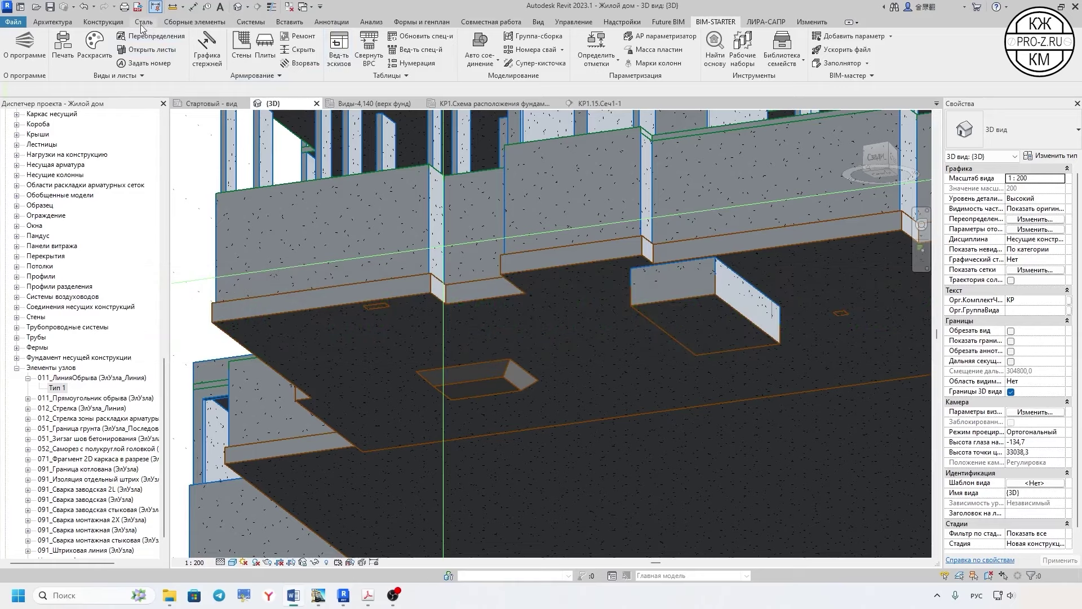
- View the foundation slab from below using the ViewCube Bottom face
left_click(67, 24)
left_click(217, 61)
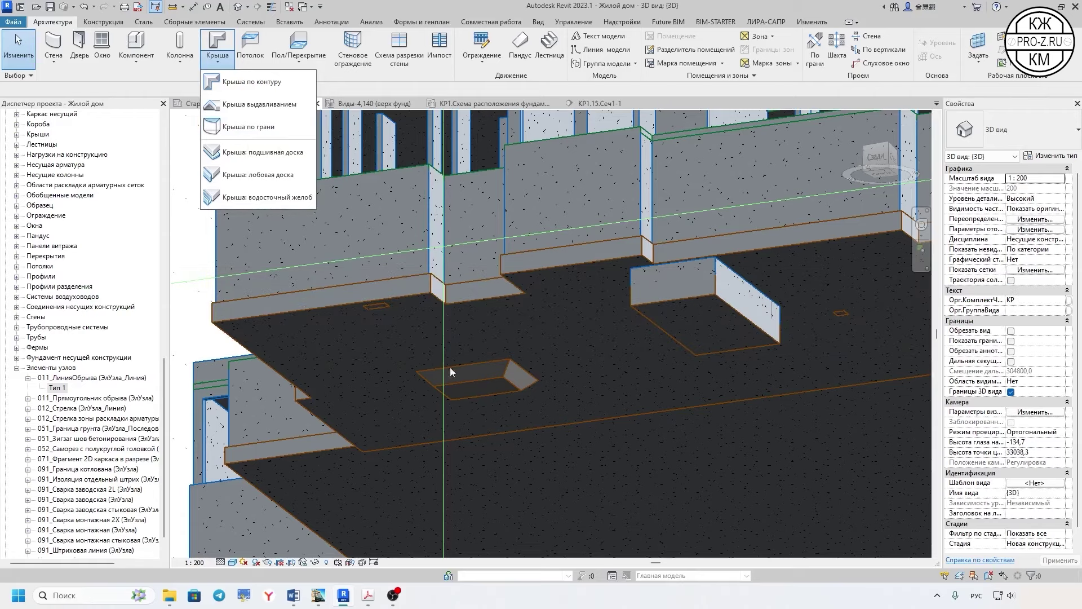
scroll(624, 357, "down", 3)
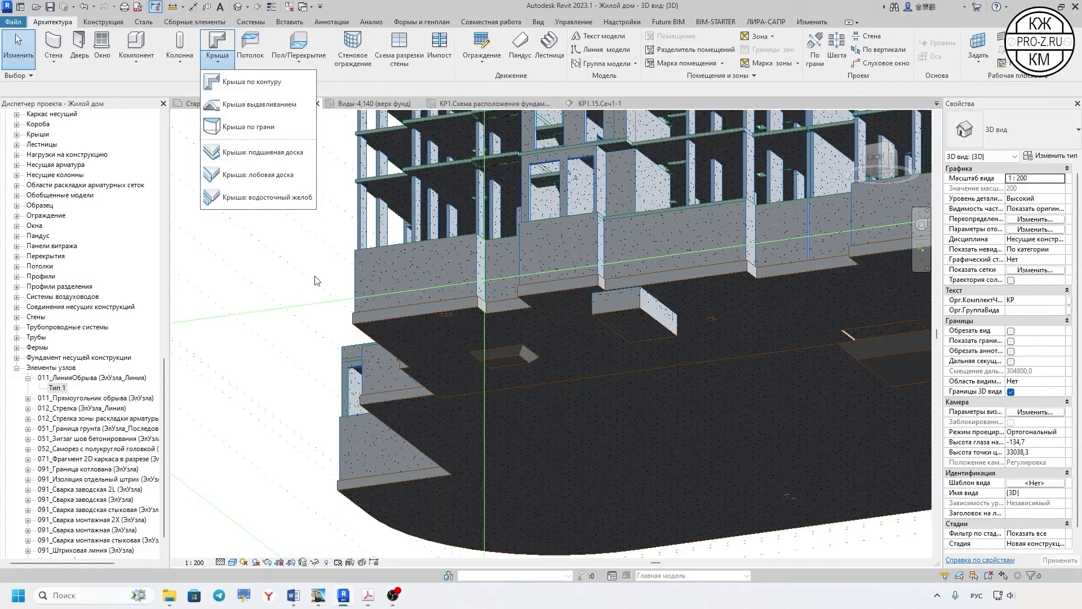
mouse_move(623, 383)
middle_mouse_down()
mouse_move(622, 398)
mouse_move(618, 323)
mouse_move(563, 417)
middle_mouse_up()
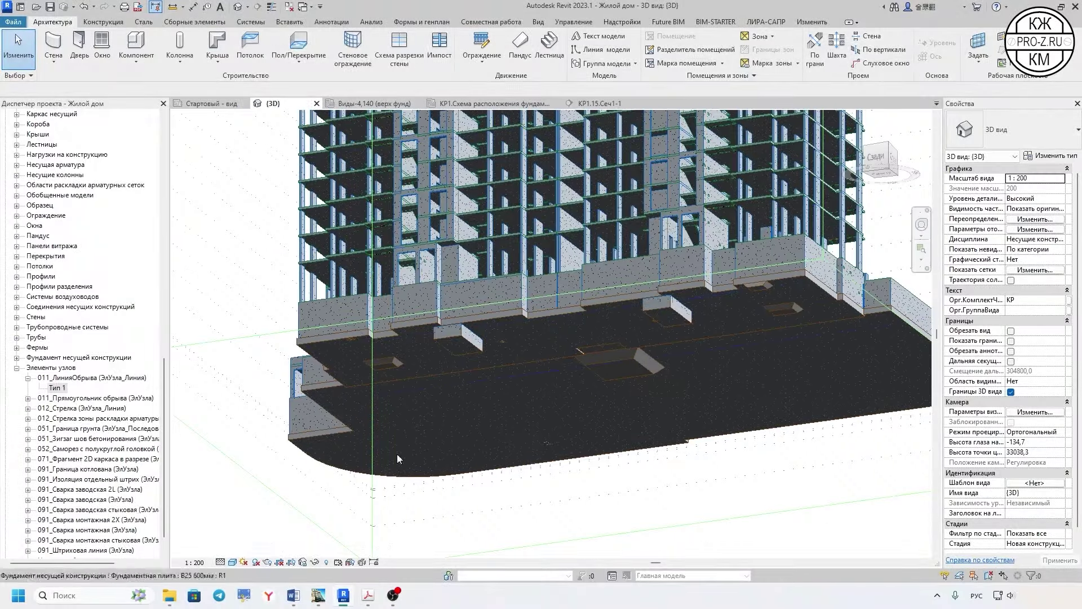
left_click(885, 174)
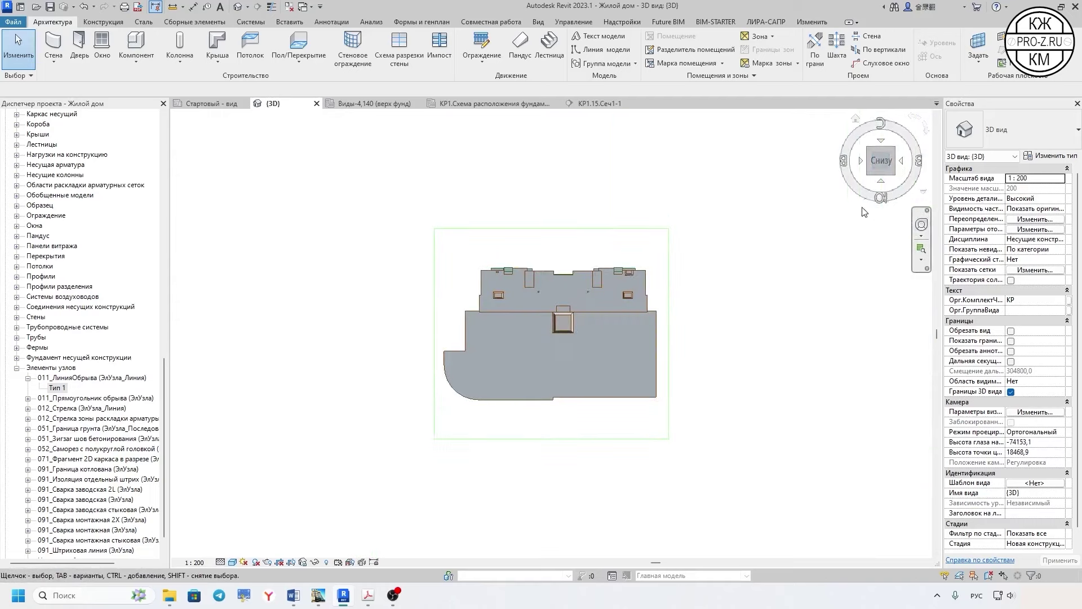
scroll(481, 336, "up", 5)
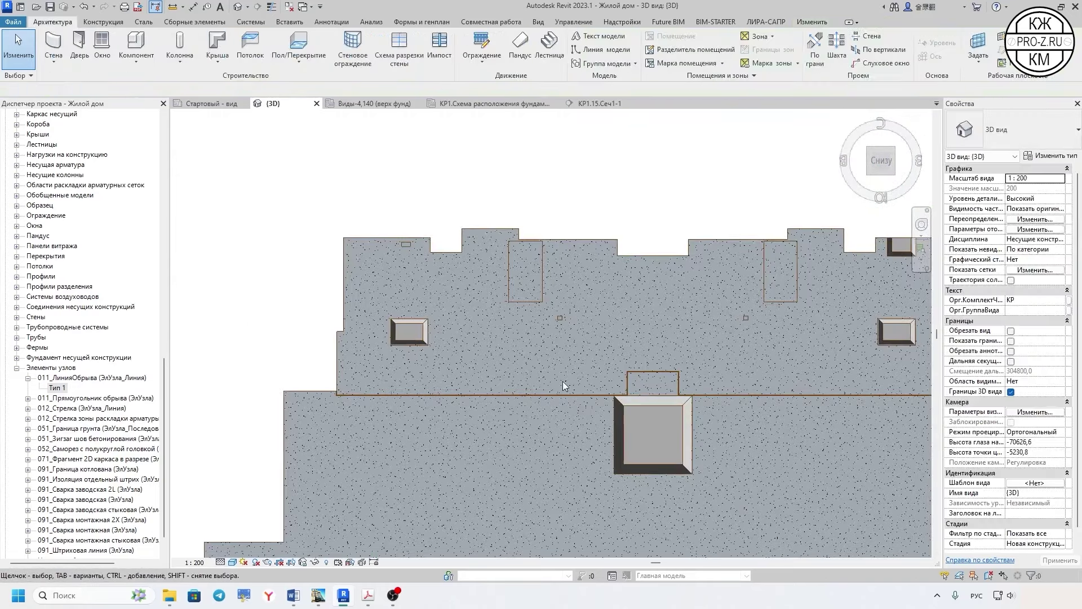
middle_click_drag(505, 321, 440, 357)
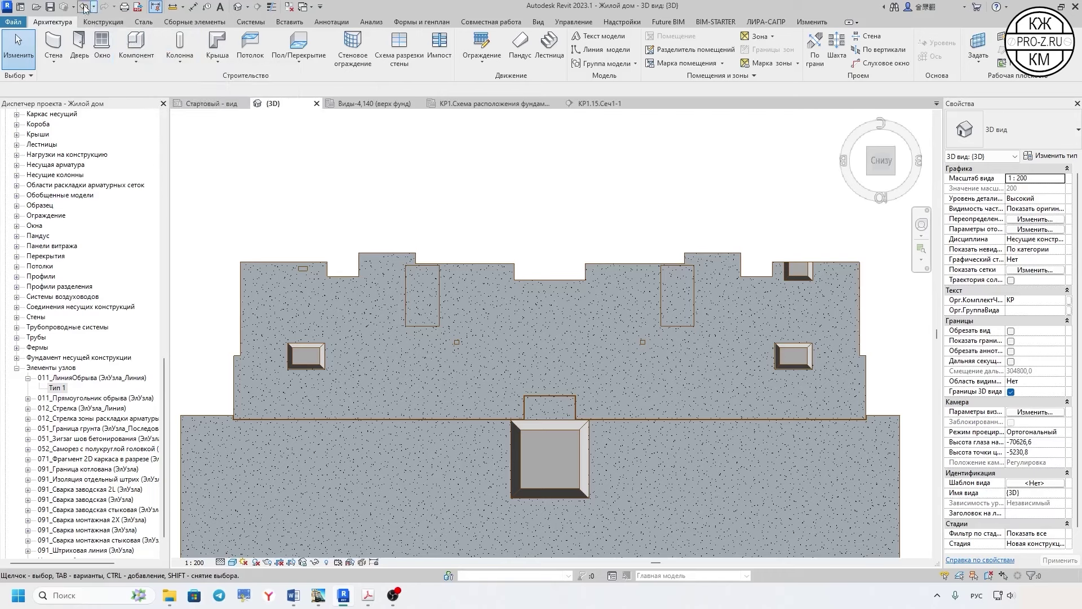
- Create an in-place Generic Models element named 'Подготовка по ФП МЧ'
left_click(137, 68)
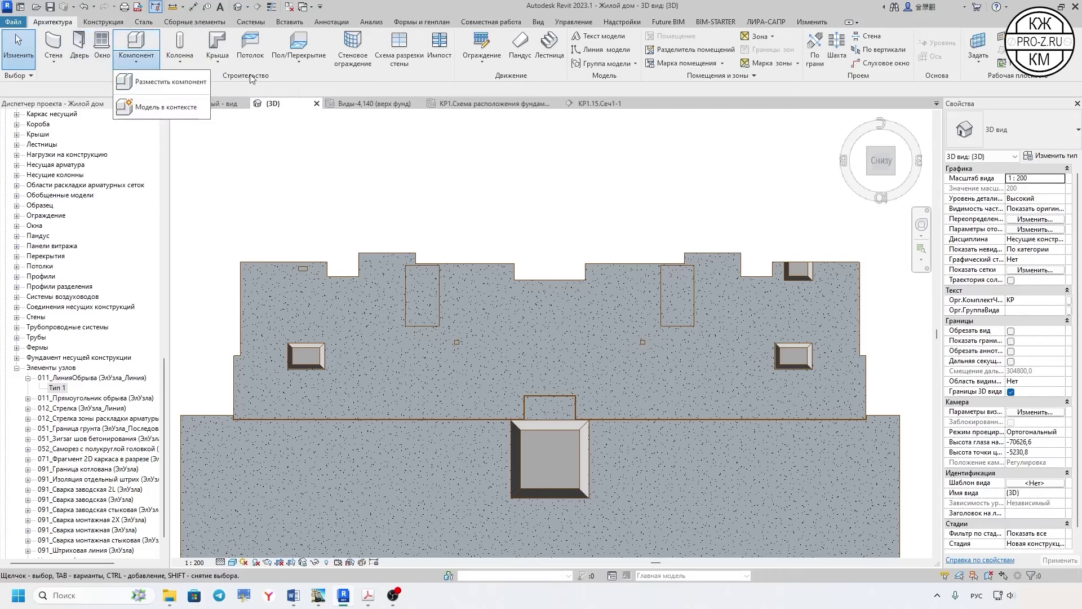
left_click(158, 107)
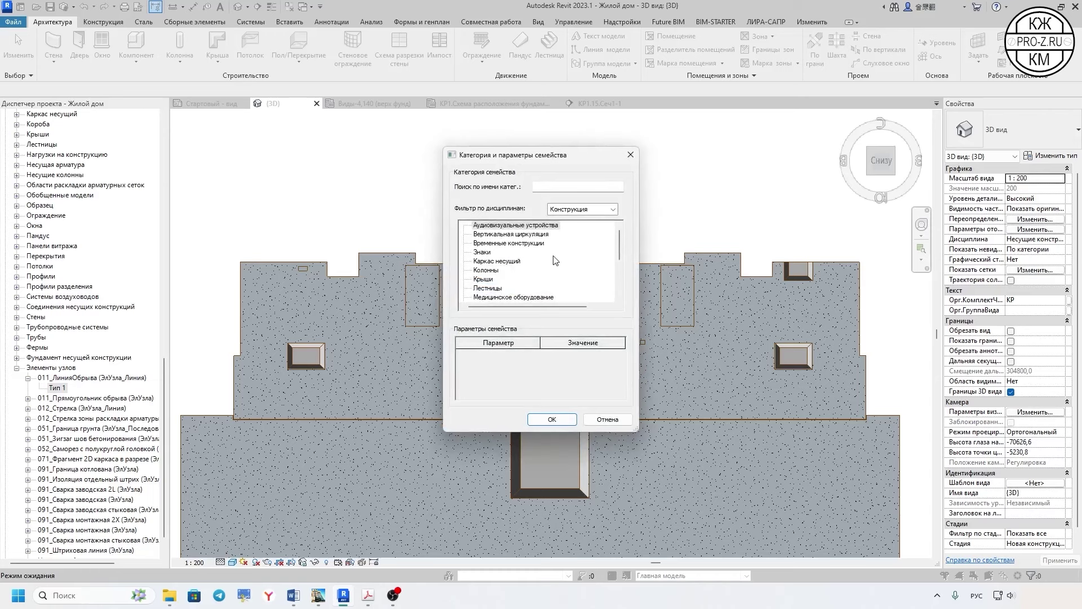
scroll(542, 254, "down", 3)
scroll(541, 259, "down", 3)
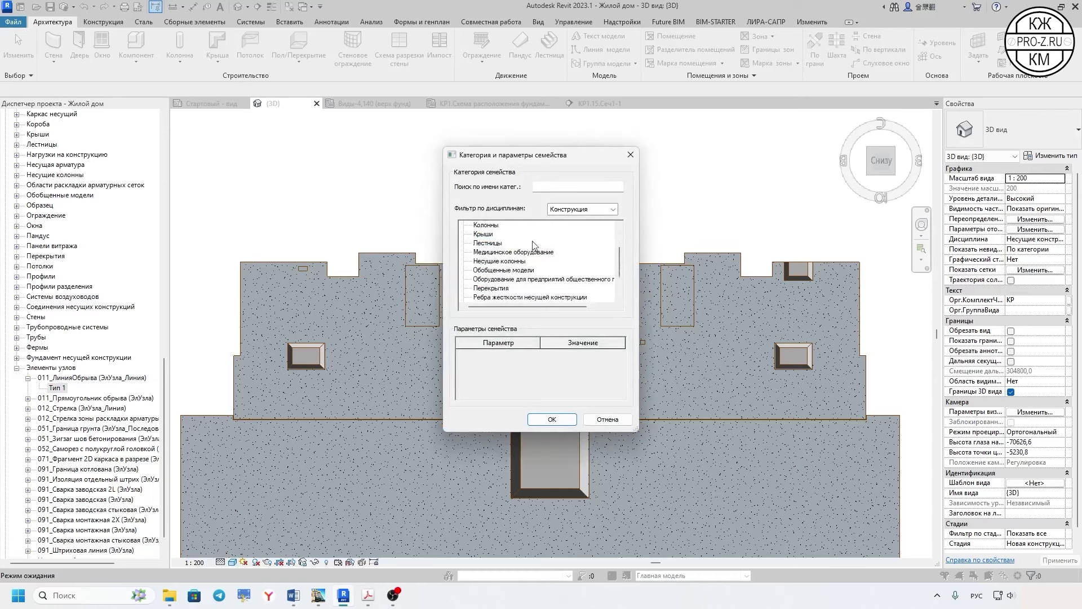
scroll(564, 257, "down", 2)
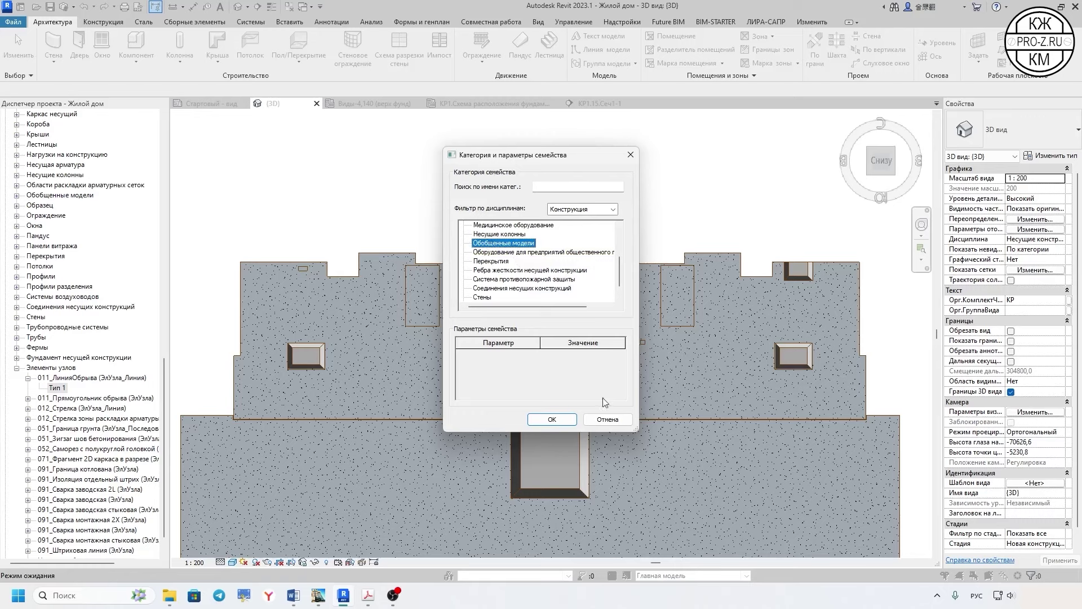
left_click(552, 420)
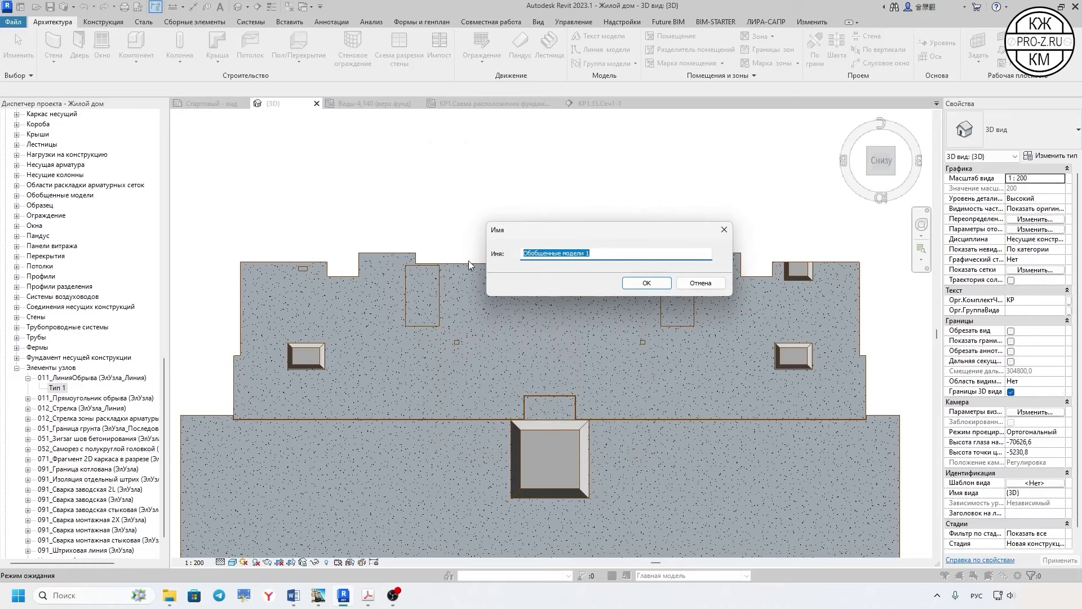
type("Подготовка по ФП МЧ")
left_click(647, 283)
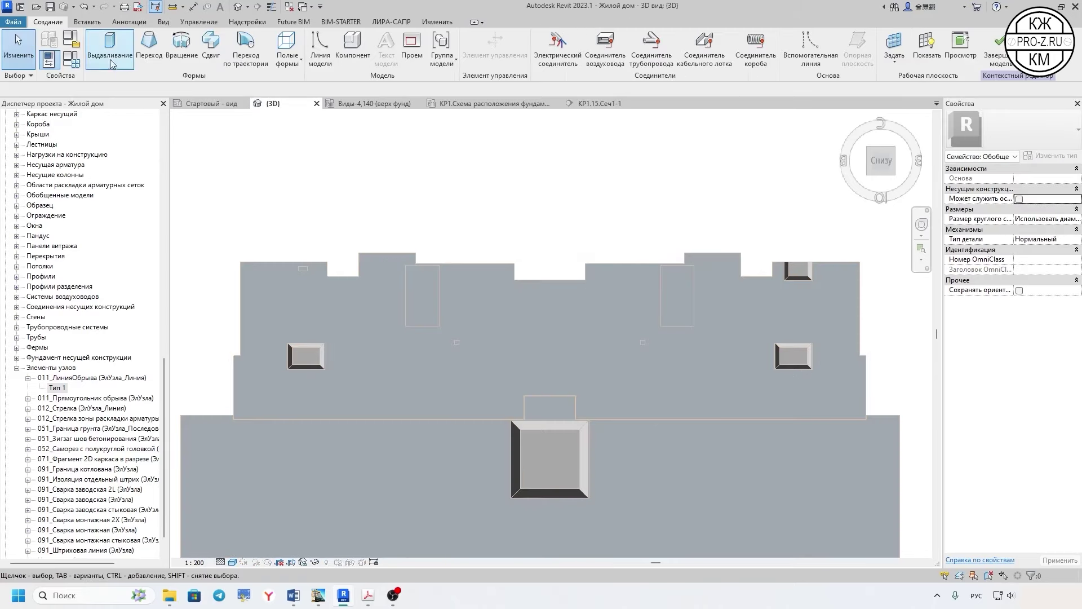
- Start an extrusion and pick the slab's whole edge chain as its outline
left_click(113, 47)
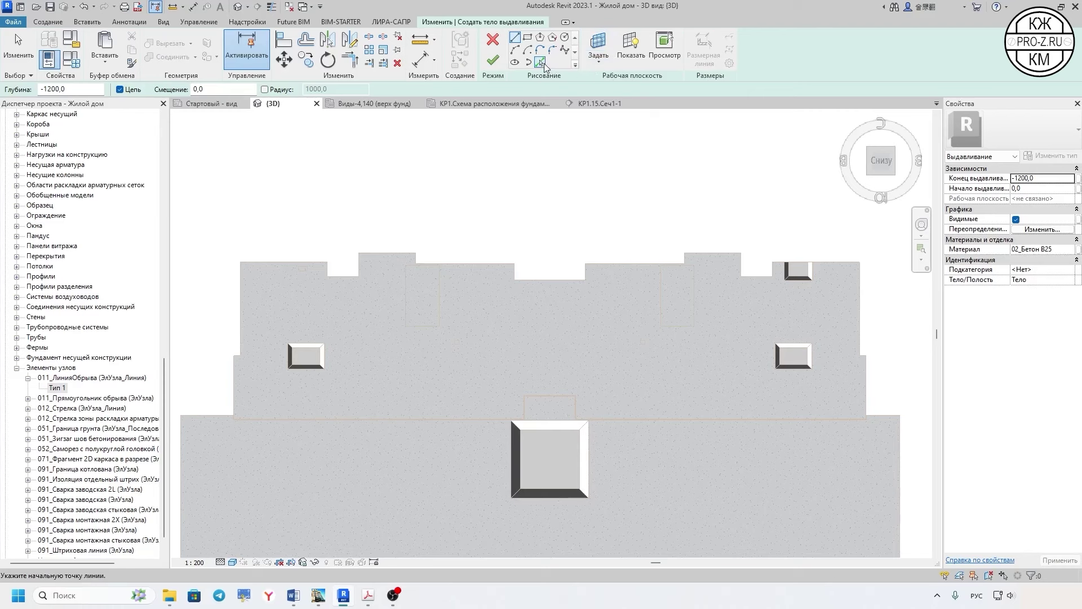
left_click(545, 64)
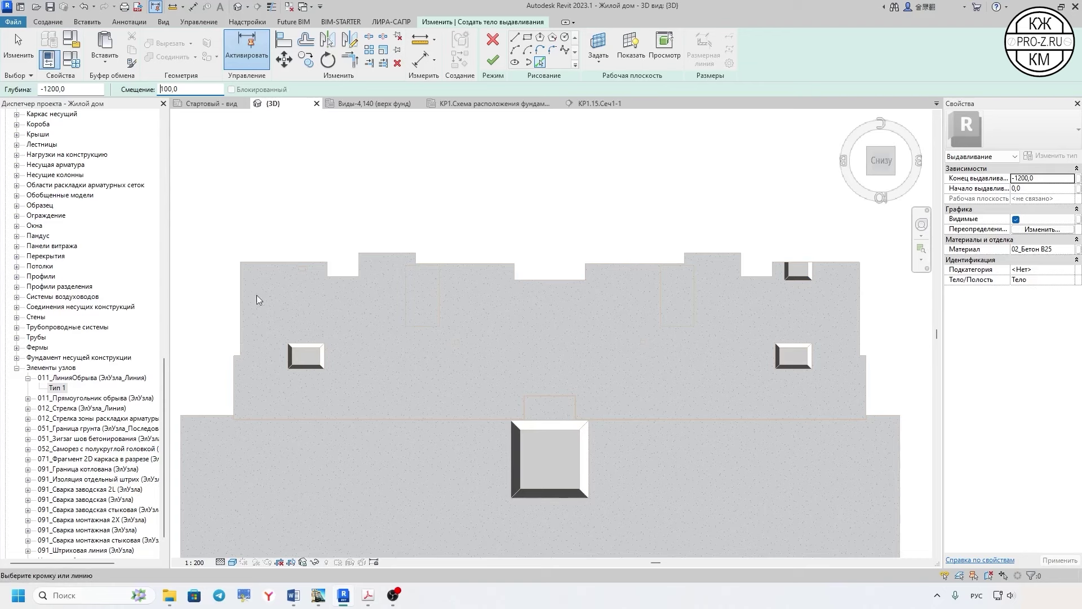
scroll(364, 329, "up", 1)
scroll(357, 348, "up", 4)
scroll(356, 341, "up", 1)
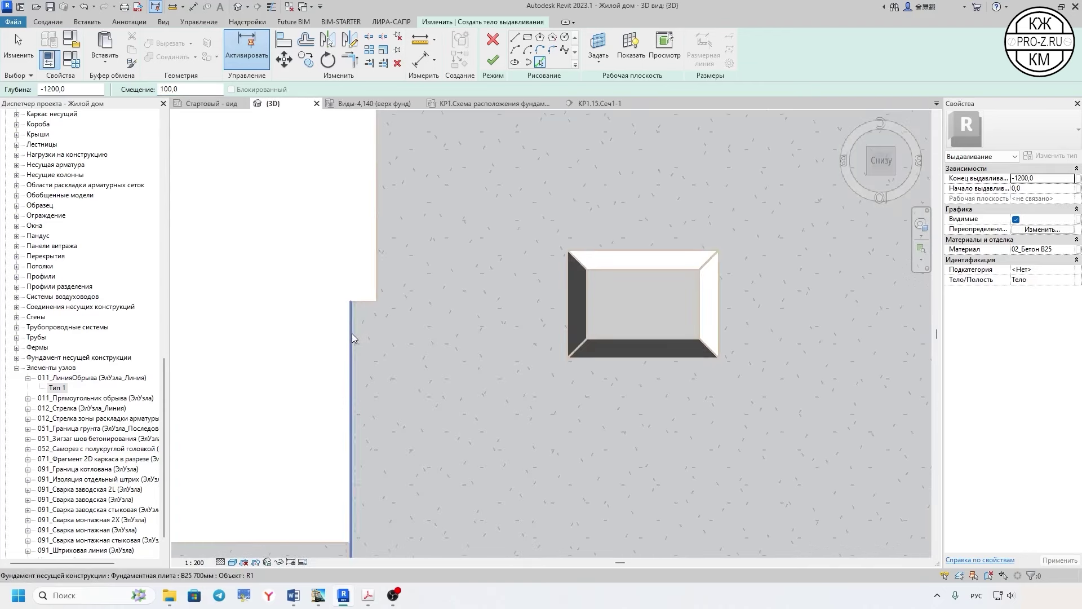
key("Tab")
left_click(351, 334)
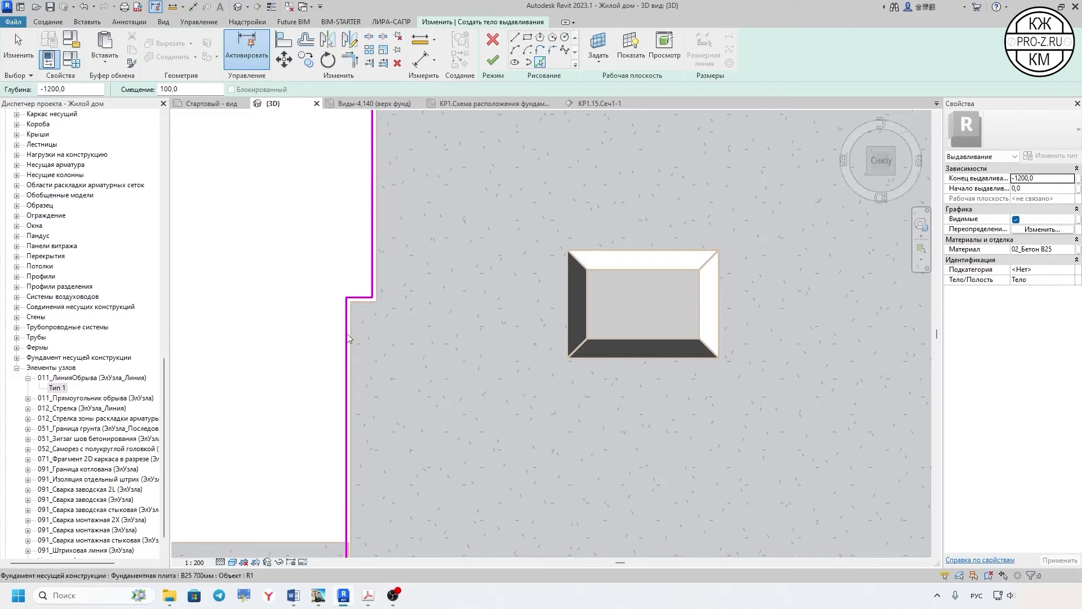
- Move the bottom outline line onto the slab edge, with thin lines shown
scroll(361, 361, "down", 3)
mouse_move(593, 353)
middle_mouse_down()
mouse_move(430, 293)
mouse_move(428, 375)
middle_mouse_up()
scroll(564, 412, "up", 3)
scroll(587, 454, "up", 2)
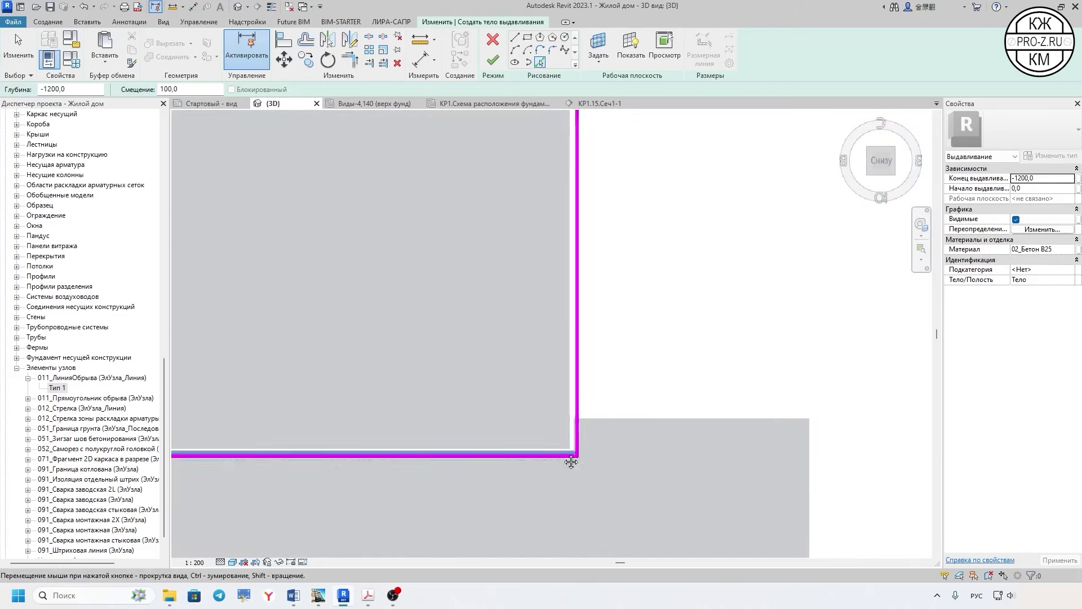
middle_click_drag(572, 459, 599, 387)
scroll(619, 404, "up", 2)
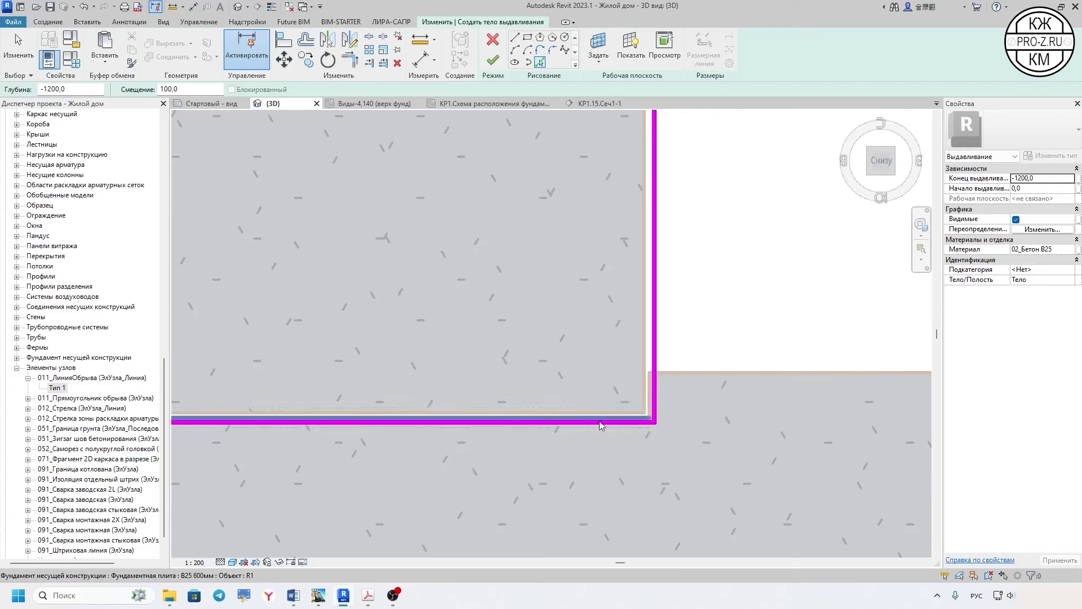
left_click(653, 422)
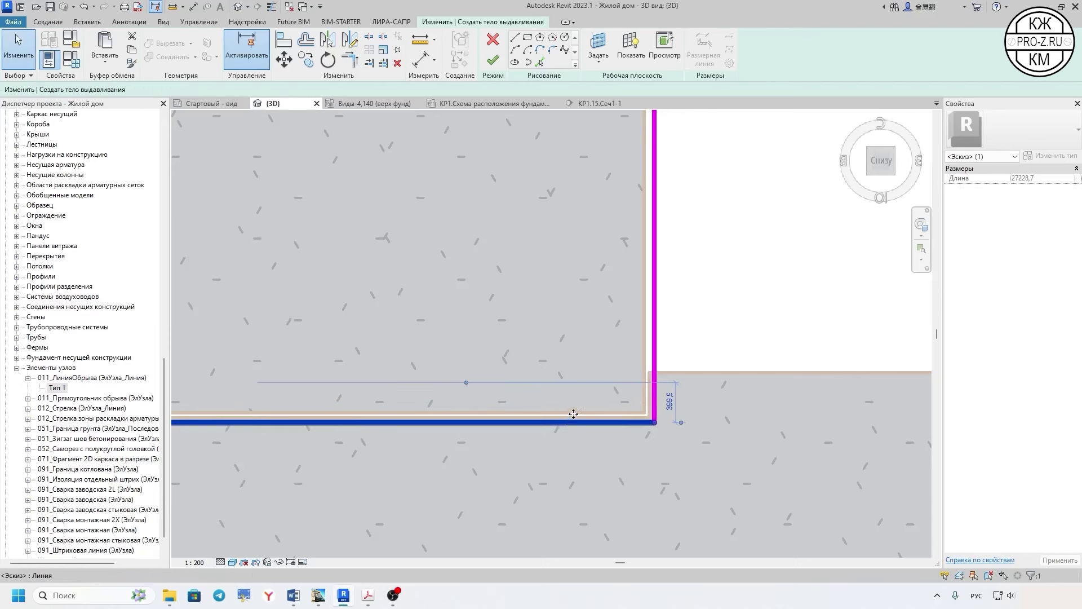
left_click_drag(574, 413, 575, 404)
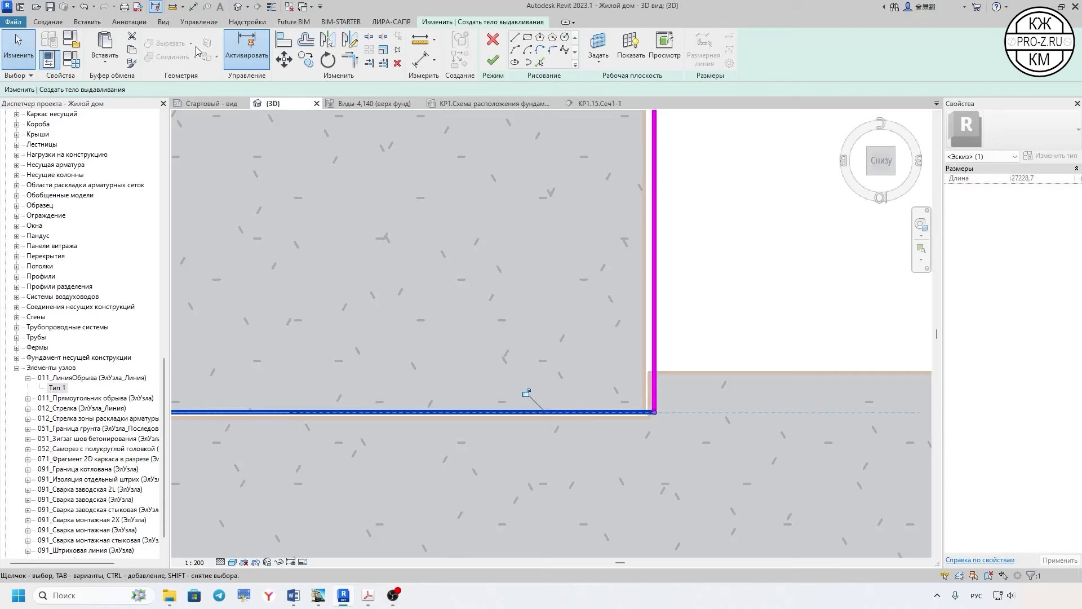
left_click(271, 6)
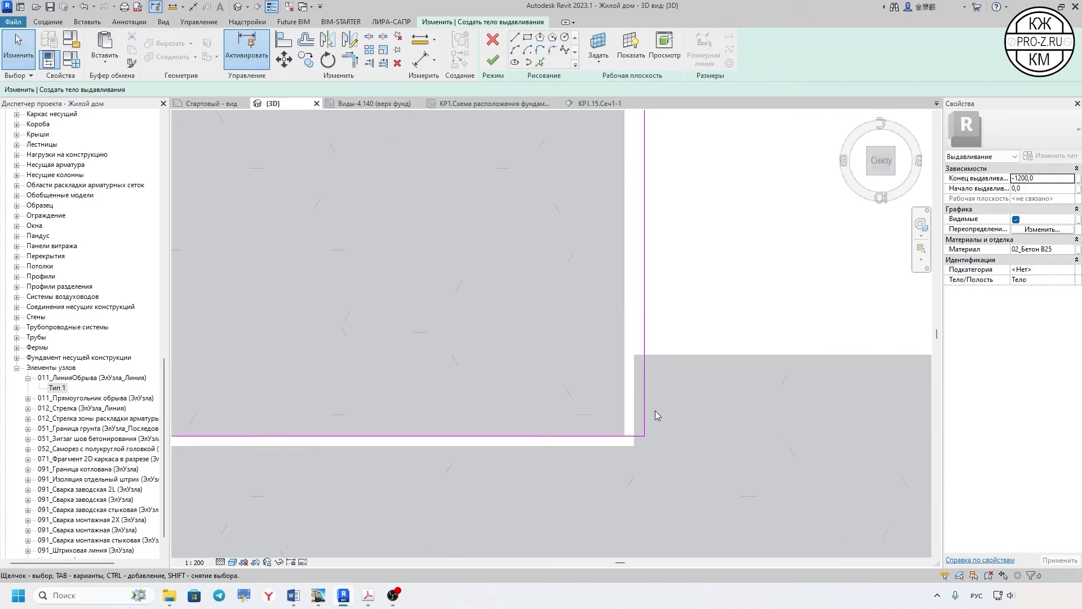
left_click(652, 437)
key("Escape")
- Move the short corner outline line 100 mm up
key("l")
key("i")
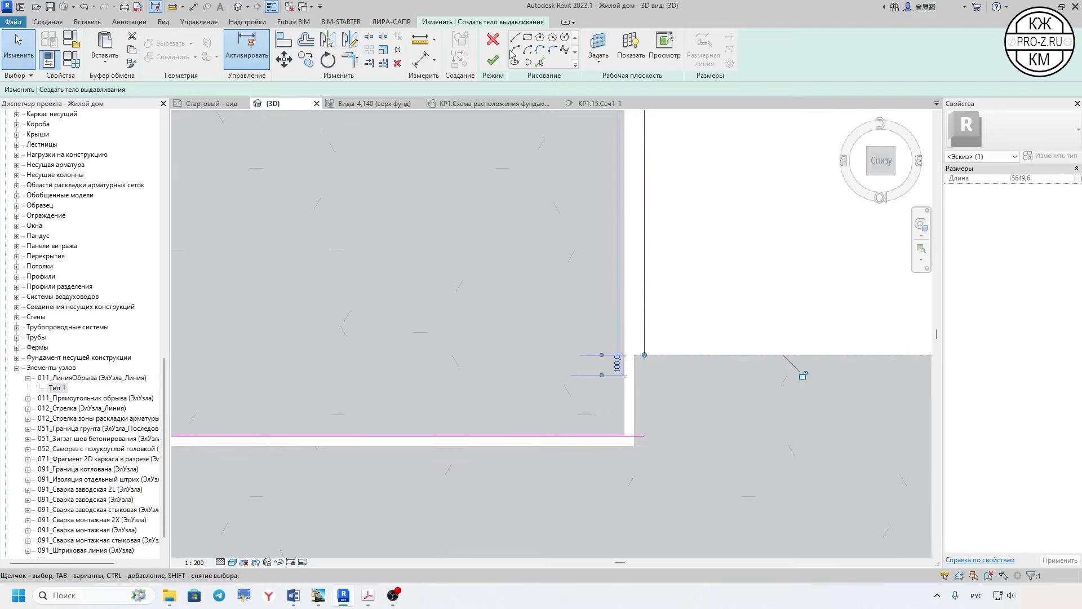
scroll(636, 375, "up", 1)
left_click(640, 350)
key("Escape")
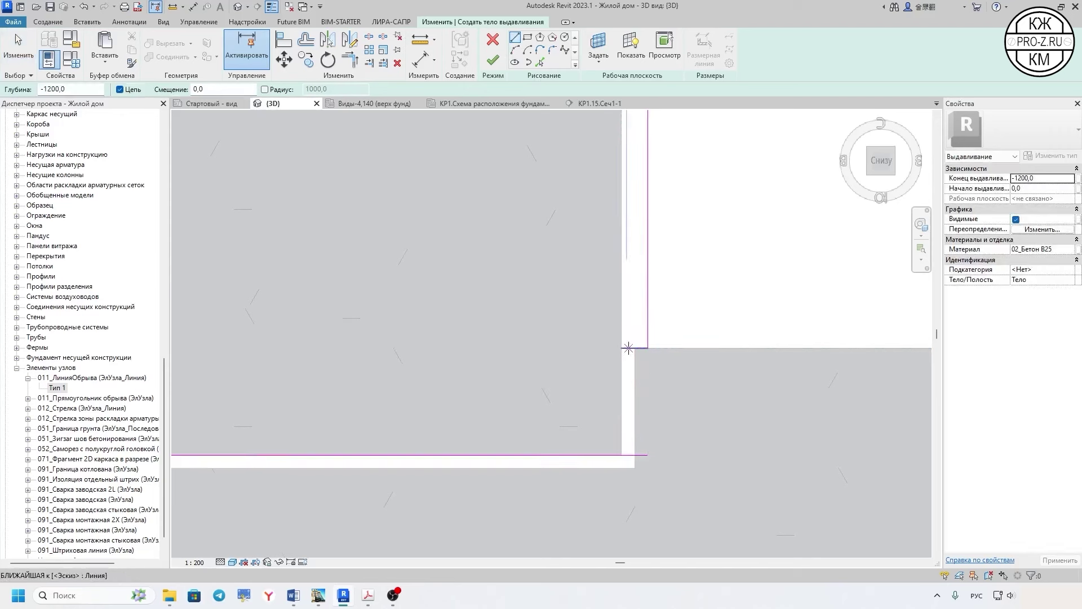
key("Escape")
left_click(639, 348)
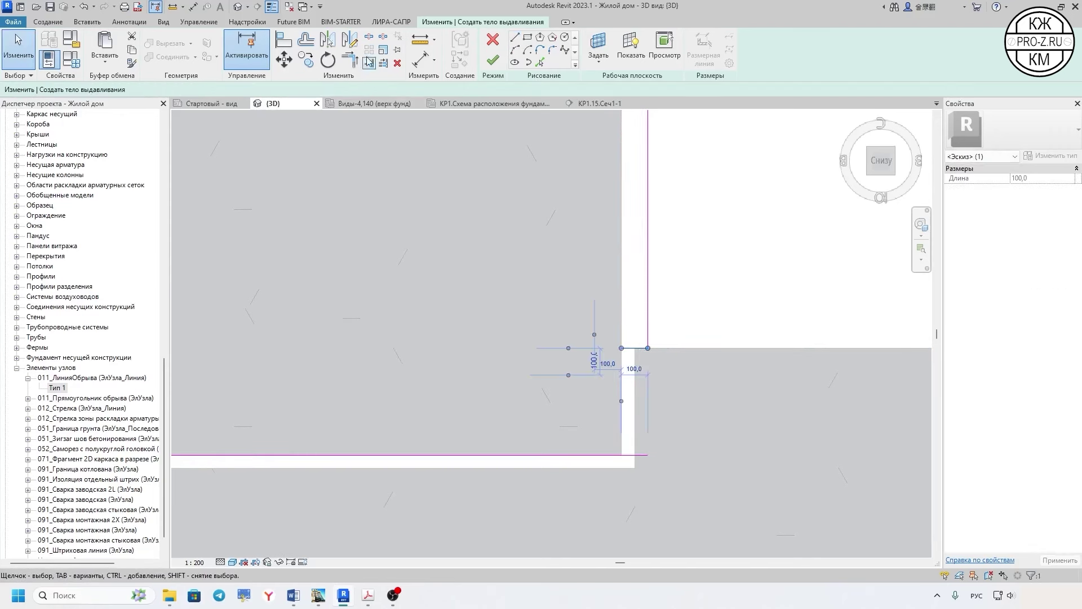
left_click(294, 62)
left_click(680, 233)
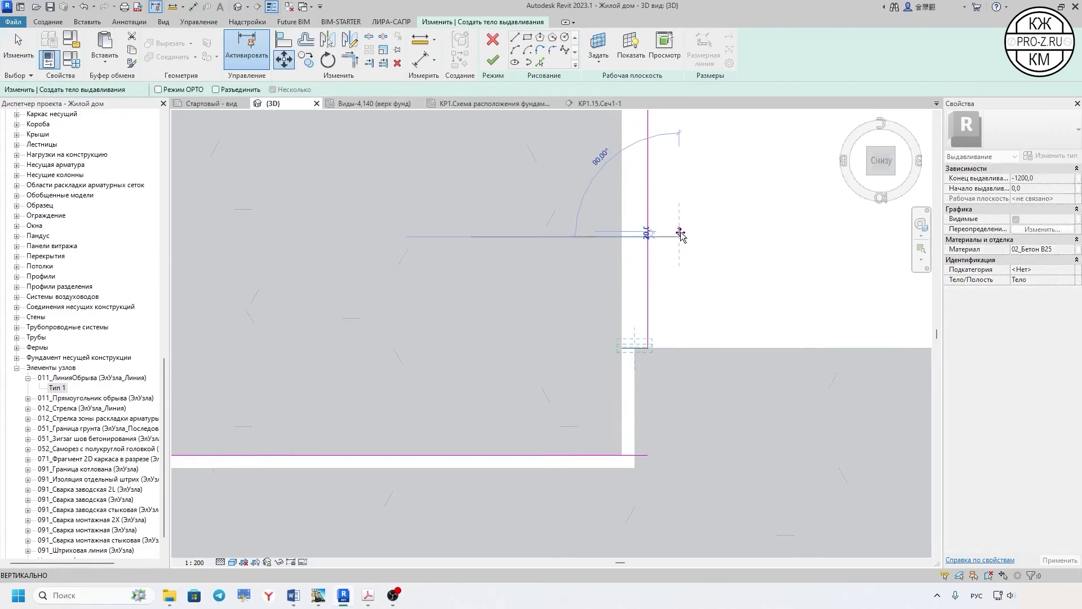
type("100")
key("Return")
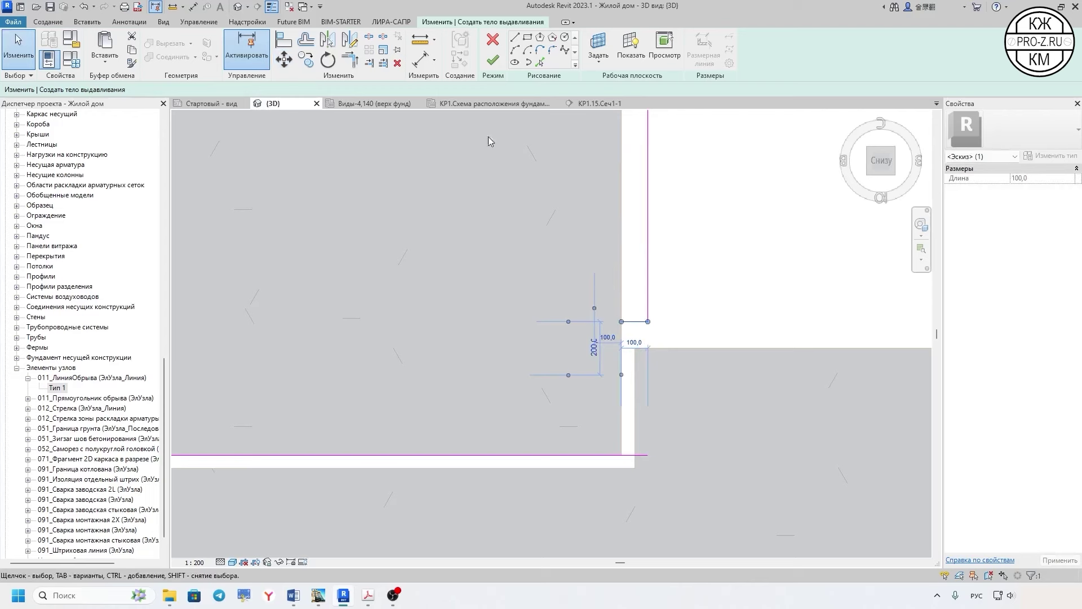
- Draw a line closing the outline from the upper corner down to the bottom edge
left_click(515, 37)
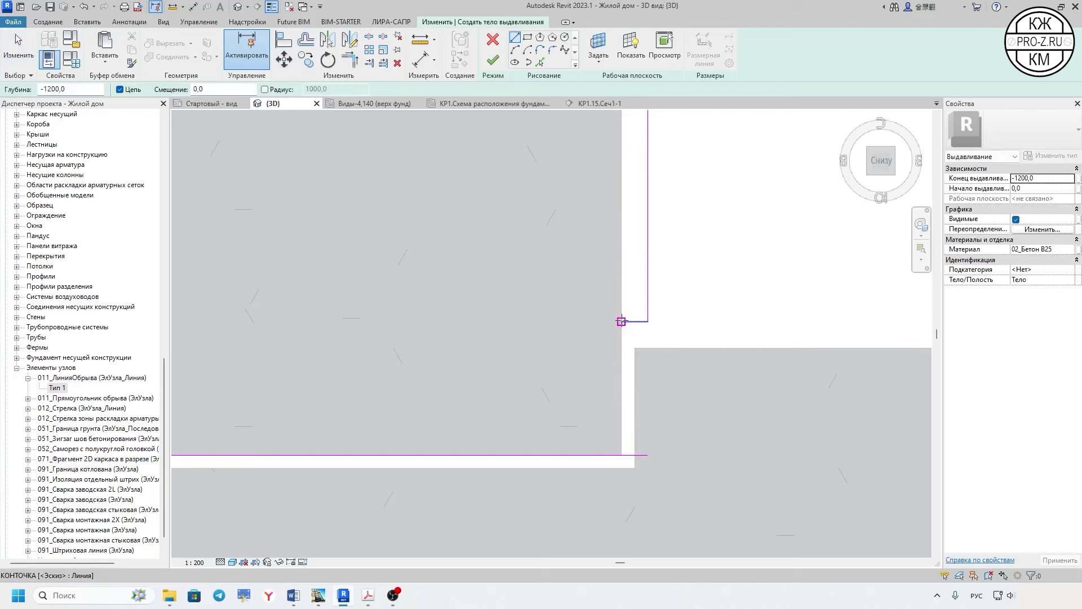
left_click(621, 321)
left_click(622, 455)
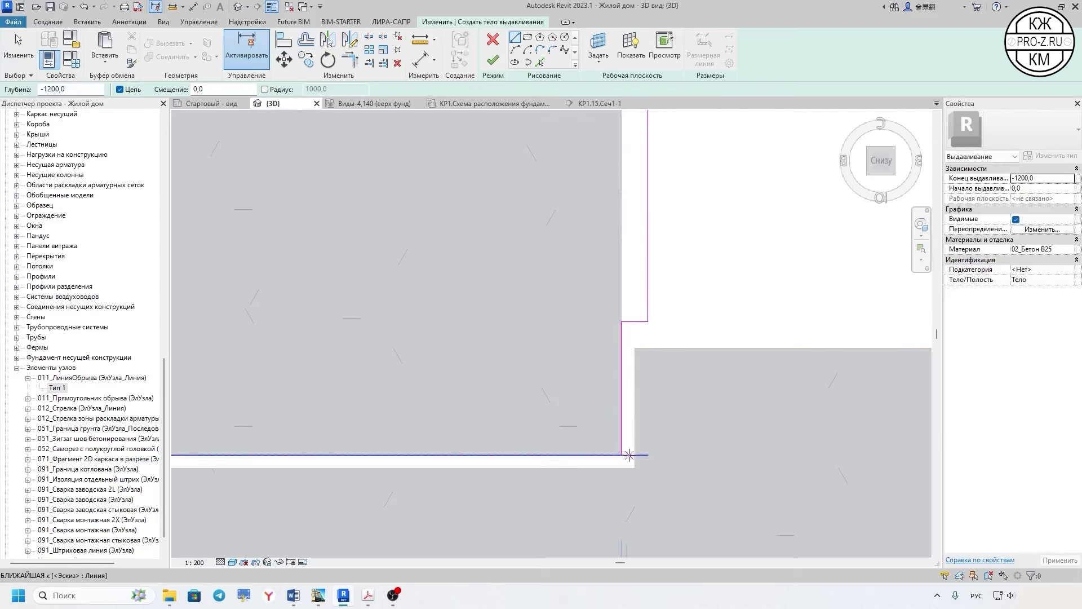
key("Escape")
key("Escape")
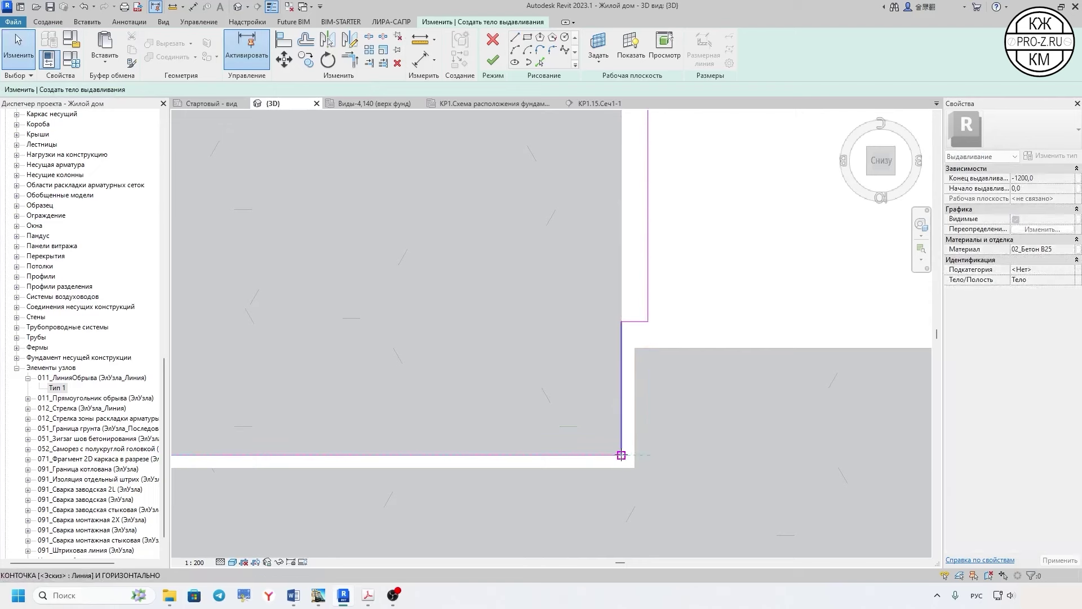
- Select the vertical, top and bottom sketch lines at the outline corner
scroll(642, 395, "down", 3)
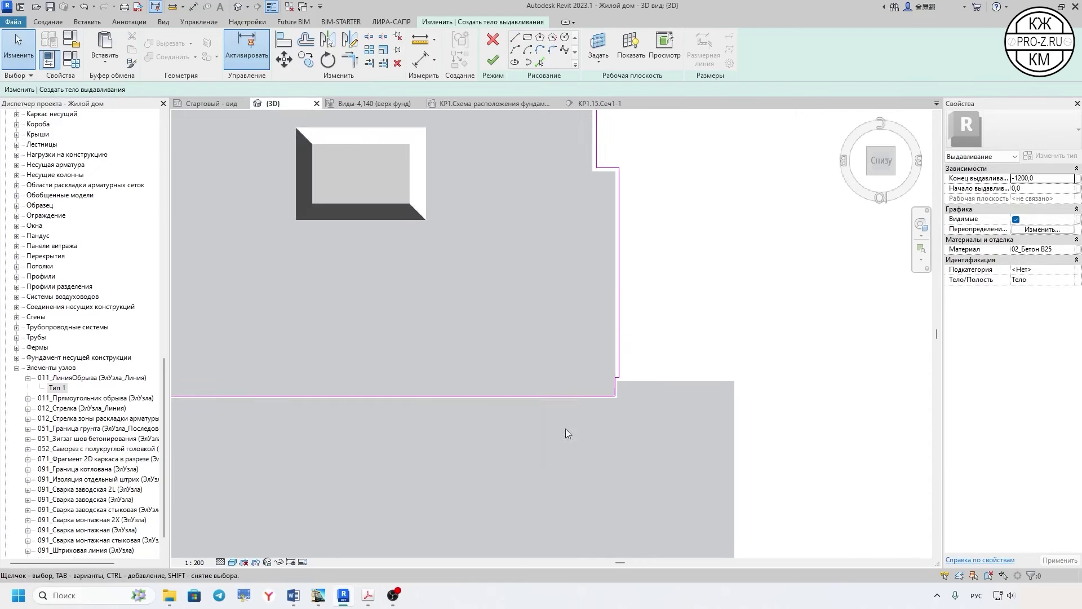
middle_click_drag(566, 428, 434, 439)
scroll(581, 424, "up", 5)
scroll(580, 424, "up", 3)
scroll(655, 332, "up", 3)
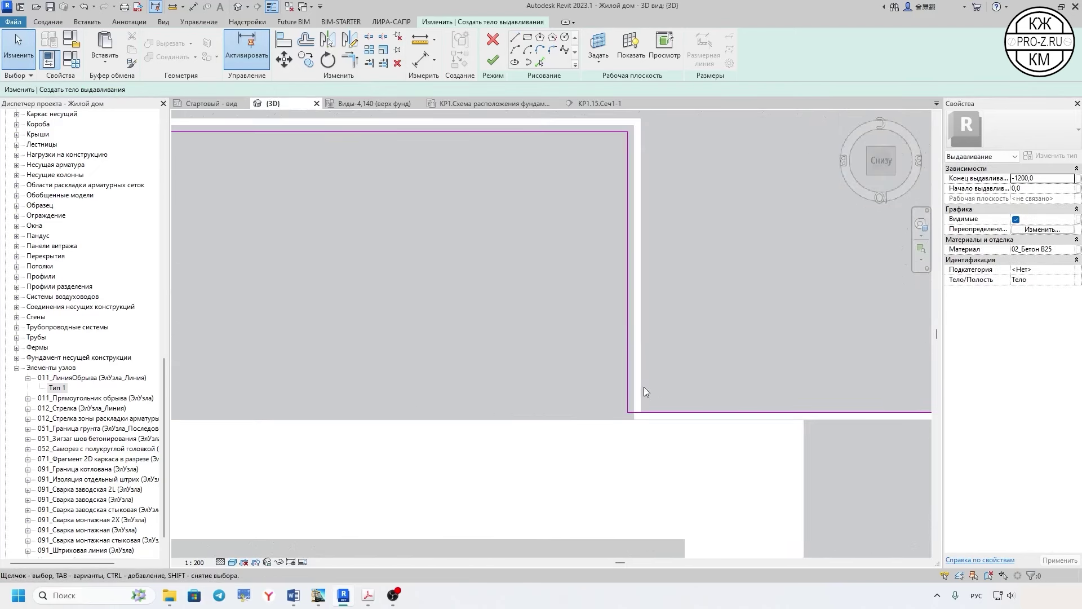
scroll(644, 387, "up", 2)
left_click(620, 373)
scroll(623, 322, "down", 3)
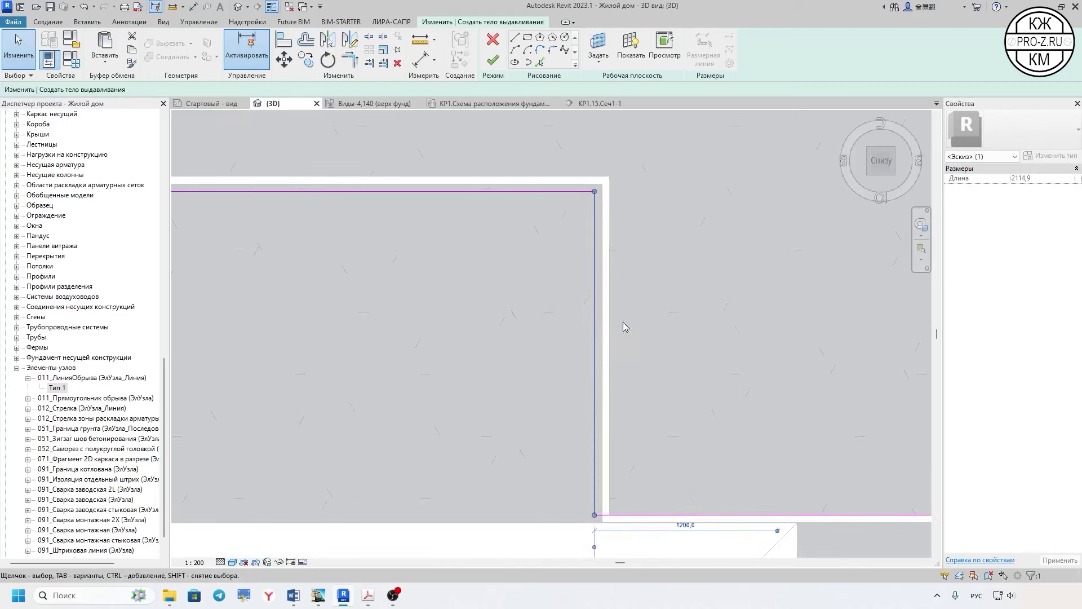
scroll(607, 322, "up", 3)
left_click(648, 345)
scroll(649, 347, "down", 3)
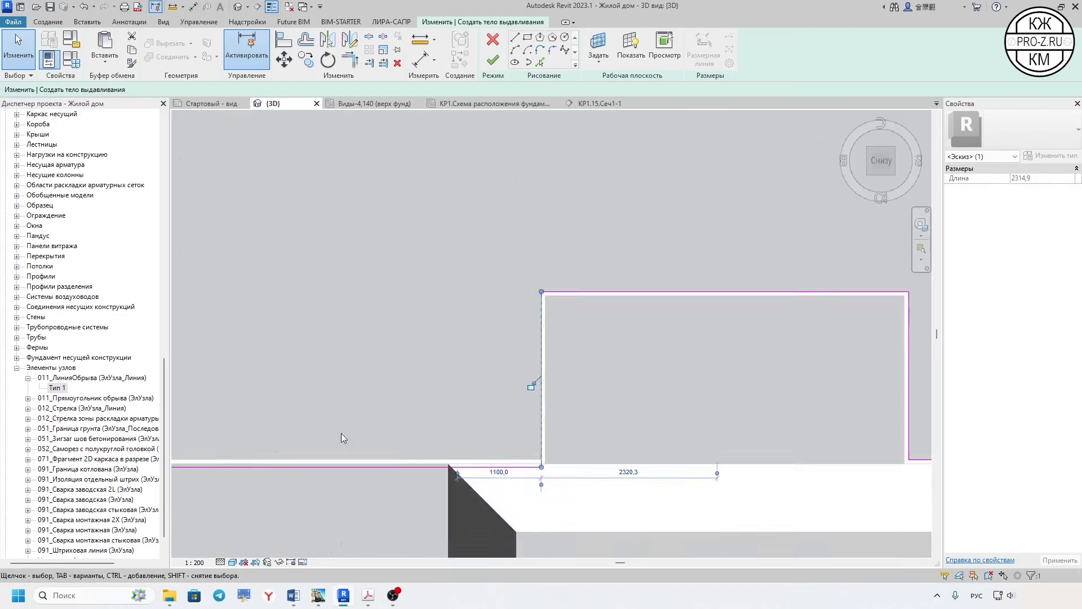
scroll(532, 384, "up", 3)
left_click(600, 442)
mouse_move(599, 442)
middle_mouse_down()
mouse_move(816, 462)
mouse_move(614, 481)
middle_mouse_up()
- Set the vertical sketch line's dimension to 200 mm
left_click(647, 339)
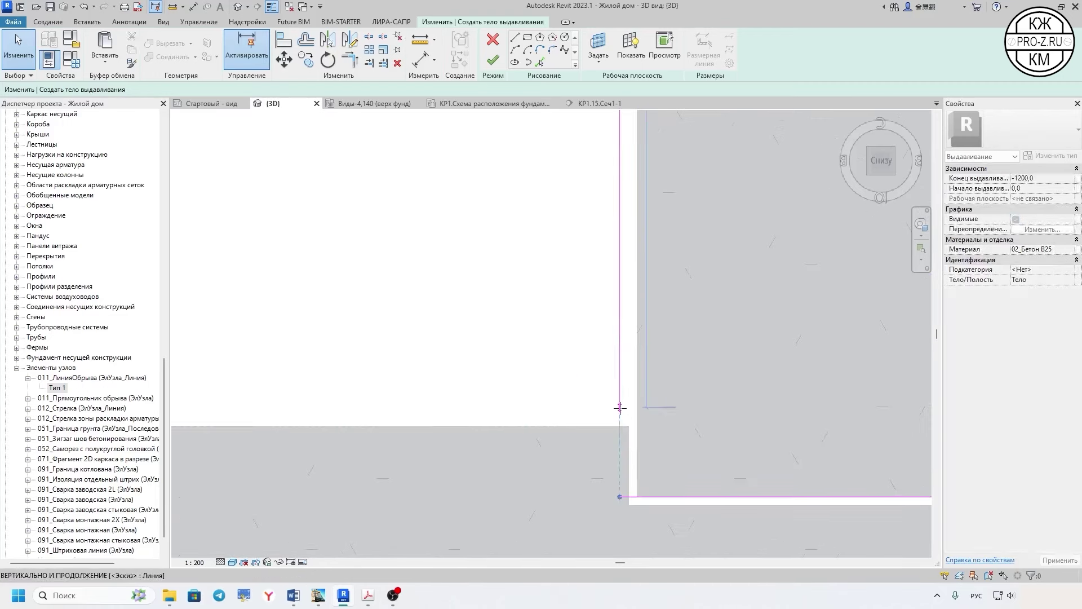
type("200")
key("Return")
key("Escape")
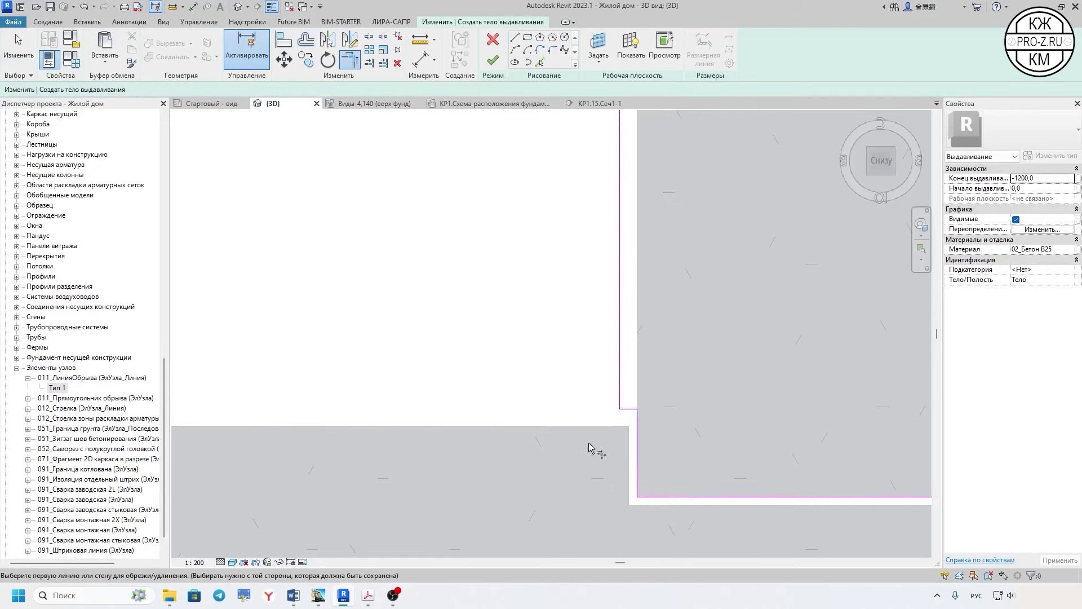
scroll(589, 442, "down", 2)
scroll(580, 398, "down", 2)
scroll(671, 377, "down", 2)
scroll(637, 420, "down", 2)
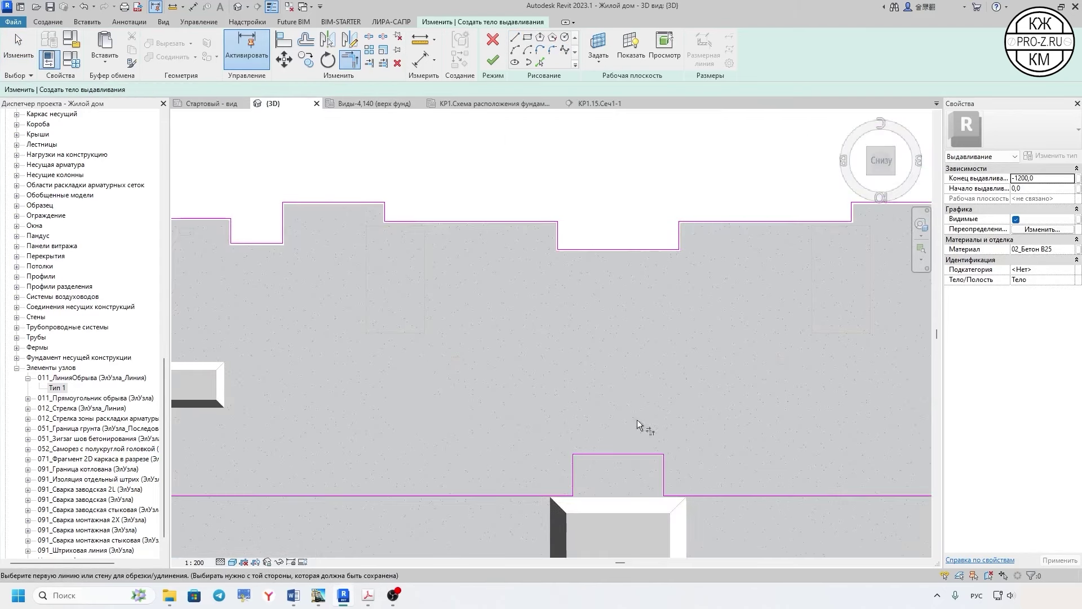
scroll(454, 250, "up", 2)
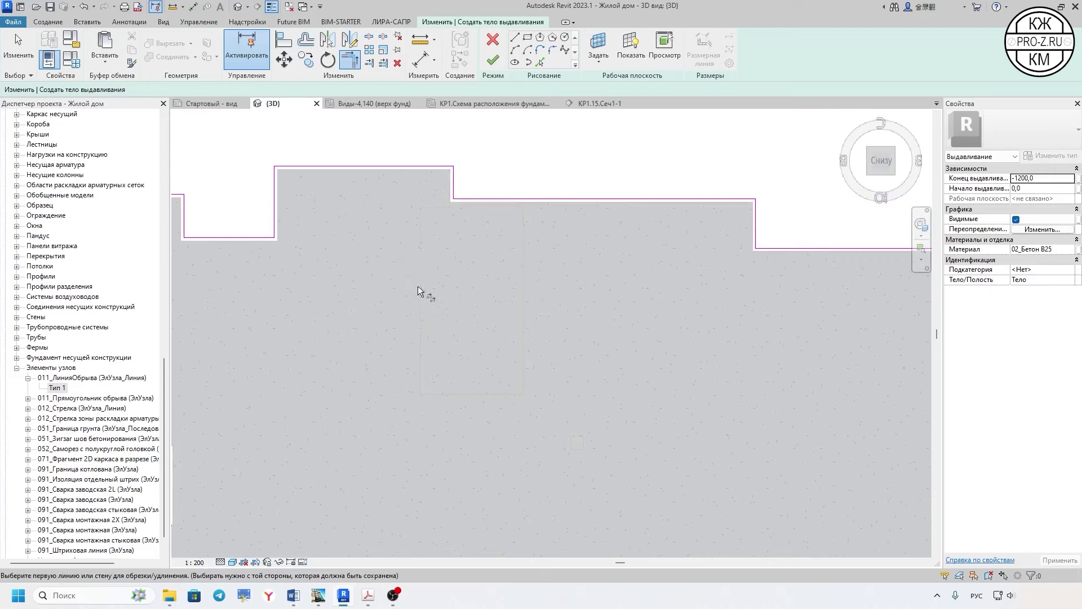
- Sketch two rectangles between wall corners inside the extrusion outline
left_click(527, 38)
scroll(427, 226, "up", 2)
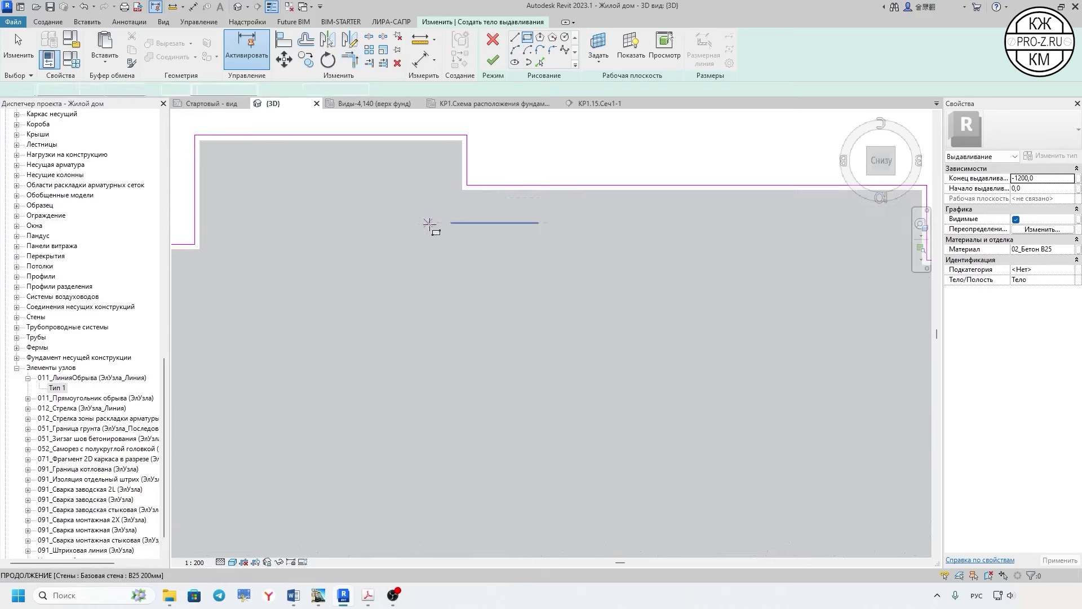
left_click(417, 195)
left_click(573, 482)
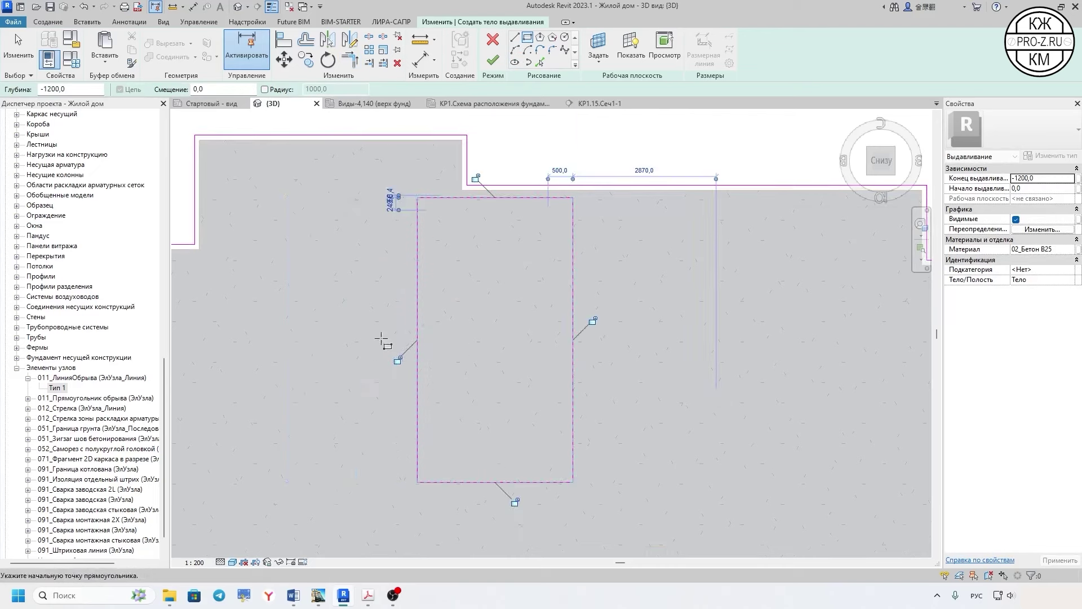
scroll(708, 302, "down", 2)
scroll(476, 261, "up", 2)
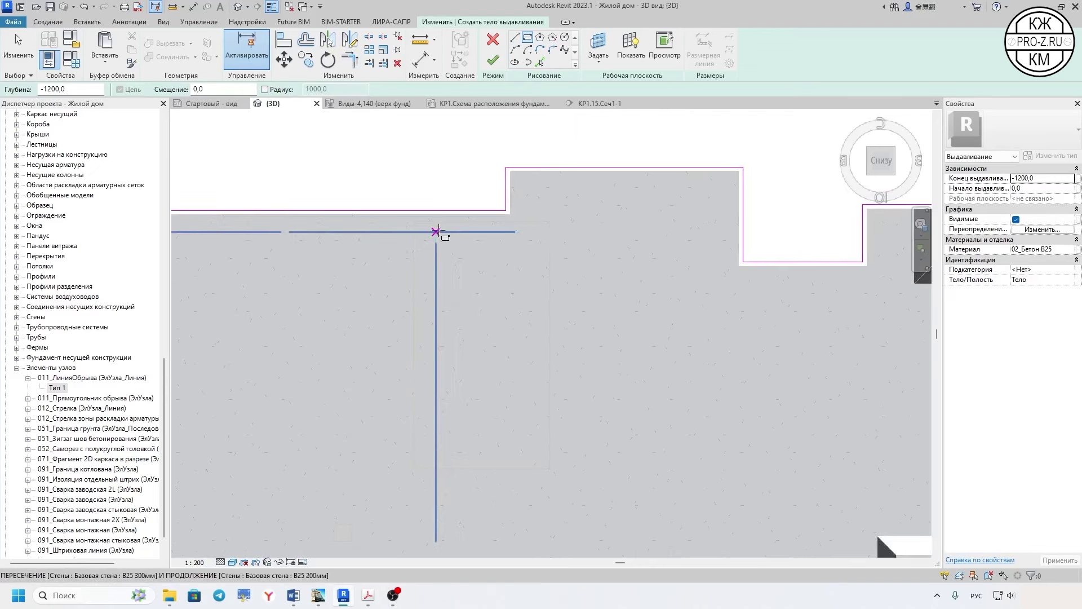
left_click(414, 221)
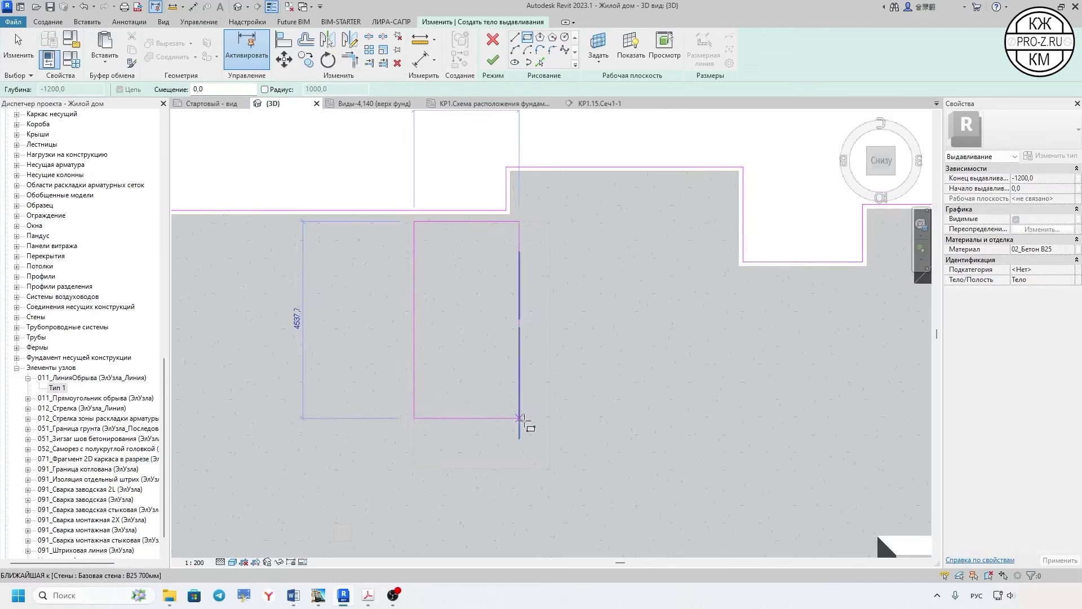
left_click(550, 468)
scroll(577, 352, "down", 2)
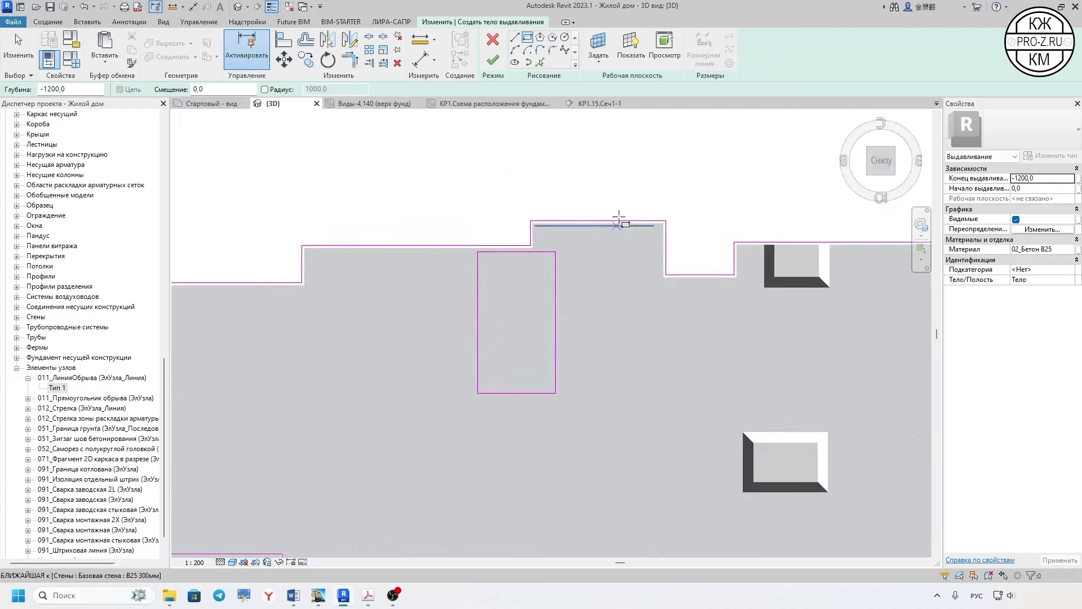
- Finish the extrusion sketch and the in-place model, dismissing the save reminder
left_click(494, 62)
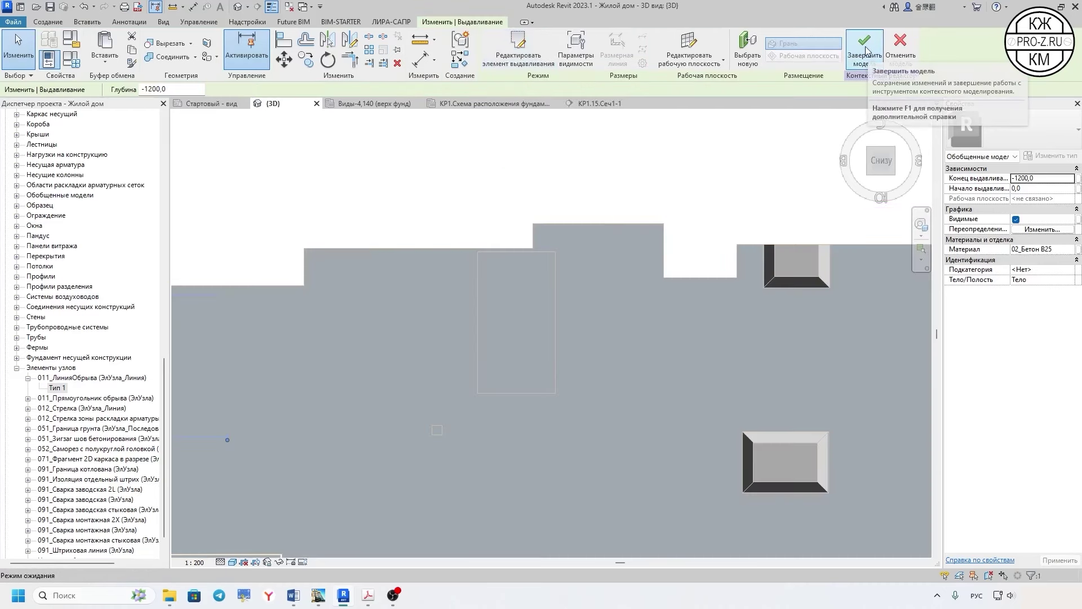
left_click(865, 48)
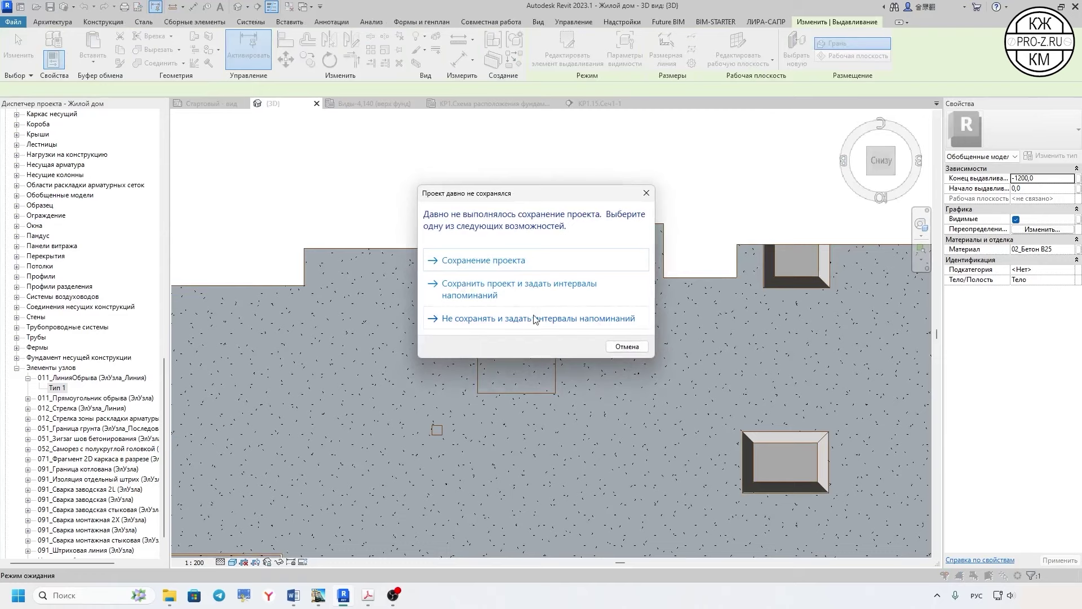
left_click(489, 260)
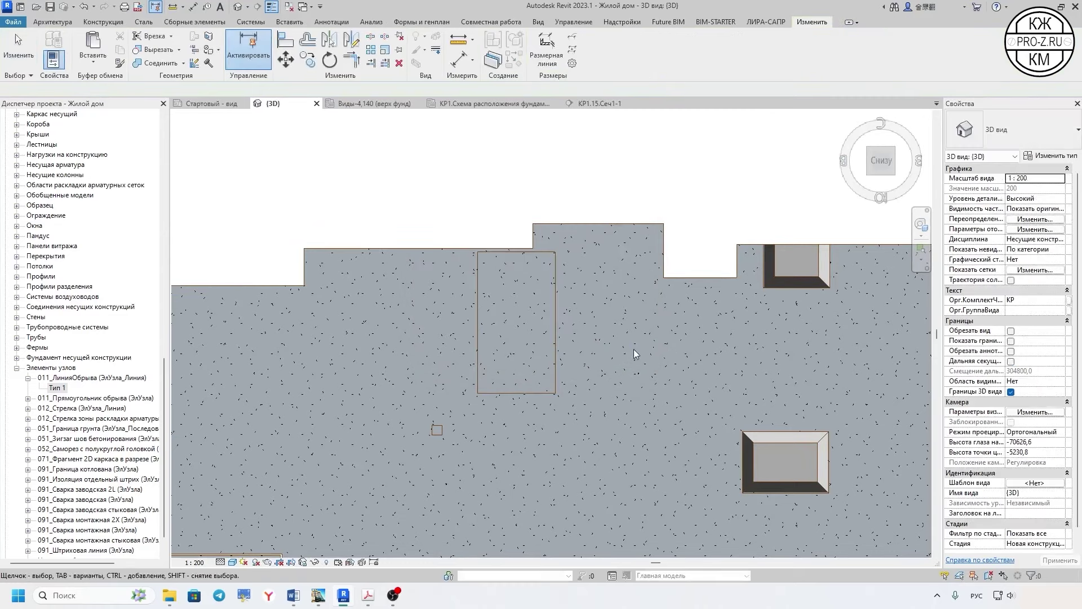
key("Escape")
- Orbit the 3D view and raise the section box to show the preparation beneath the building
scroll(560, 231, "down", 2)
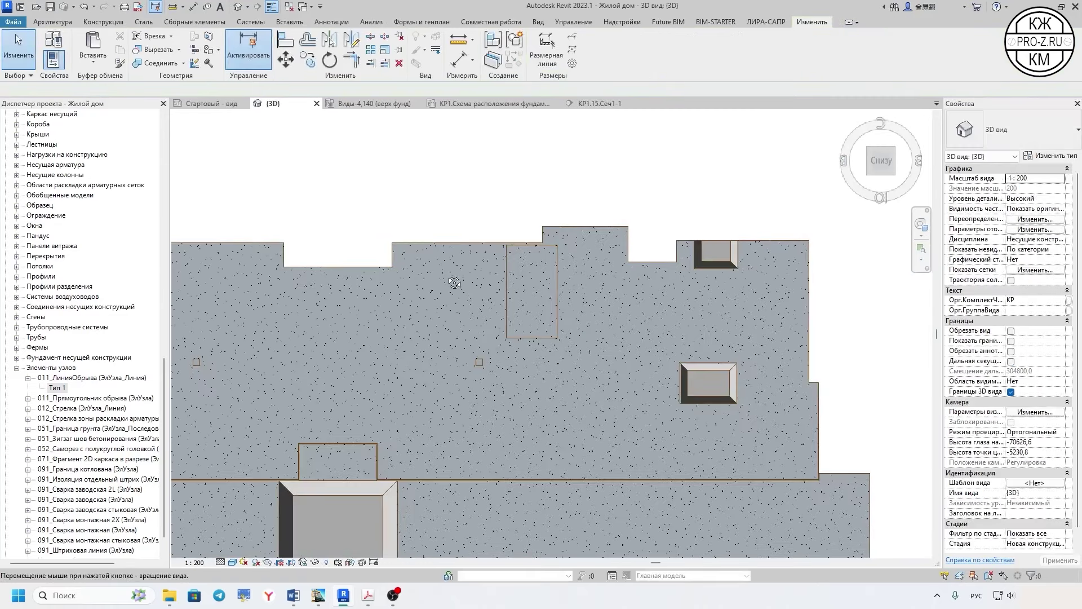
mouse_move(454, 283)
middle_mouse_down("shift")
mouse_move(503, 434)
mouse_move(553, 530)
mouse_move(530, 430)
mouse_move(763, 448)
middle_mouse_up("shift")
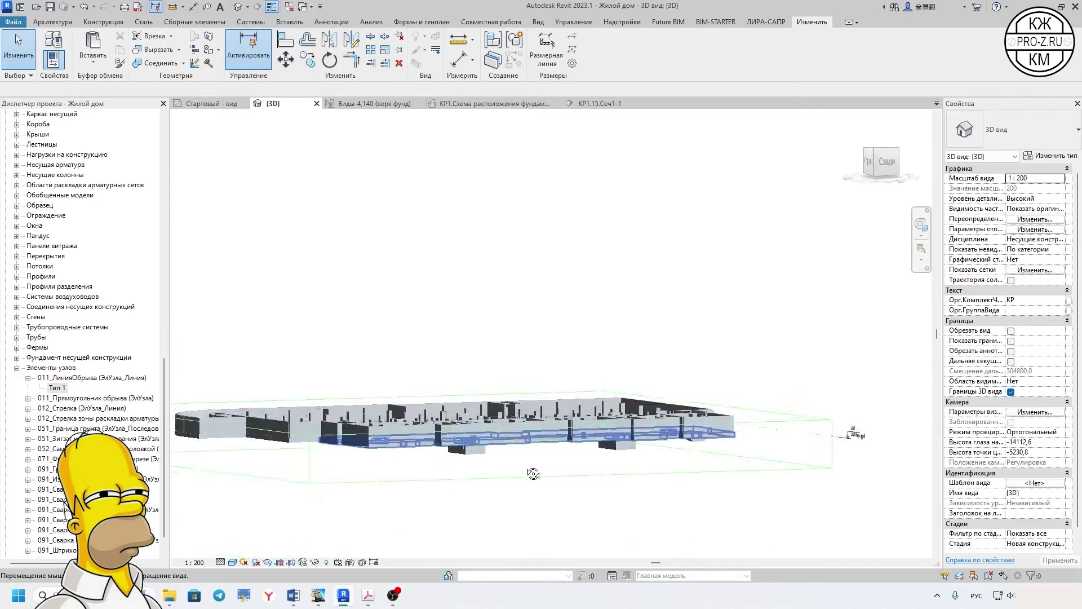
left_click(763, 446)
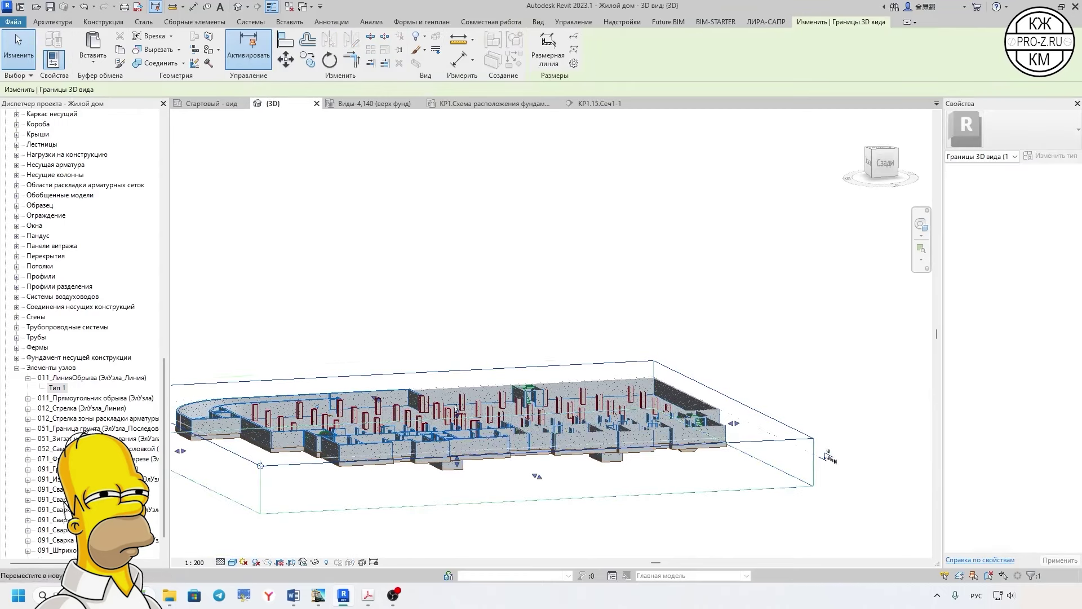
left_click_drag(458, 413, 457, 334)
scroll(532, 470, "up", 5)
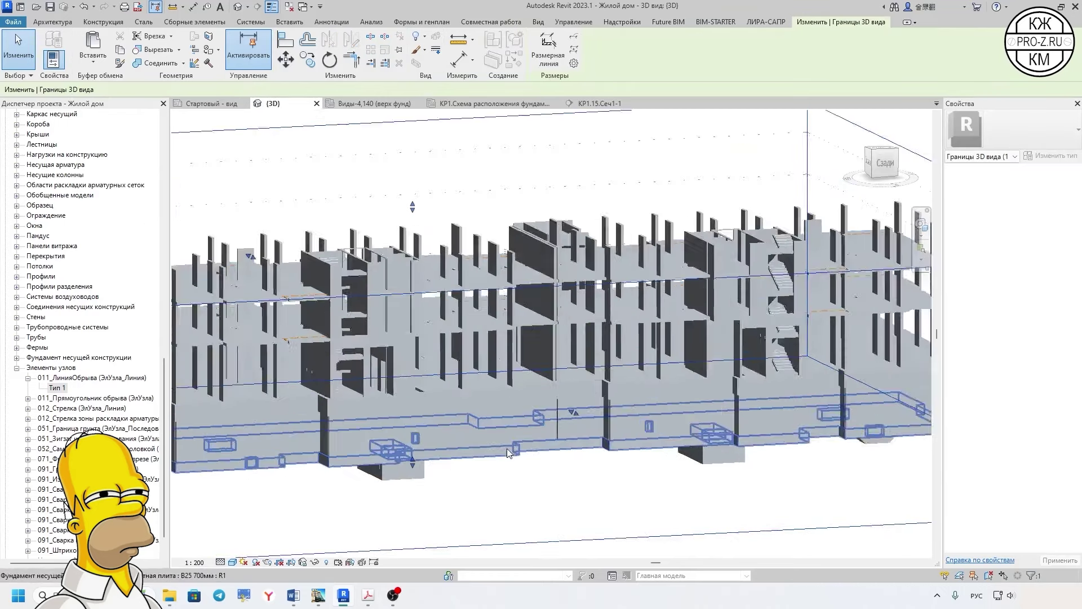
left_click(509, 398)
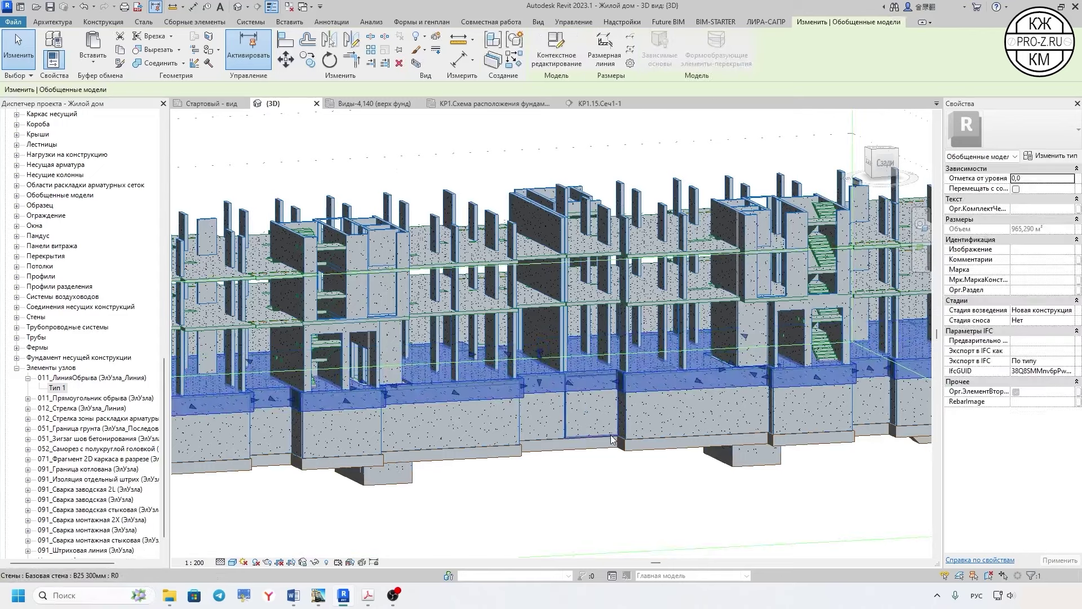
- Place a section across the building in the Виды-4,140 (верх фунд) plan and open Сечение 0
left_click(374, 103)
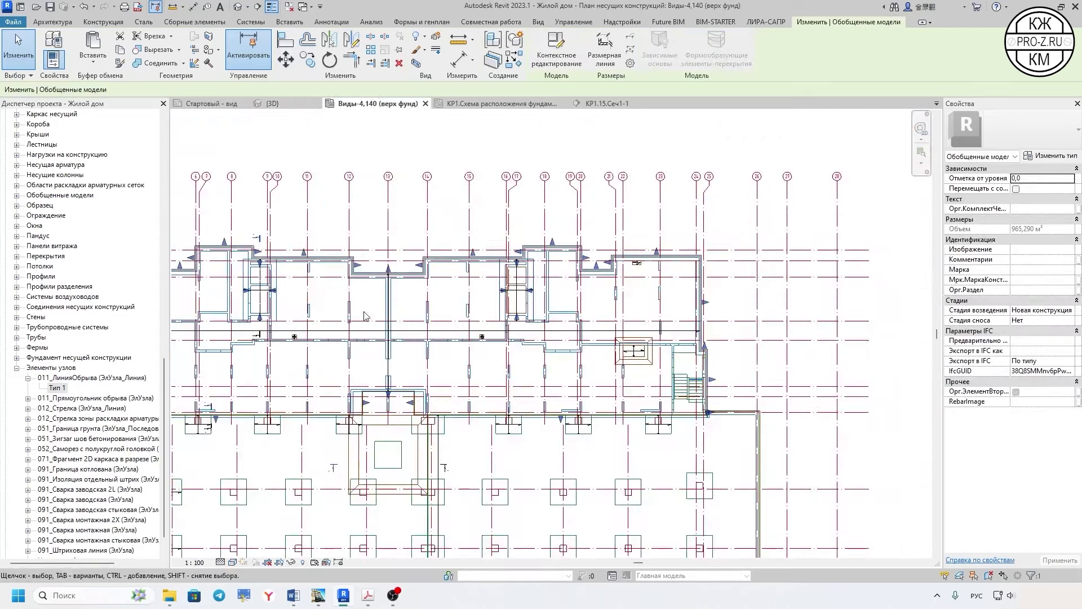
key("Escape")
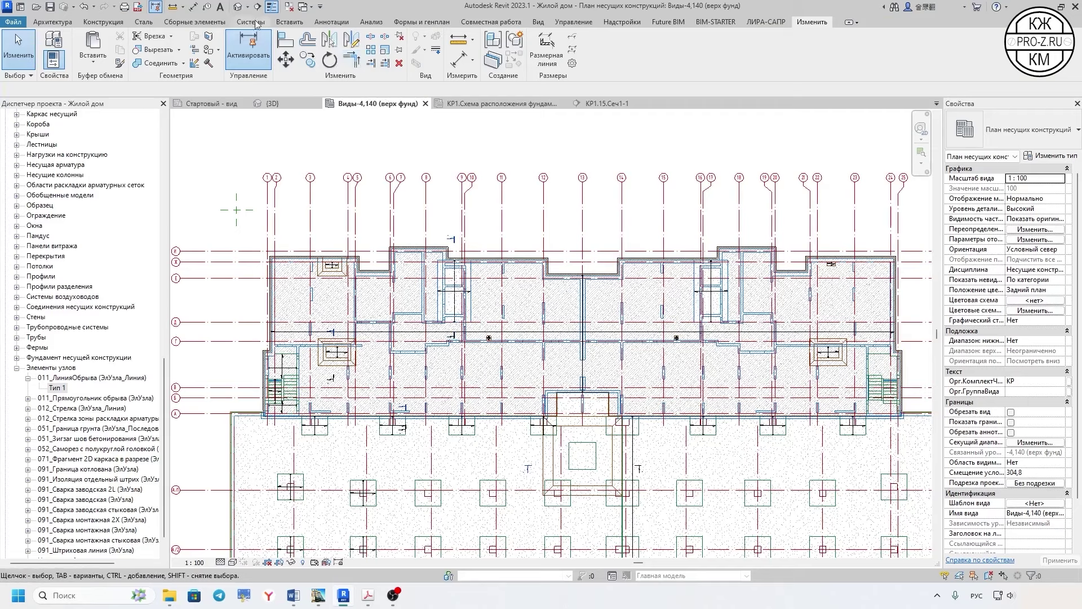
left_click(257, 7)
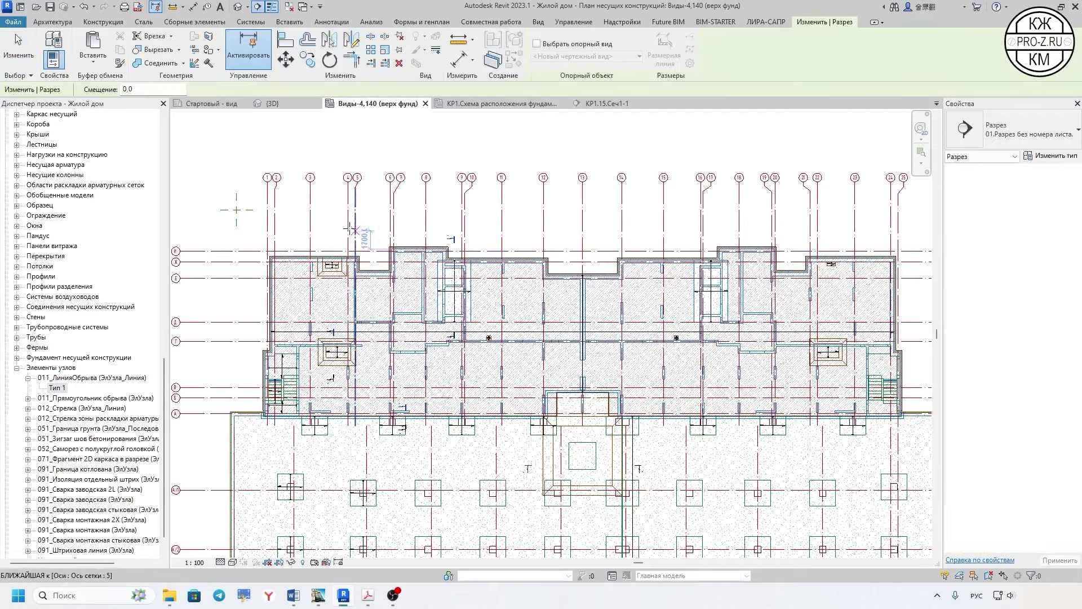
left_click(334, 222)
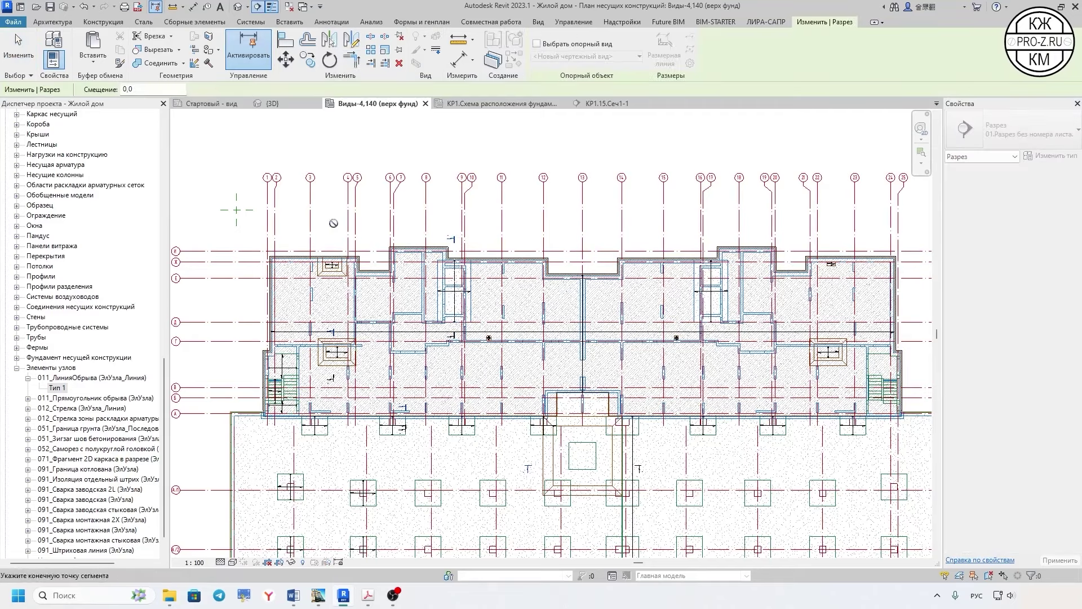
left_click(339, 455)
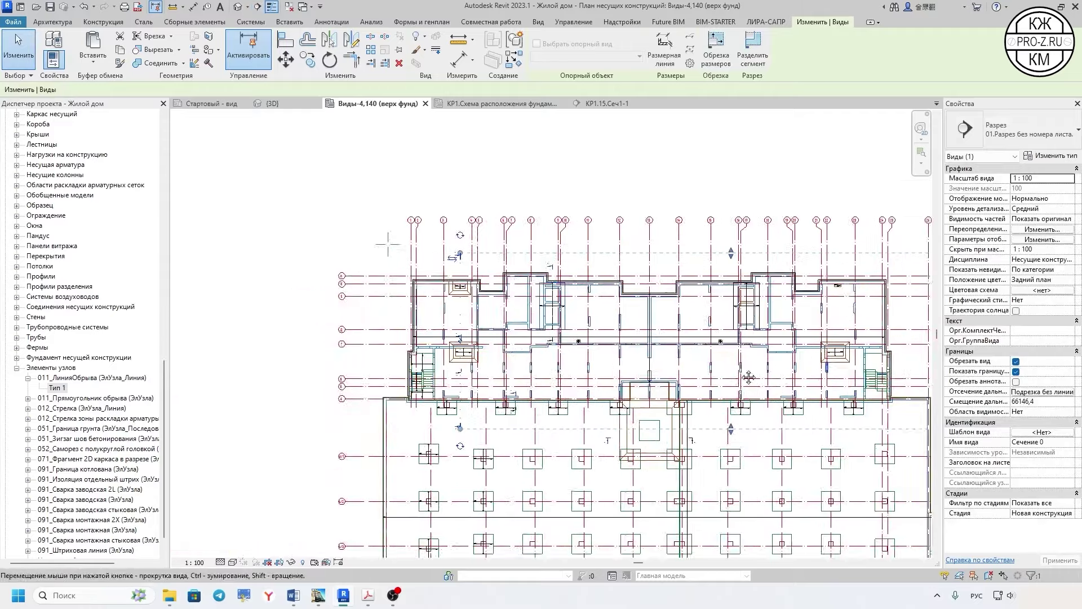
scroll(778, 395, "down", 3)
middle_click_drag(778, 395, 574, 388)
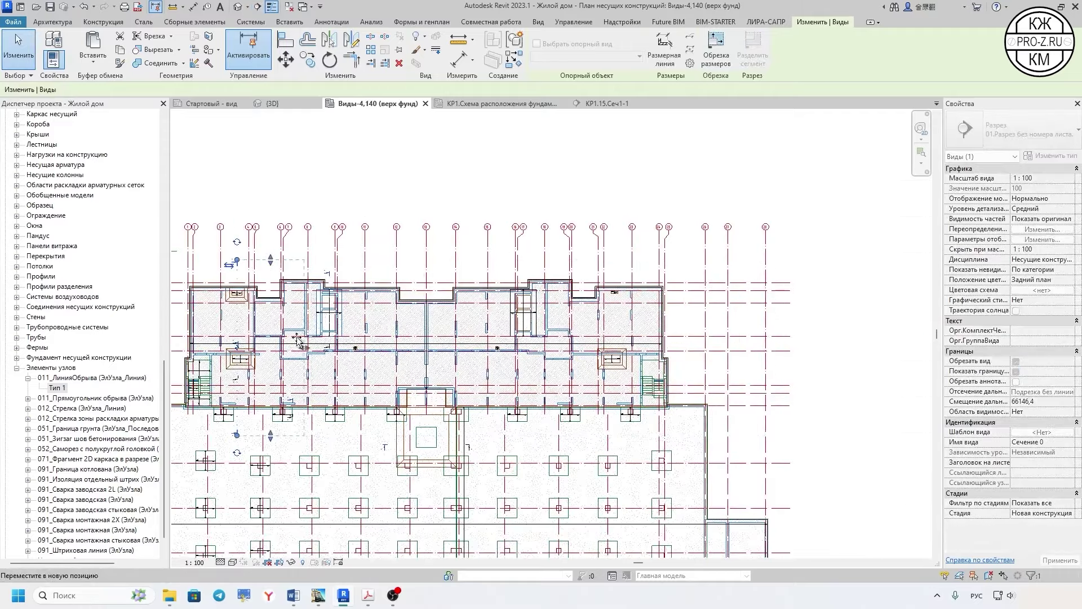
right_click(237, 261)
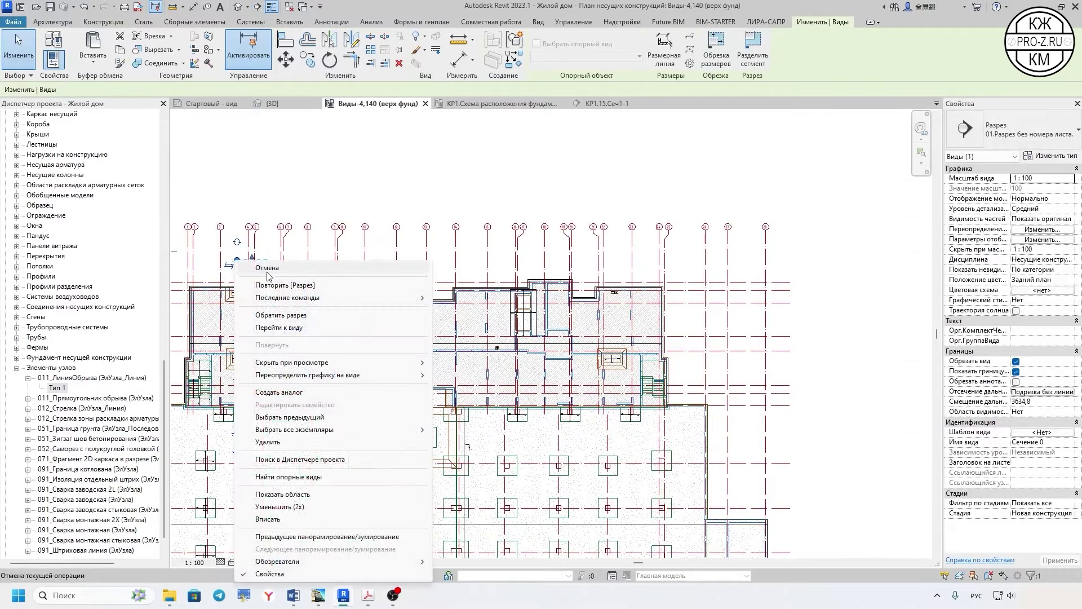
left_click(330, 327)
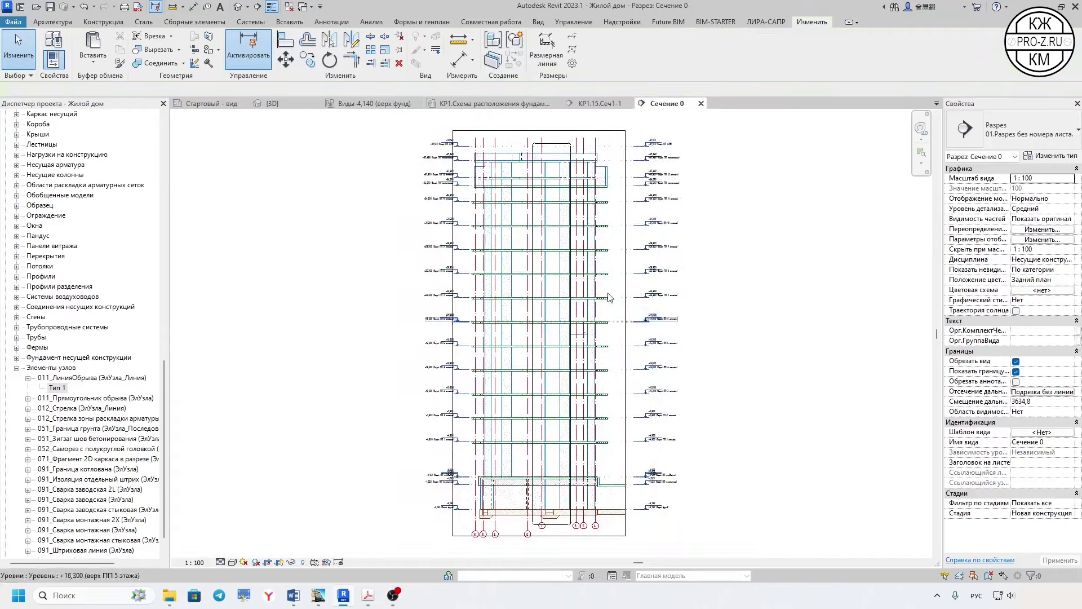
- Crop Сечение 0 down to the foundation
left_click(587, 131)
left_click_drag(545, 135, 544, 289)
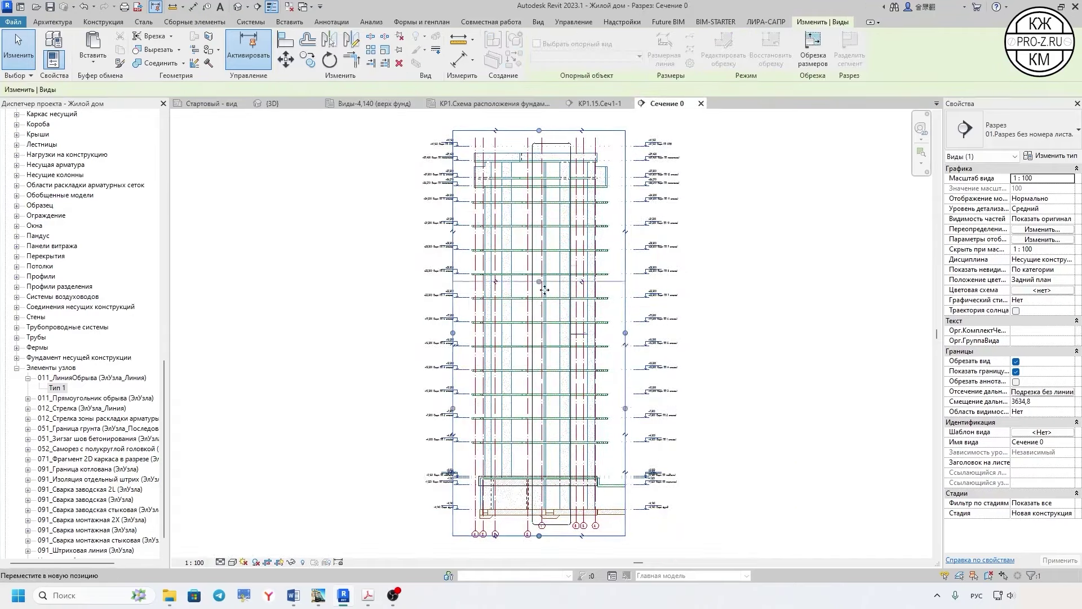
left_click_drag(556, 455, 556, 454)
scroll(569, 442, "up", 3)
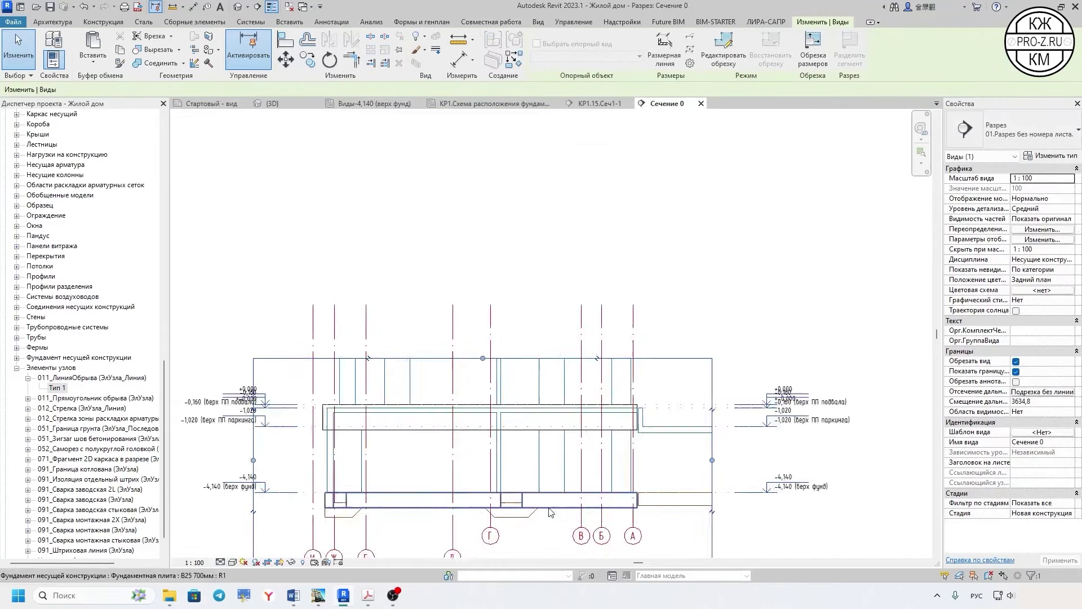
scroll(578, 429, "up", 3)
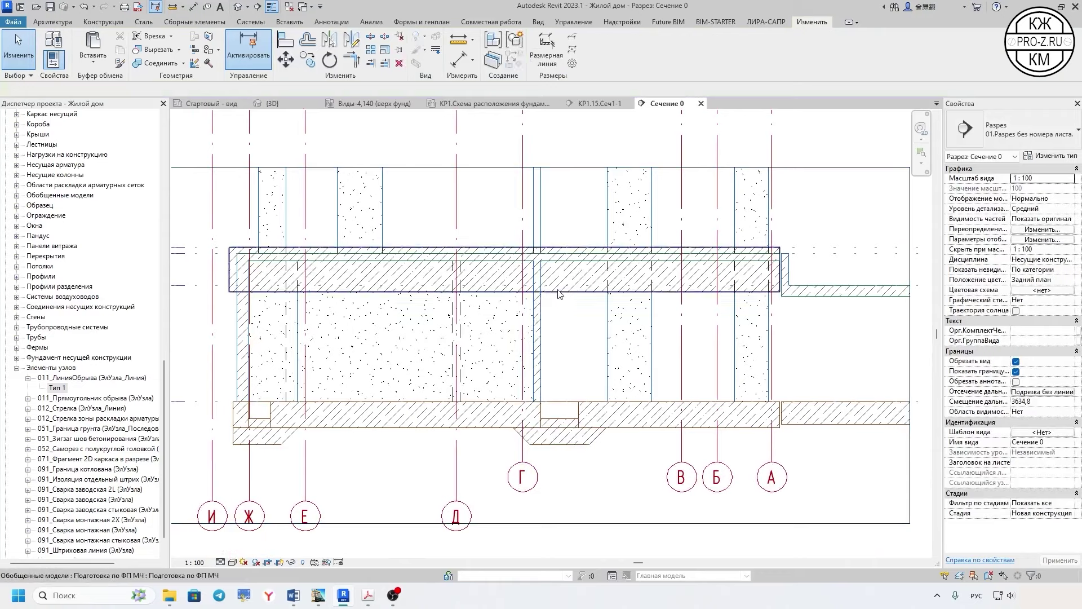
- Drag the preparation's bottom and top handles to make it a thin layer under the slab
left_click(512, 295)
middle_click_drag(512, 298, 515, 283)
left_click_drag(520, 241, 517, 401)
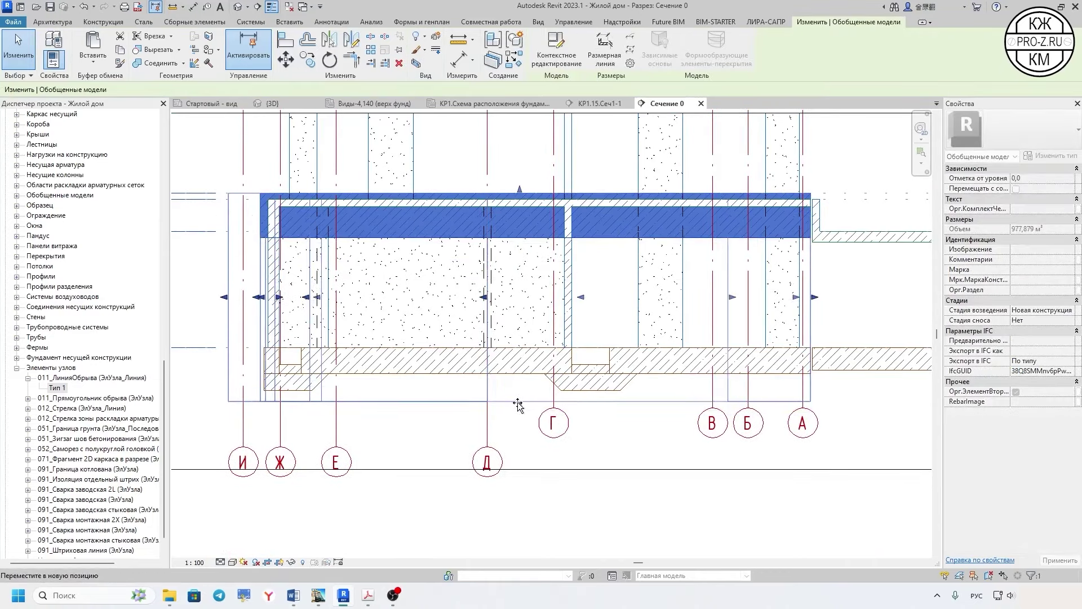
left_click_drag(517, 403, 515, 404)
left_click_drag(520, 192, 521, 269)
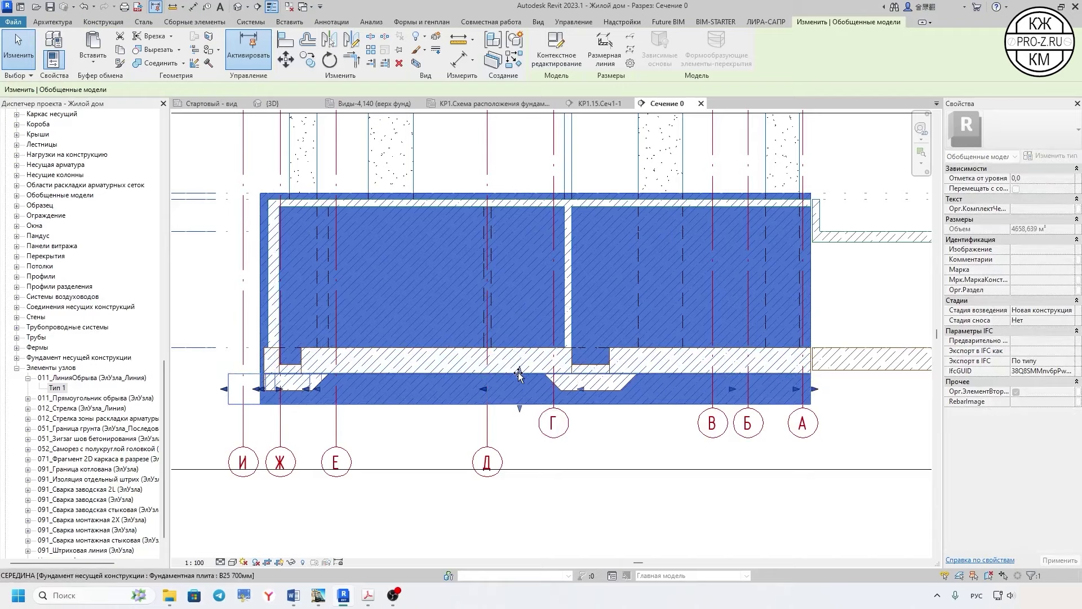
left_click_drag(517, 360, 520, 377)
scroll(398, 404, "up", 2)
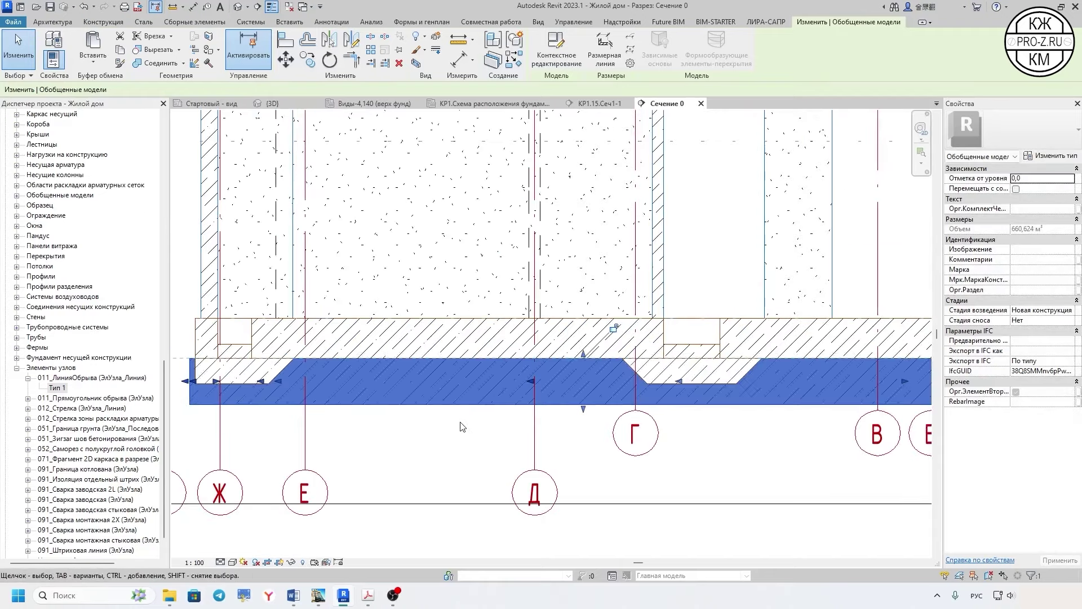
- Reselect the preparation to check its 660.624 m³ volume, then pan across the foundation
key("Escape")
left_click(606, 415)
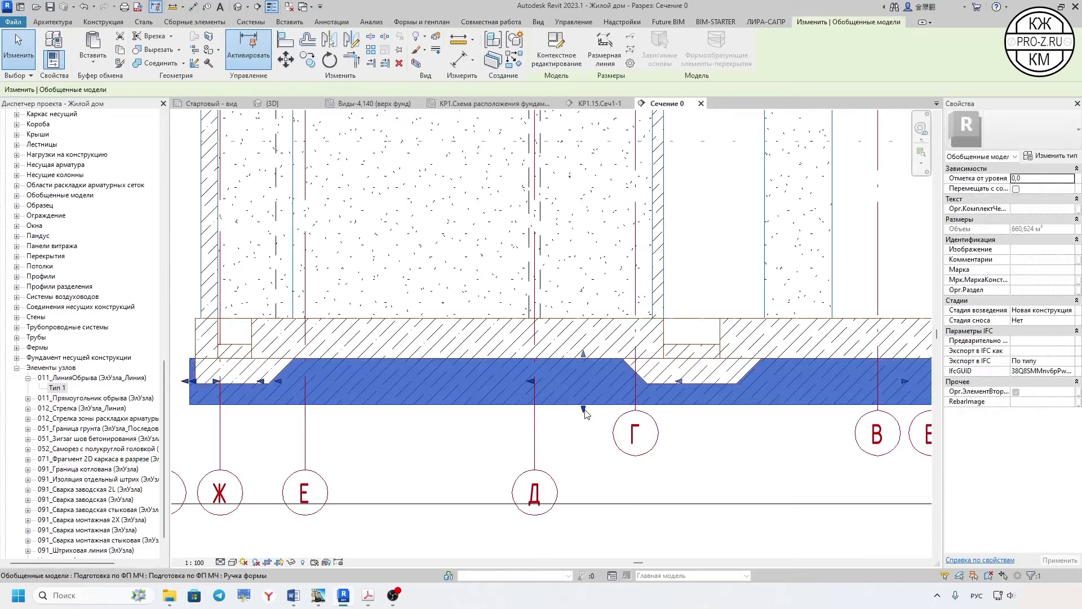
key("Escape")
scroll(563, 384, "down", 2)
scroll(579, 398, "up", 1)
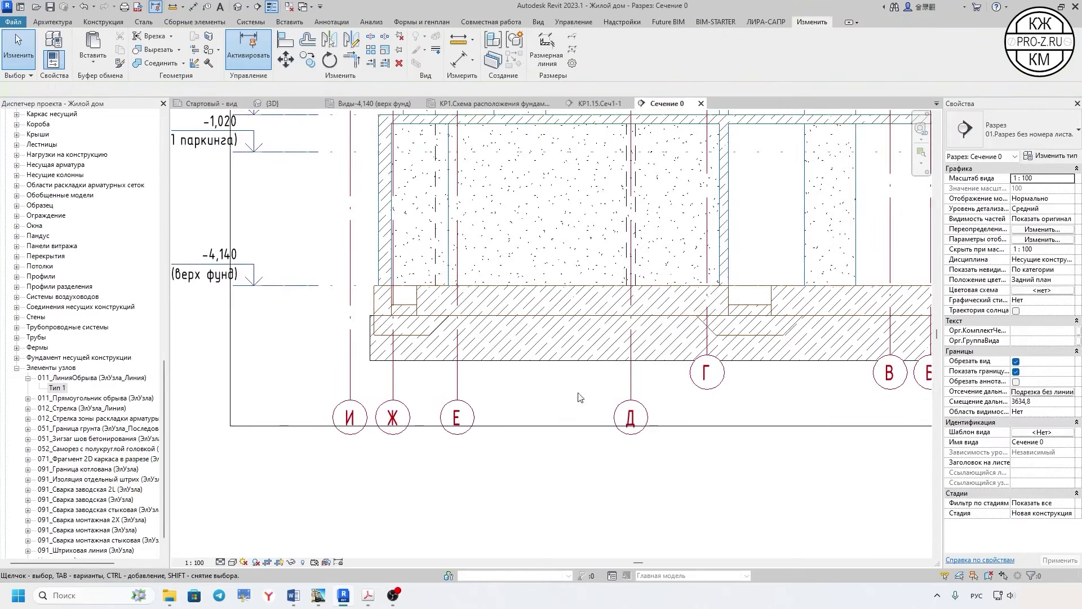
scroll(524, 313, "up", 2)
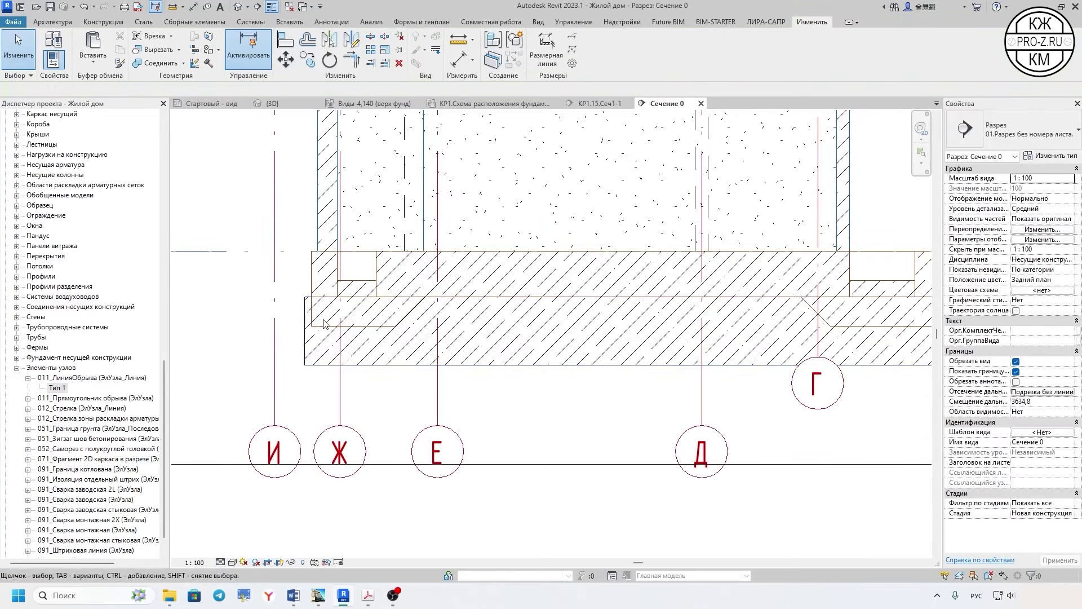
middle_click_drag(764, 379, 624, 285)
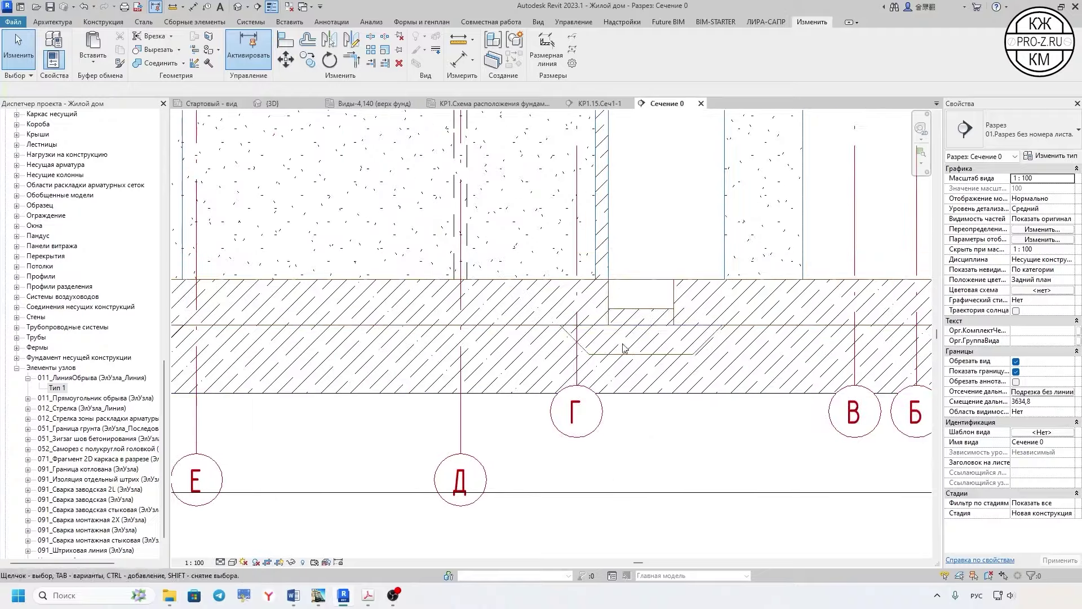
scroll(623, 286, "down", 1)
- In the 3D view, lower the section box top to the foundation slab level
left_click(273, 104)
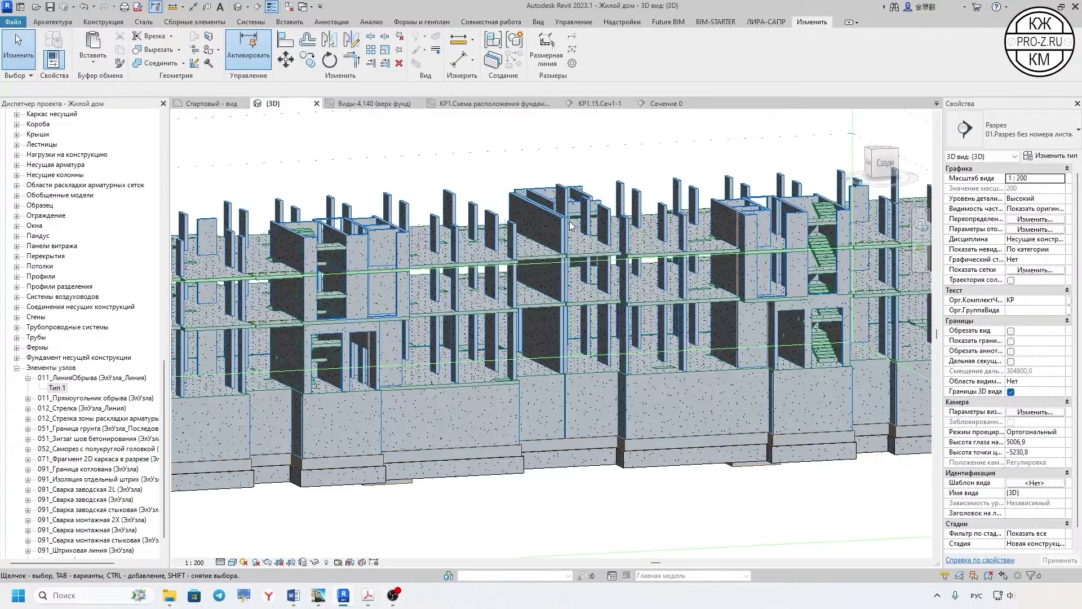
scroll(607, 404, "down", 2)
middle_click_drag(607, 404, 547, 384, "shift")
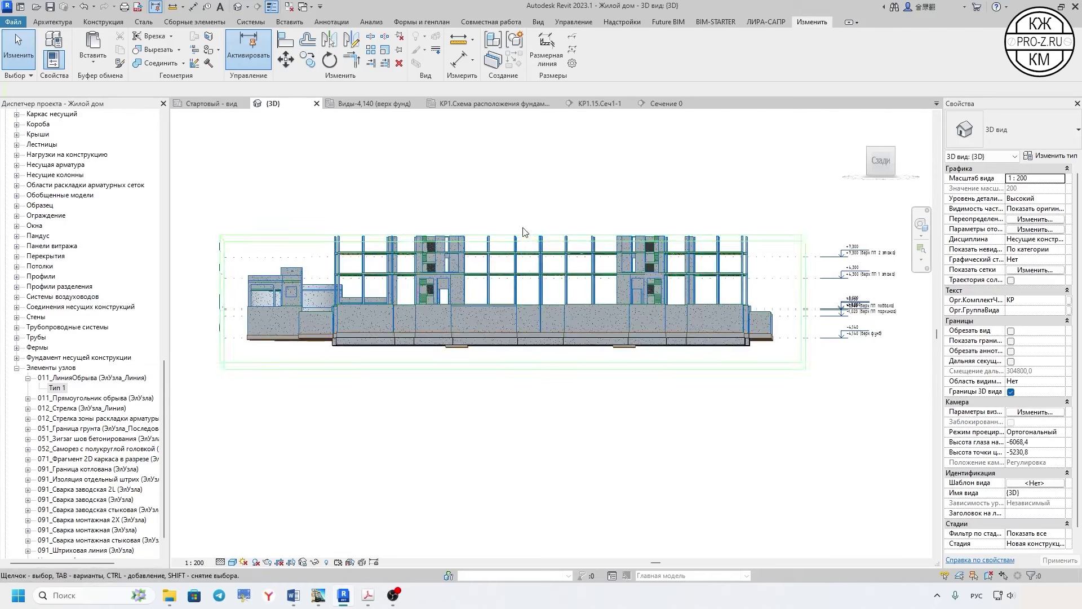
left_click(513, 236)
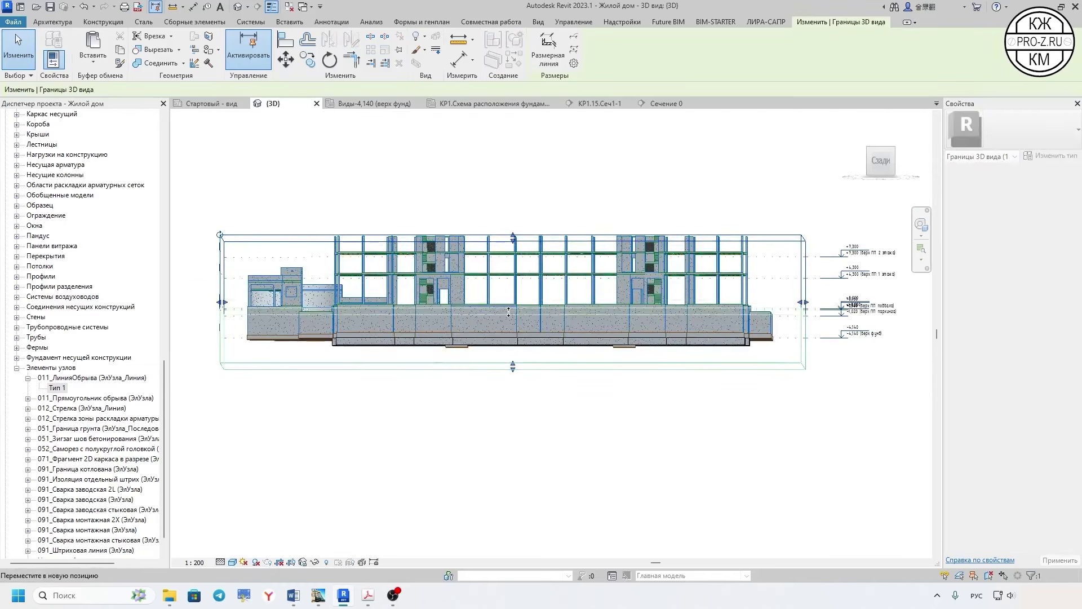
left_click_drag(513, 241, 544, 361)
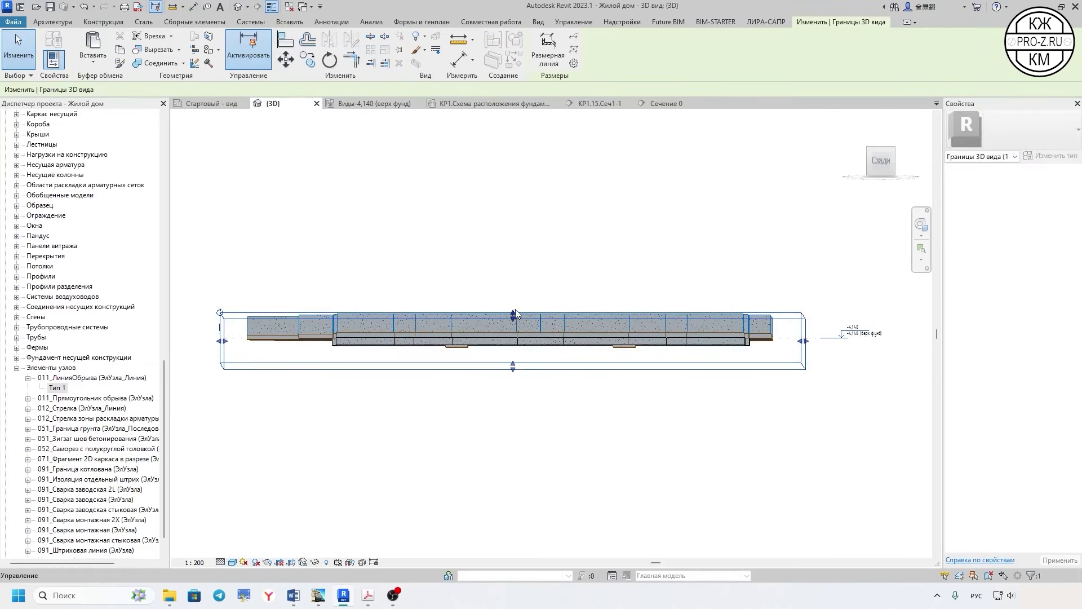
left_click_drag(515, 313, 513, 327)
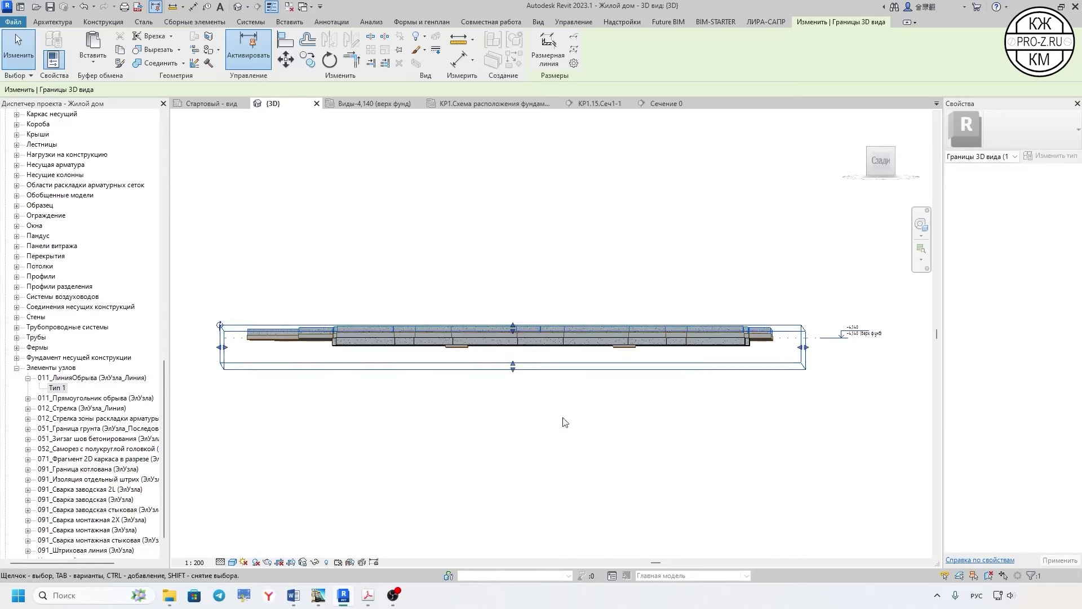
scroll(565, 421, "up", 2)
left_click_drag(581, 326, 574, 328)
- Orbit to an isometric view of the slab and set the visual style to Каркас (wireframe)
middle_click_drag(552, 381, 535, 424, "shift")
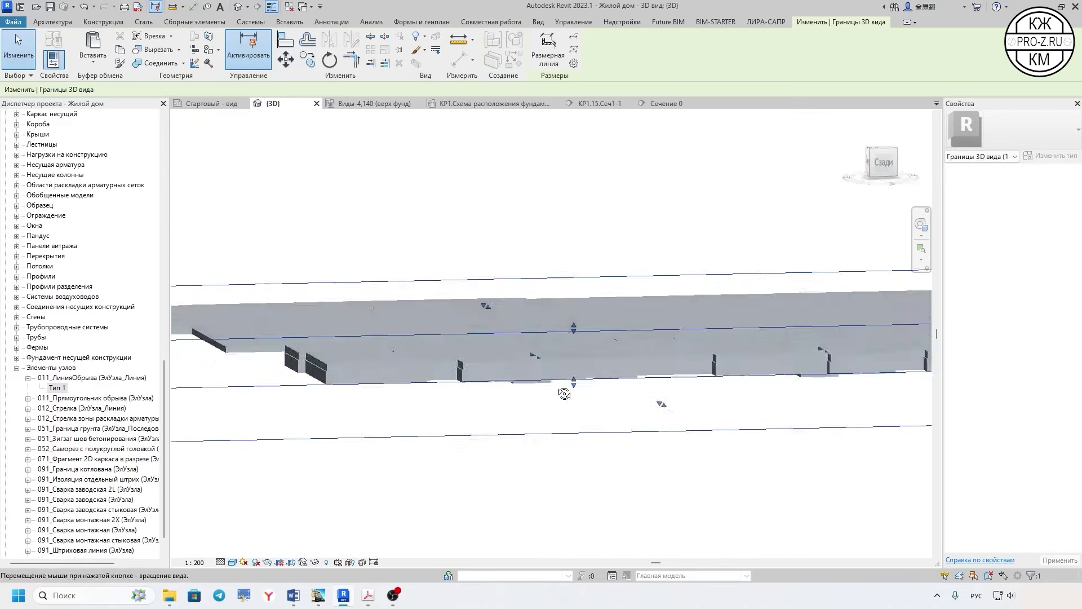
scroll(541, 414, "up", 3)
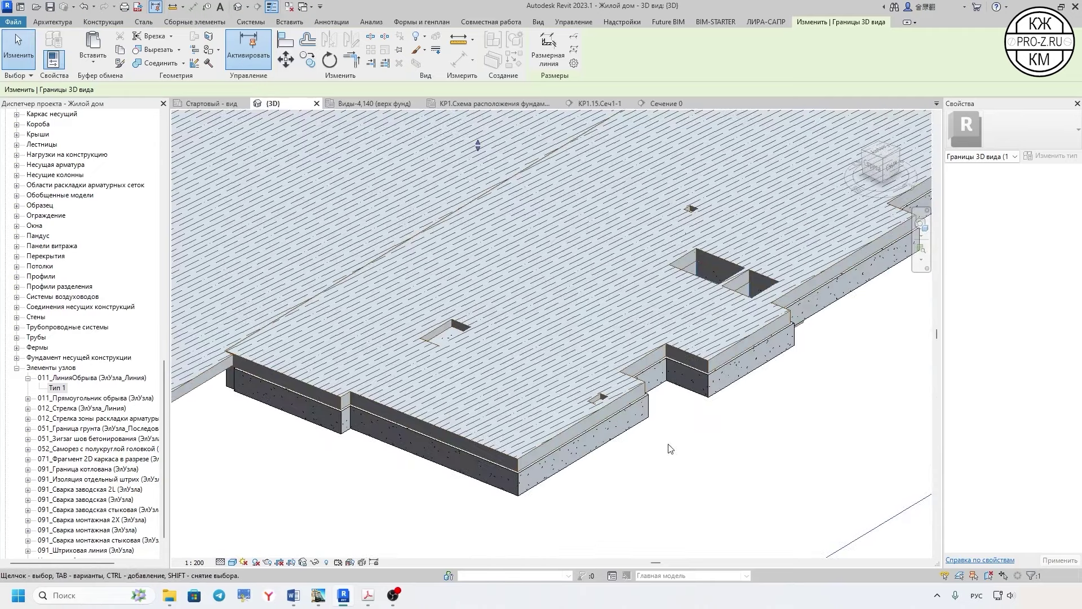
left_click(233, 562)
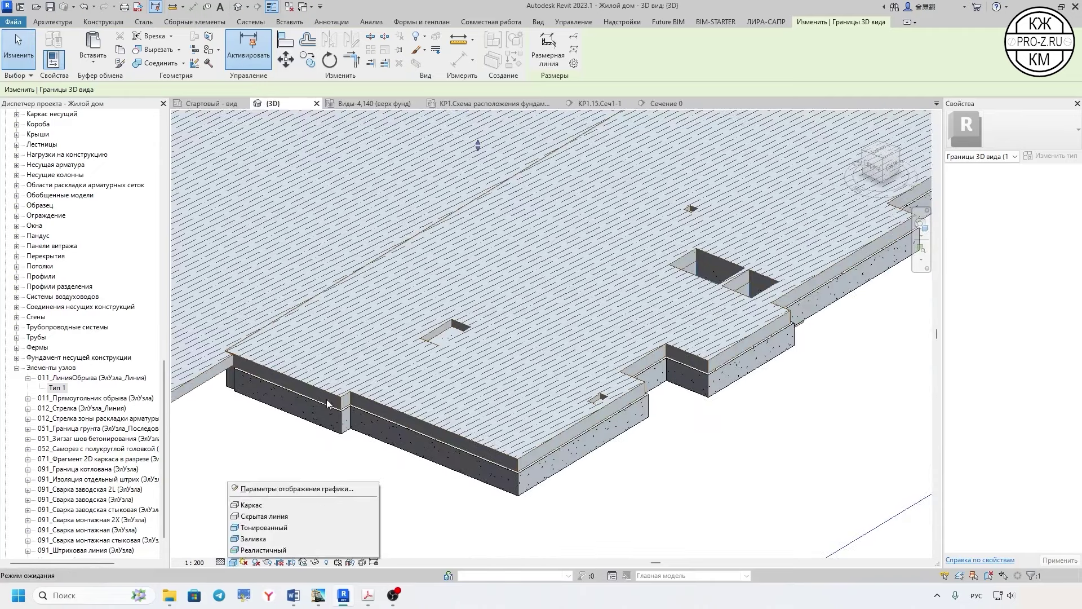
left_click(252, 505)
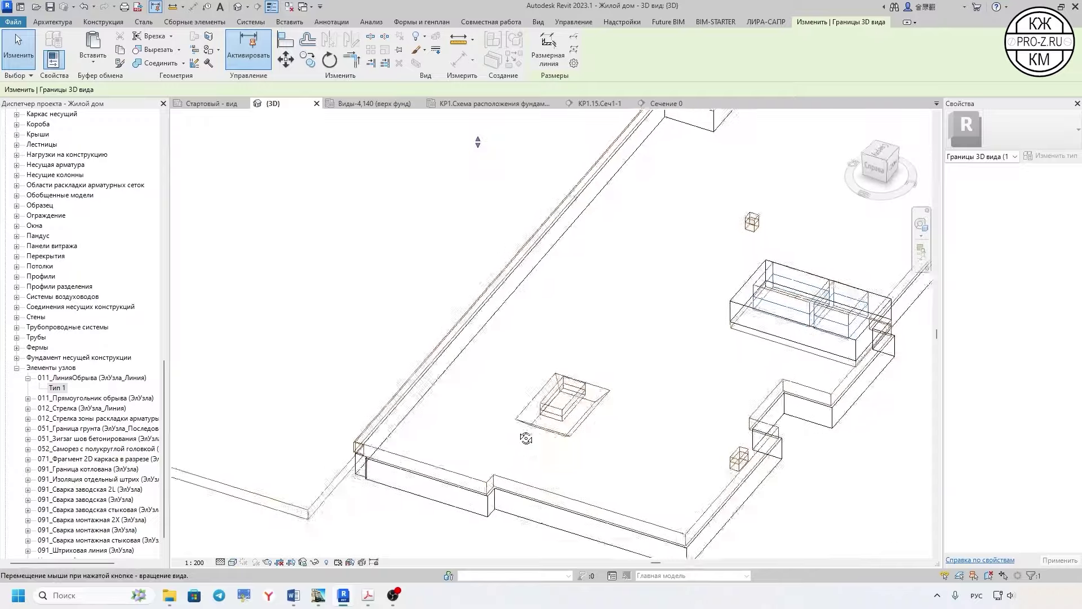
middle_click_drag(498, 407, 571, 433, "shift")
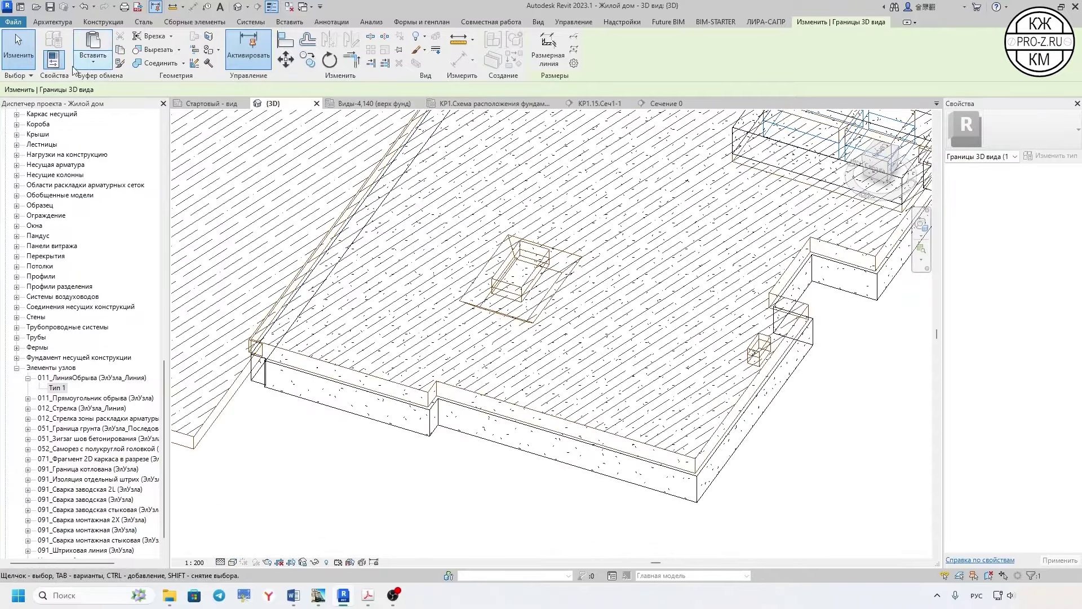
- Cut the overlapping geometry between the foundation slab and the preparation layer
left_click(151, 52)
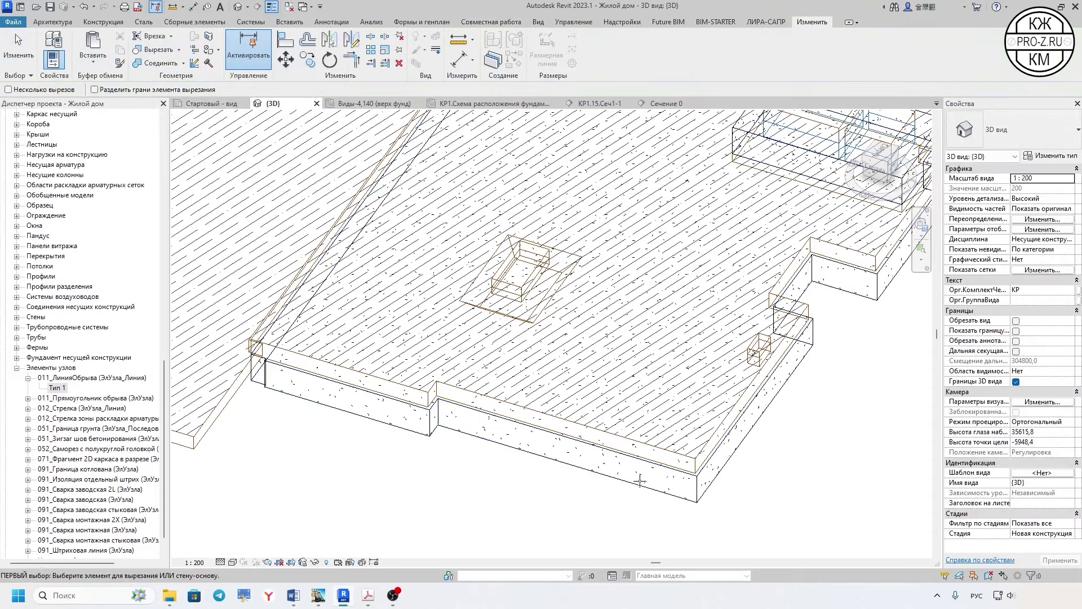
left_click(656, 488)
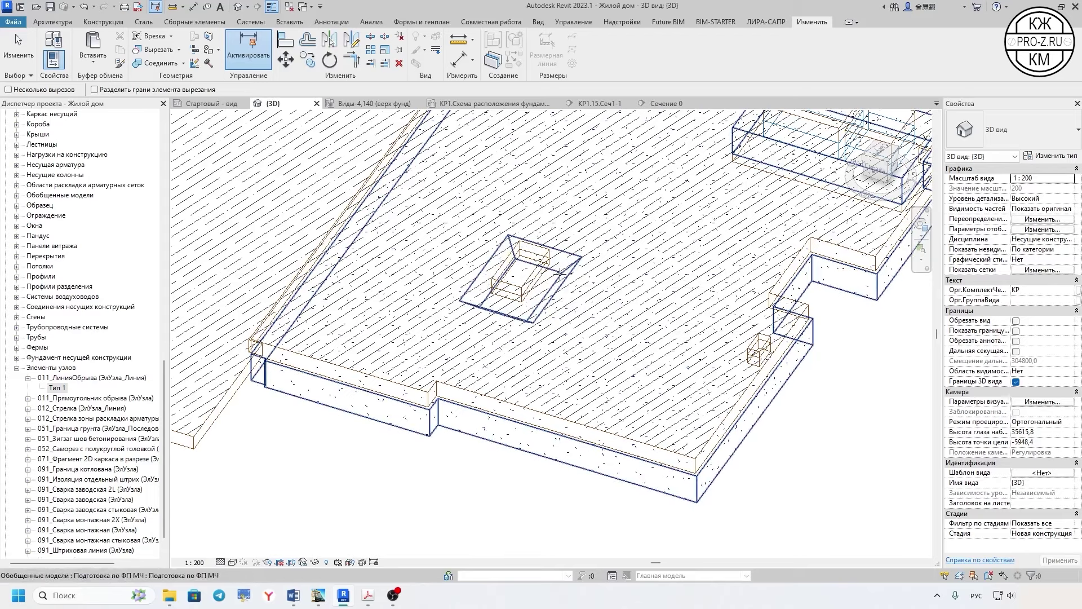
scroll(524, 248, "down", 3)
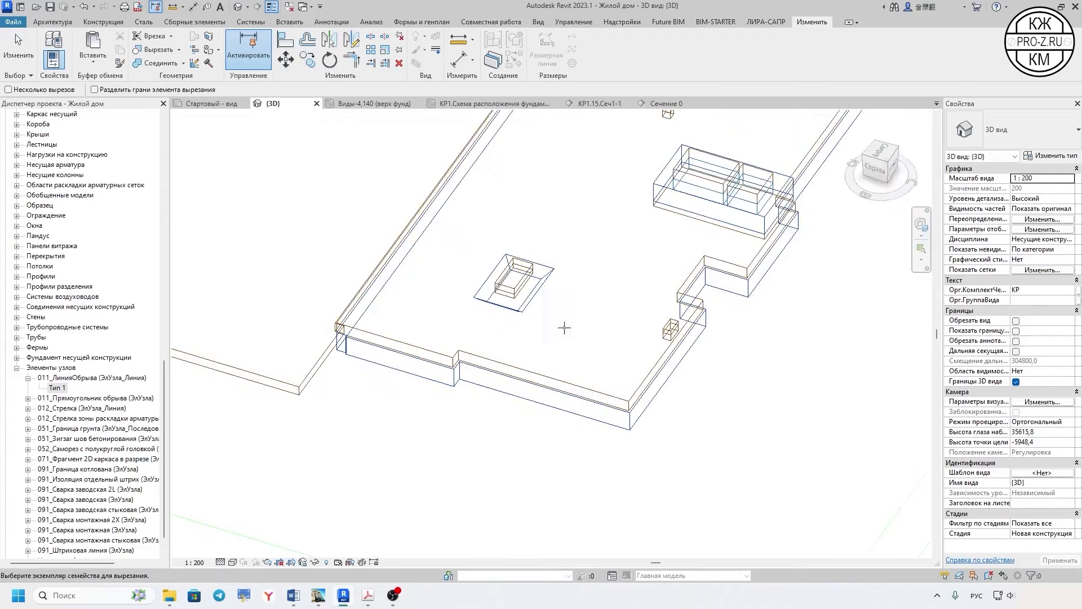
scroll(565, 328, "up", 2)
scroll(642, 341, "up", 2)
scroll(639, 301, "up", 2)
scroll(639, 301, "down", 3)
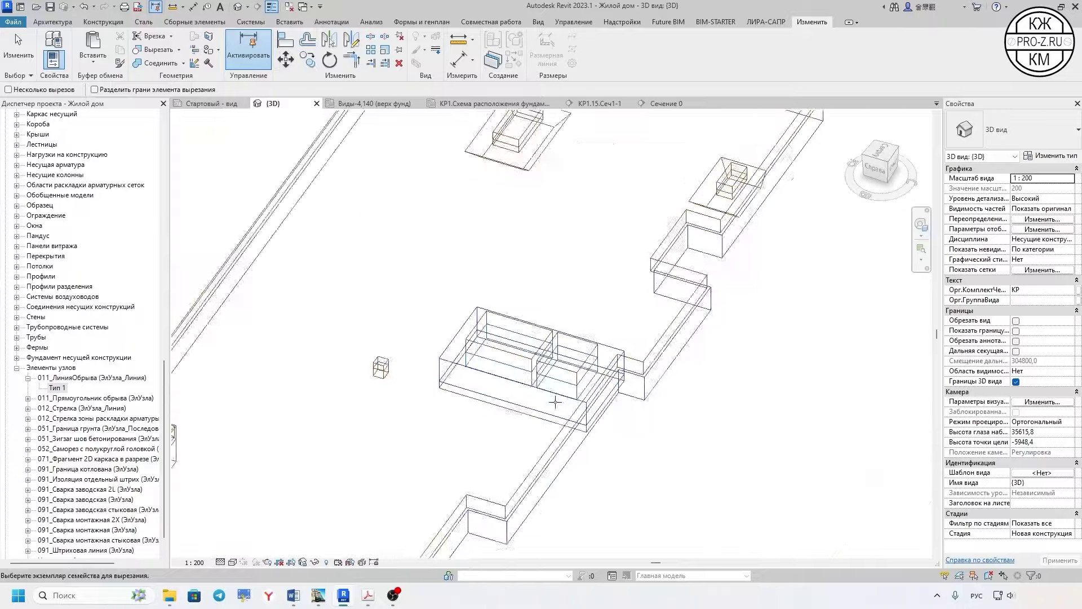
scroll(585, 355, "up", 2)
scroll(572, 257, "up", 3)
left_click(571, 257)
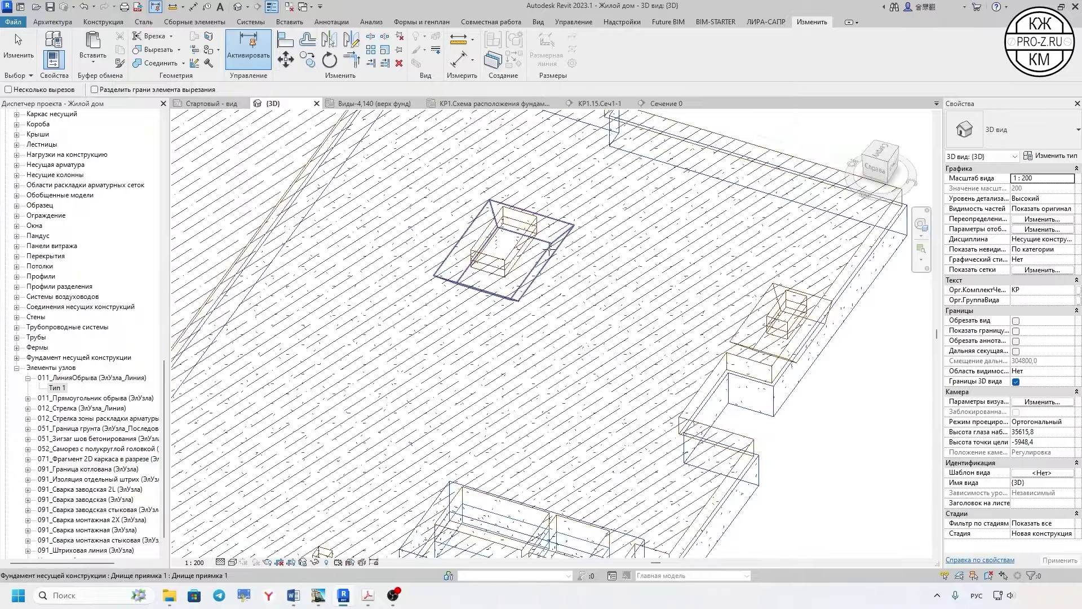
- Cut the pit-bottom overlap too, then orbit and zoom in on the sloped pit to check
scroll(572, 256, "down", 2)
scroll(652, 338, "up", 2)
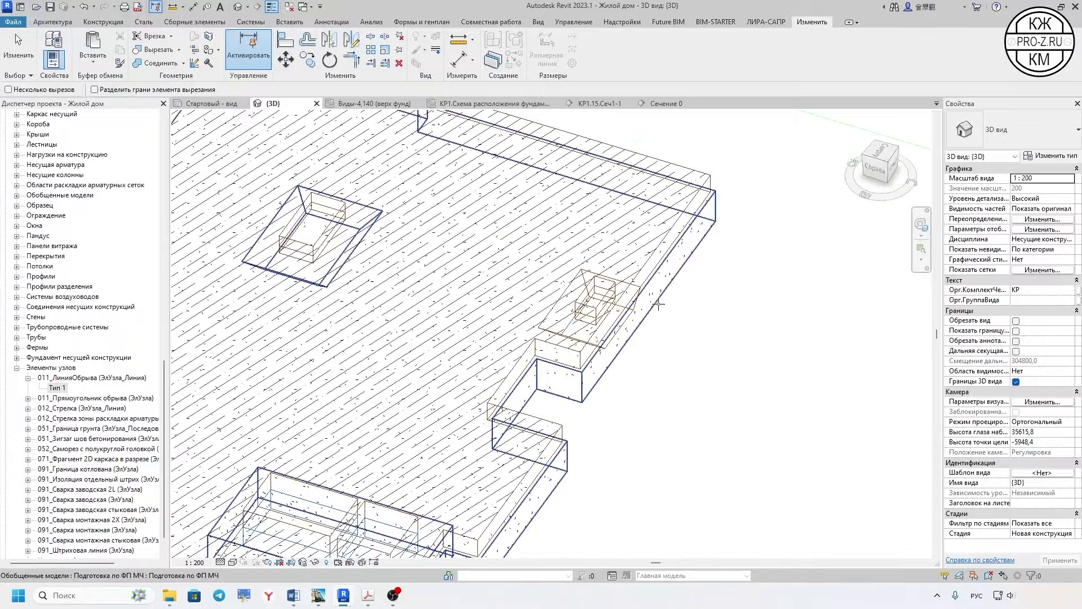
left_click(657, 305)
left_click(637, 303)
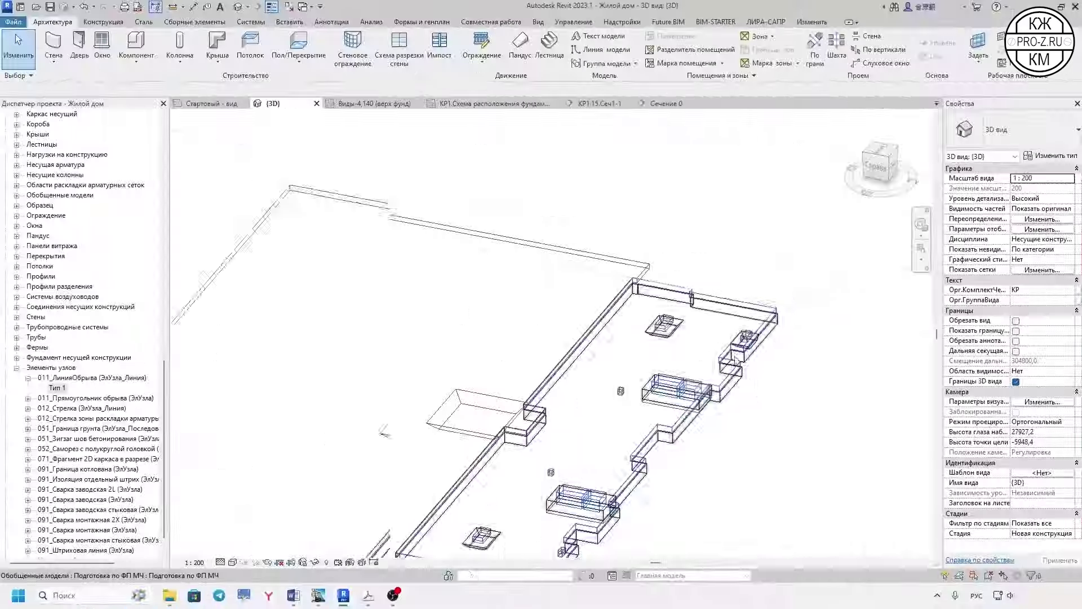
mouse_move(666, 338)
middle_mouse_down("shift")
mouse_move(733, 316)
mouse_move(716, 231)
mouse_move(711, 389)
middle_mouse_up("shift")
scroll(810, 261, "up", 2)
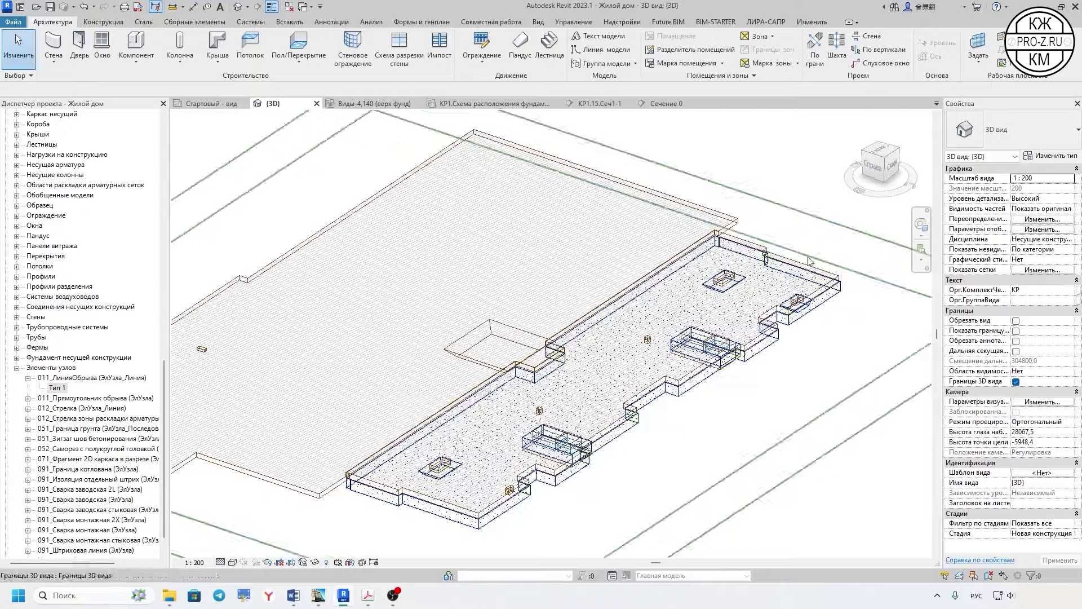
scroll(810, 260, "up", 2)
scroll(791, 294, "up", 2)
scroll(774, 329, "up", 2)
scroll(737, 398, "up", 2)
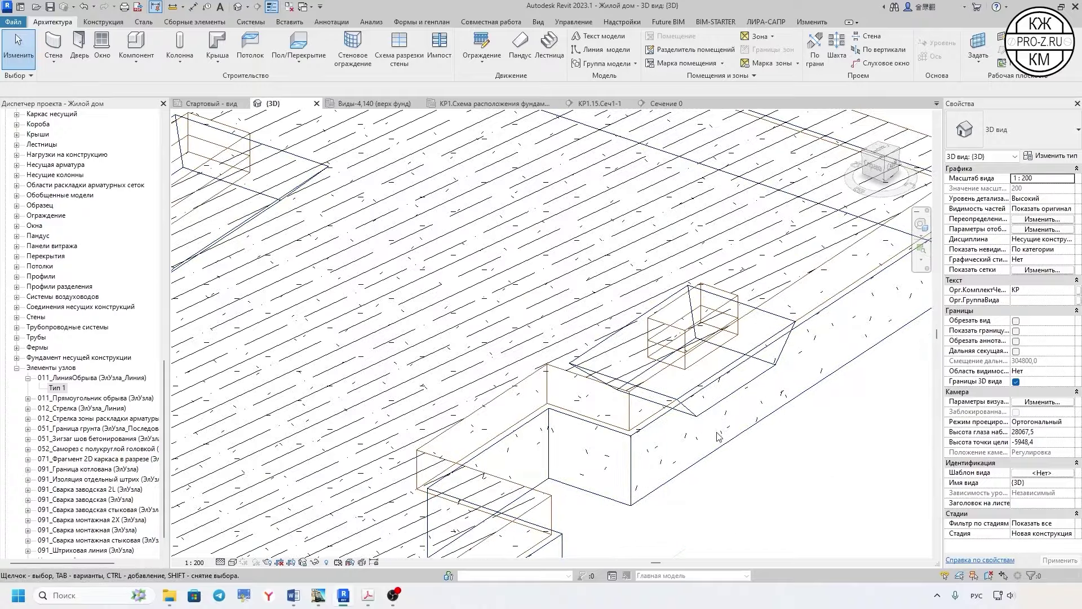
mouse_move(718, 437)
middle_mouse_down("shift")
mouse_move(709, 370)
mouse_move(491, 249)
mouse_move(594, 105)
middle_mouse_up("shift")
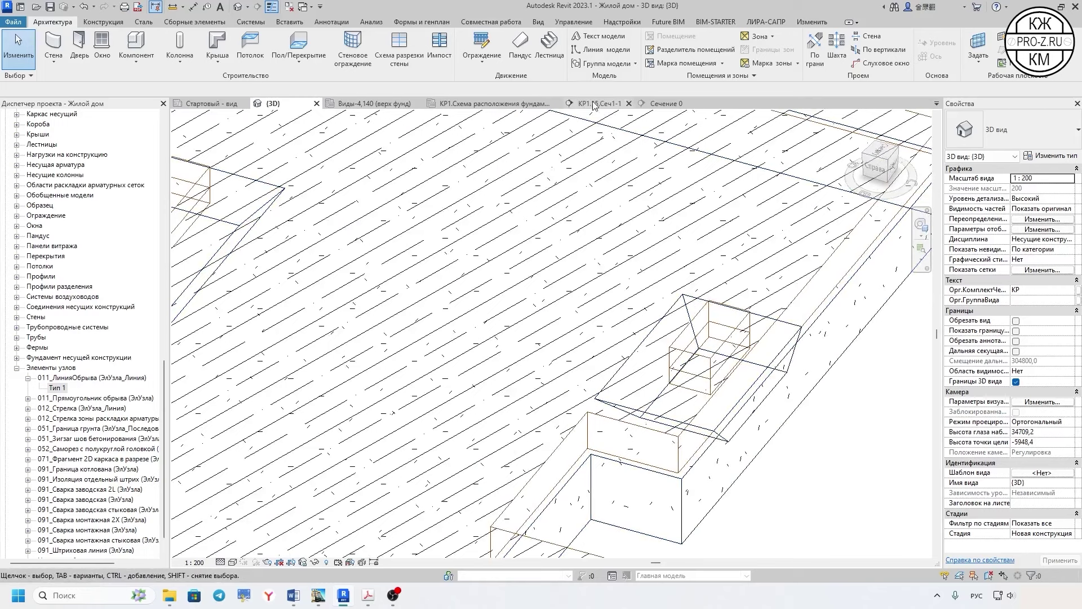
left_click(482, 104)
scroll(543, 192, "up", 2)
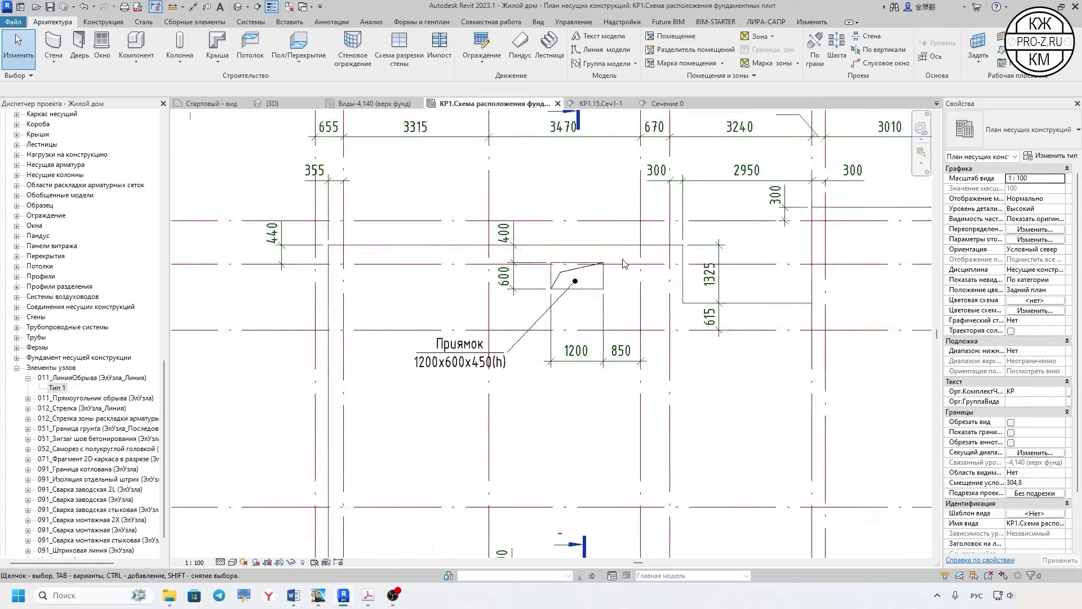
scroll(614, 275, "up", 3)
left_click(639, 287)
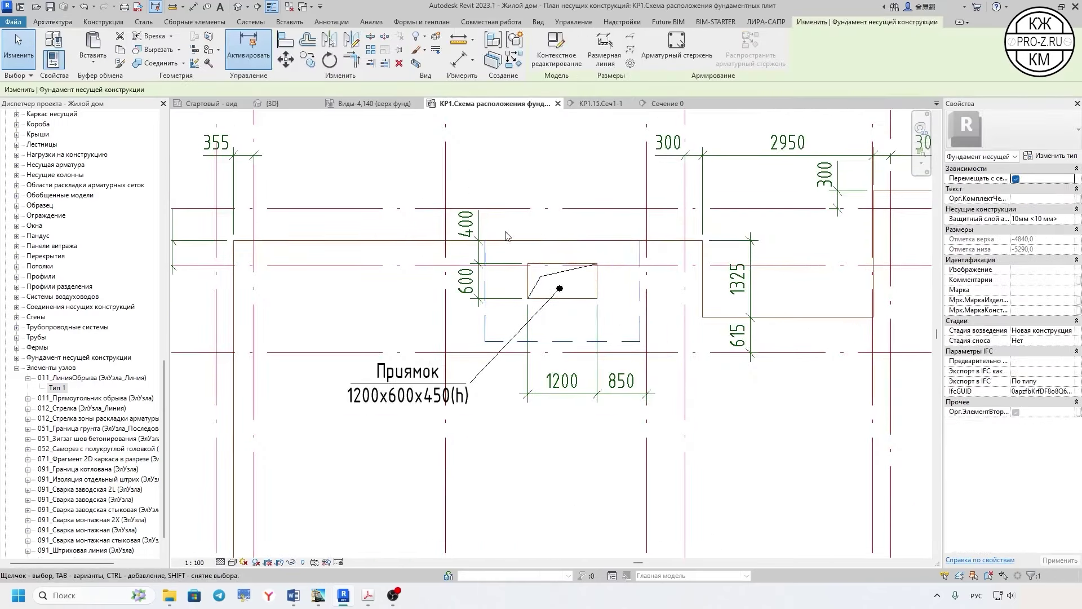
left_click(375, 103)
scroll(465, 320, "up", 2)
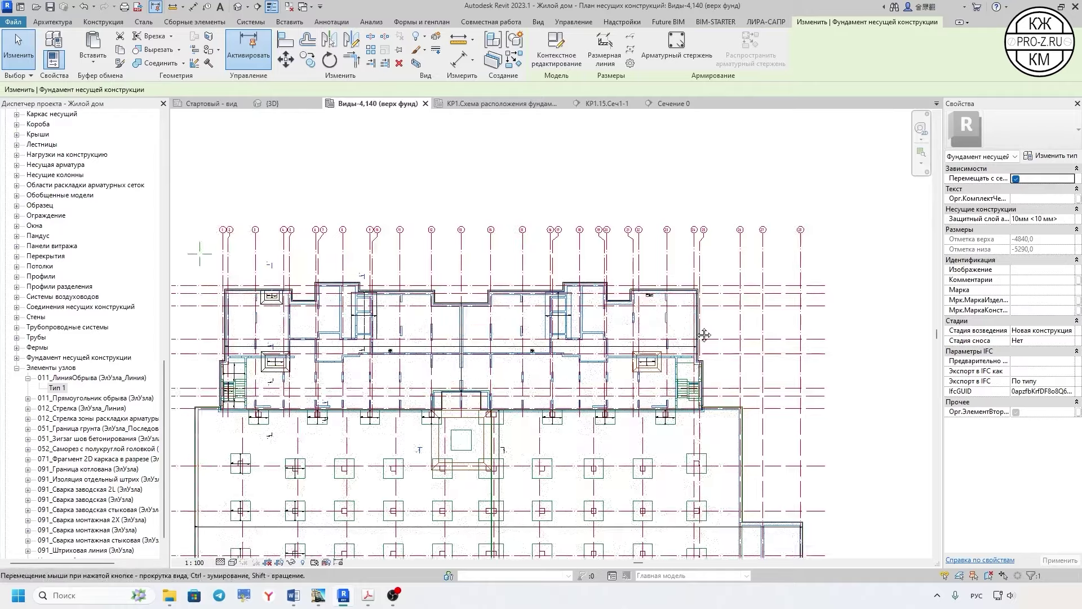
scroll(466, 321, "up", 3)
scroll(466, 320, "up", 3)
scroll(466, 320, "up", 1)
scroll(508, 313, "up", 3)
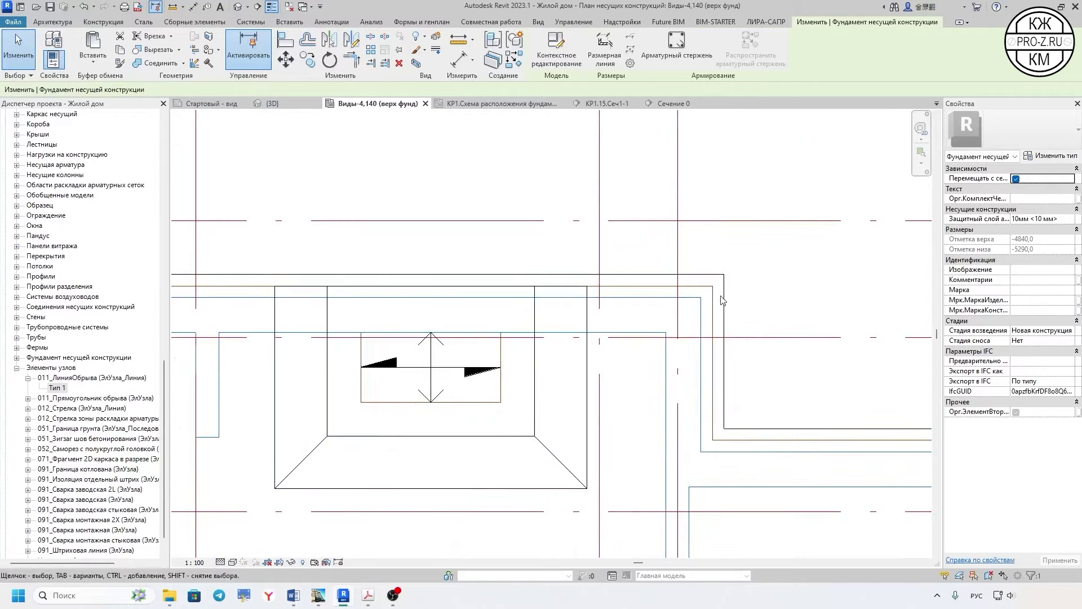
scroll(394, 305, "up", 1)
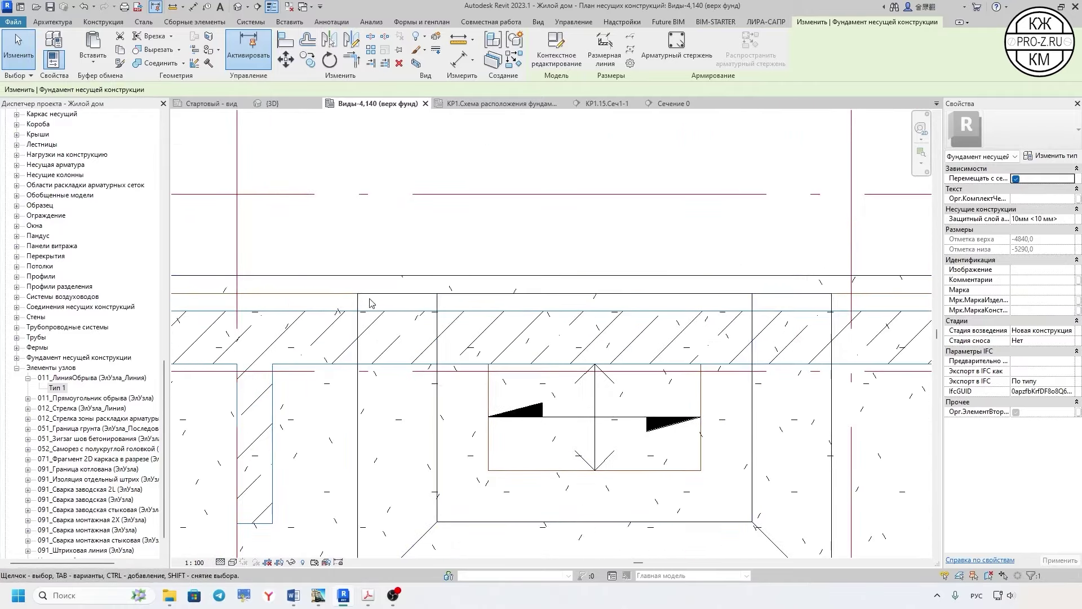
scroll(353, 298, "up", 2)
scroll(575, 295, "down", 1)
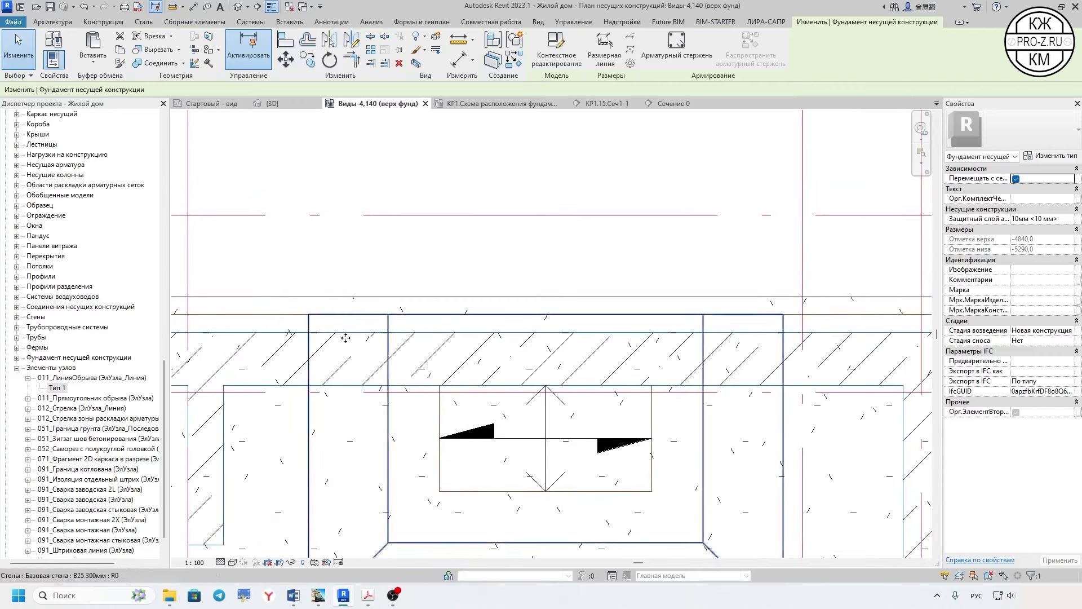
left_click(252, 297)
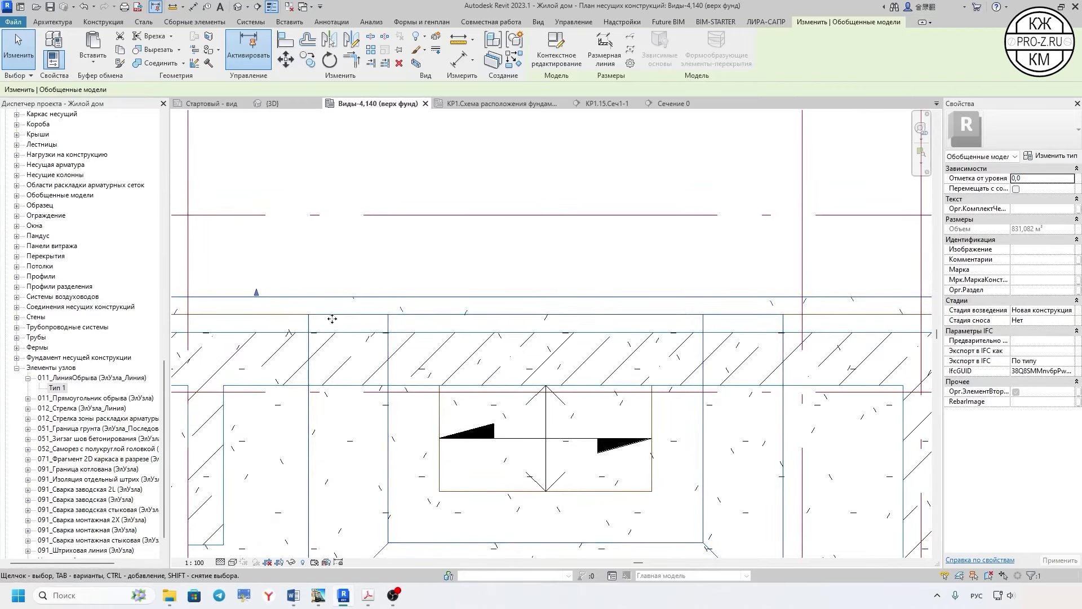
scroll(314, 316, "up", 1)
scroll(401, 272, "down", 1)
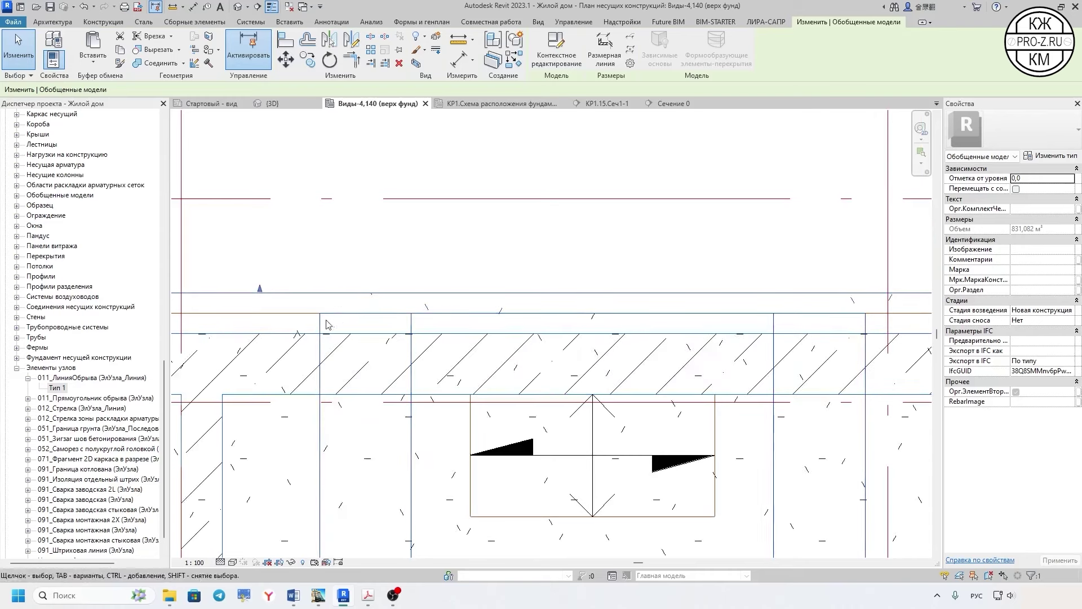
middle_click_drag(335, 293, 372, 319)
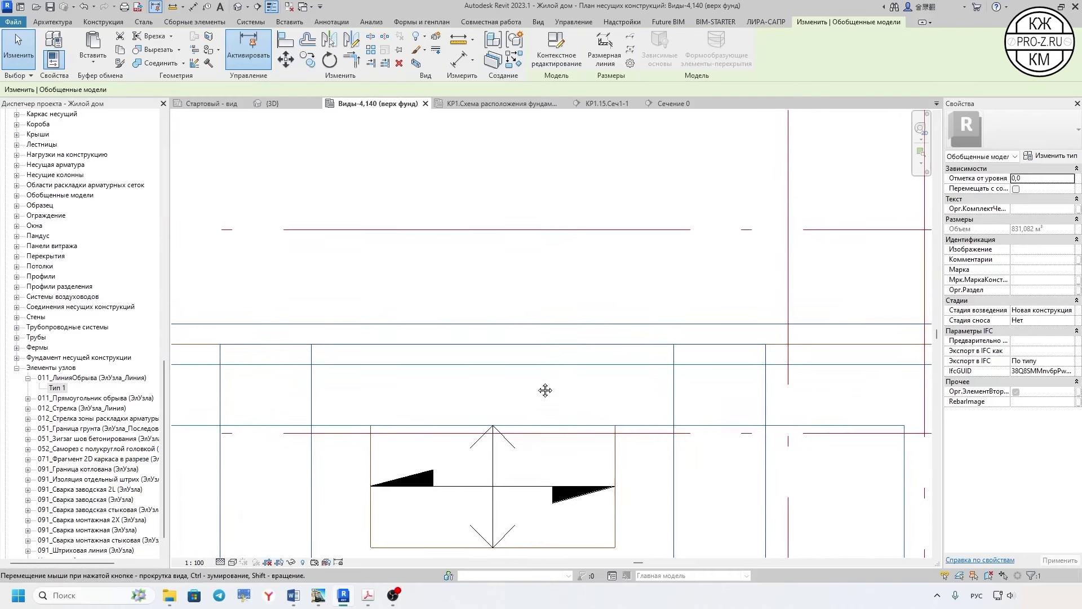
scroll(372, 319, "up", 1)
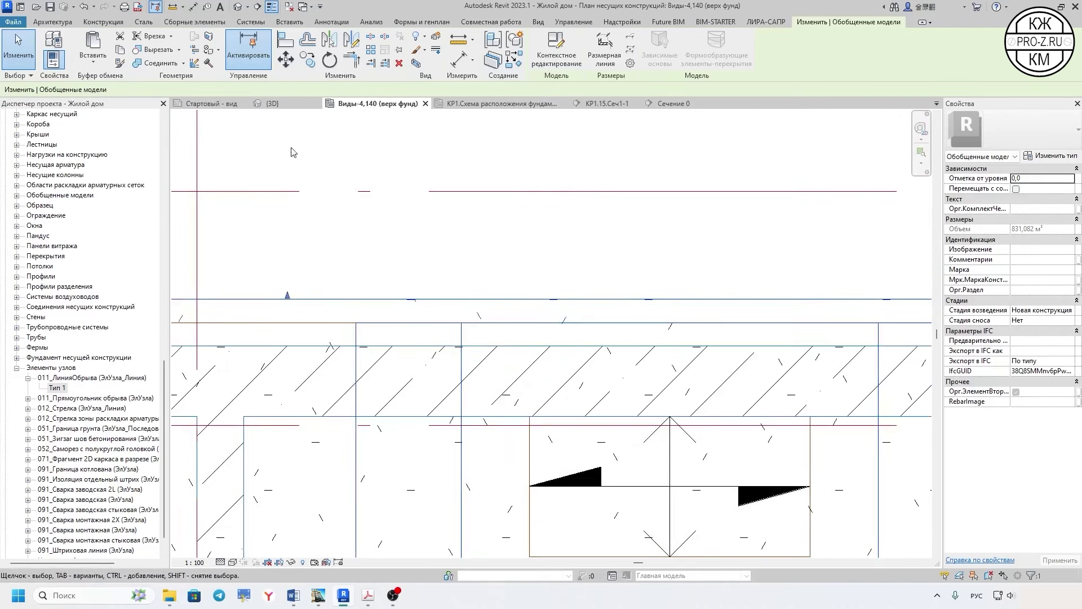
left_click(277, 107)
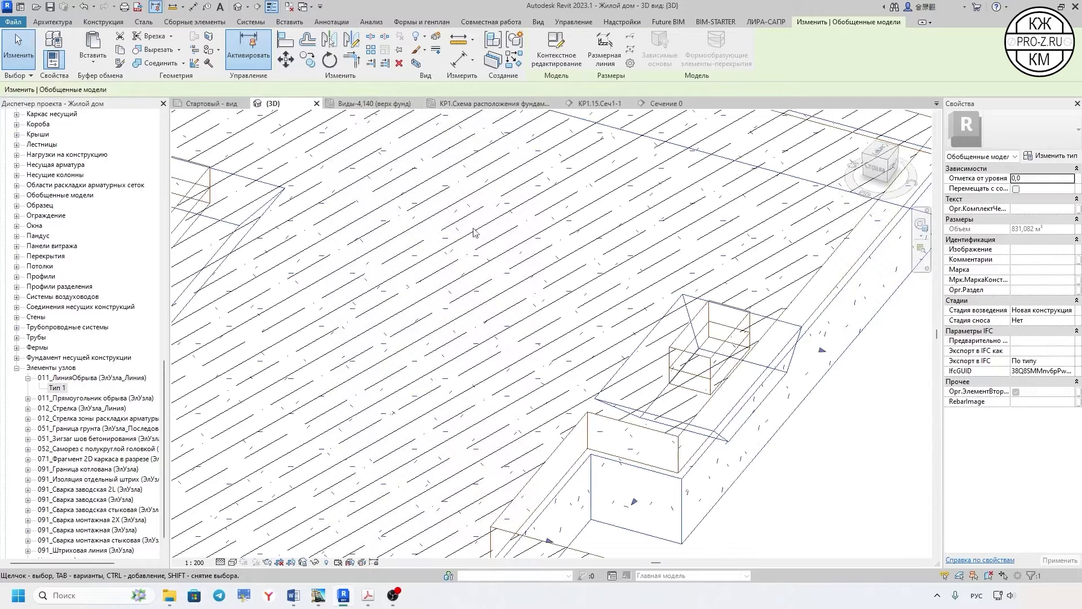
mouse_move(733, 468)
middle_mouse_down()
mouse_move(586, 340)
mouse_move(521, 193)
middle_mouse_up()
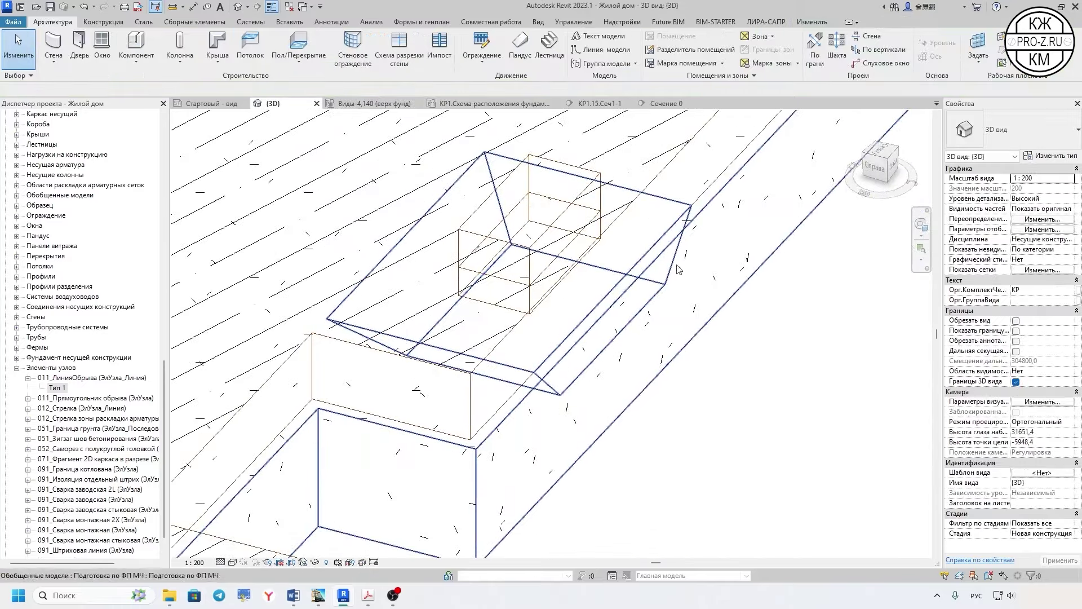
- Create an in-place Обобщенные модели family named 'Обобщенные модели 1' (default name)
left_click(138, 66)
left_click(157, 109)
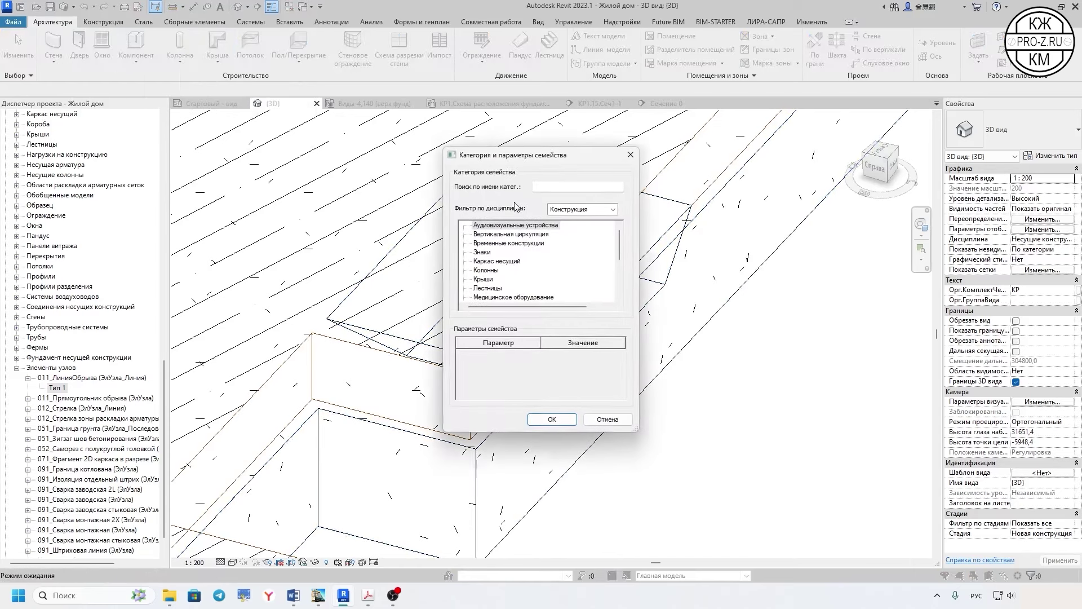
scroll(587, 274, "down", 1)
scroll(530, 253, "down", 1)
scroll(539, 256, "down", 2)
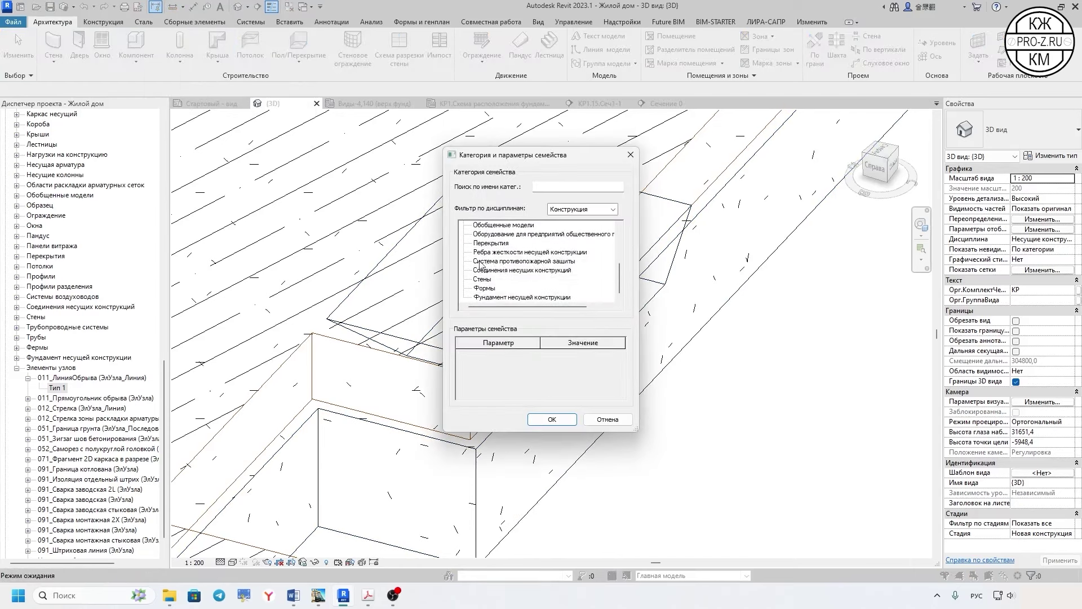
scroll(525, 264, "up", 1)
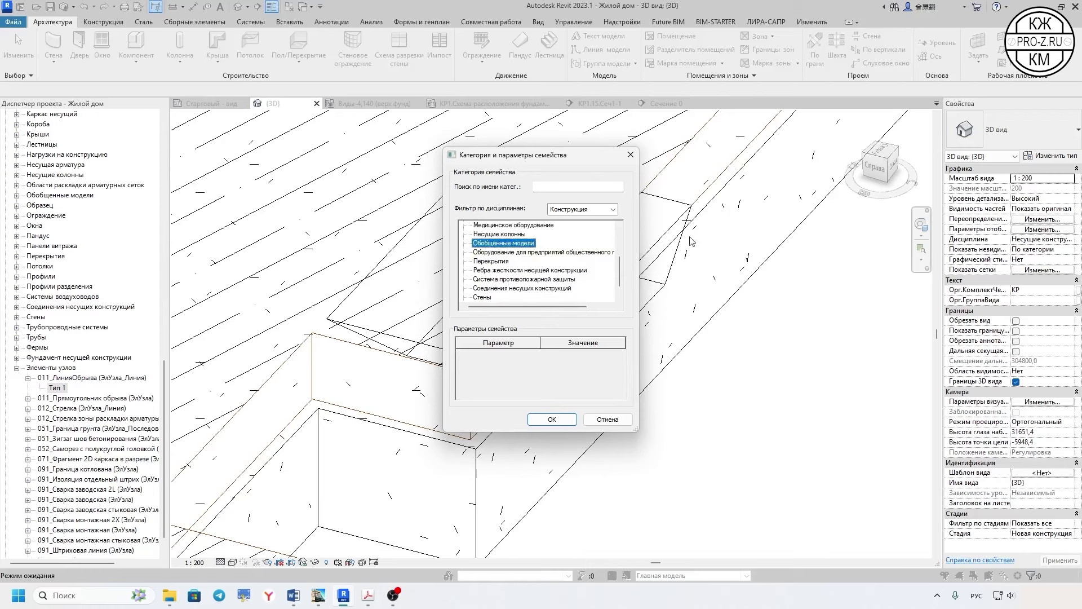
left_click(551, 423)
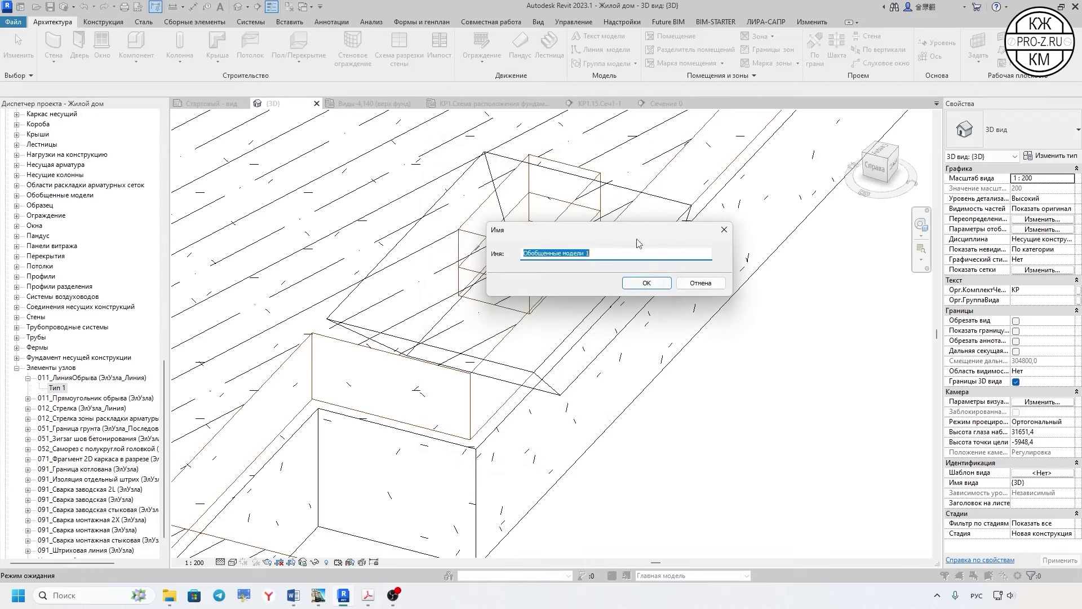
left_click(646, 290)
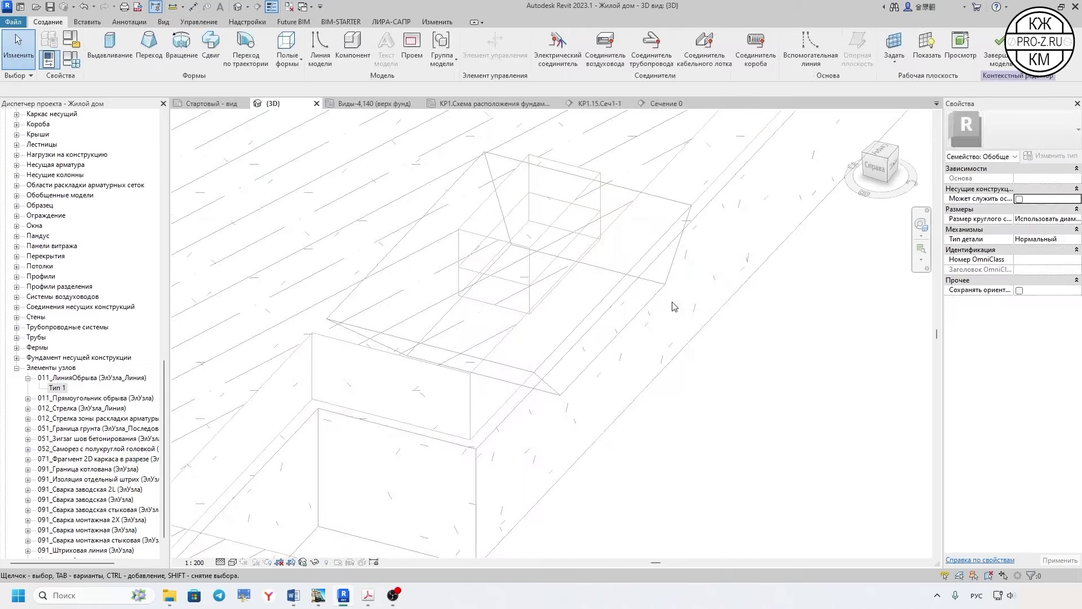
- Set the foundation's pit-bottom face as the work plane and begin an extrusion sketch
left_click(897, 45)
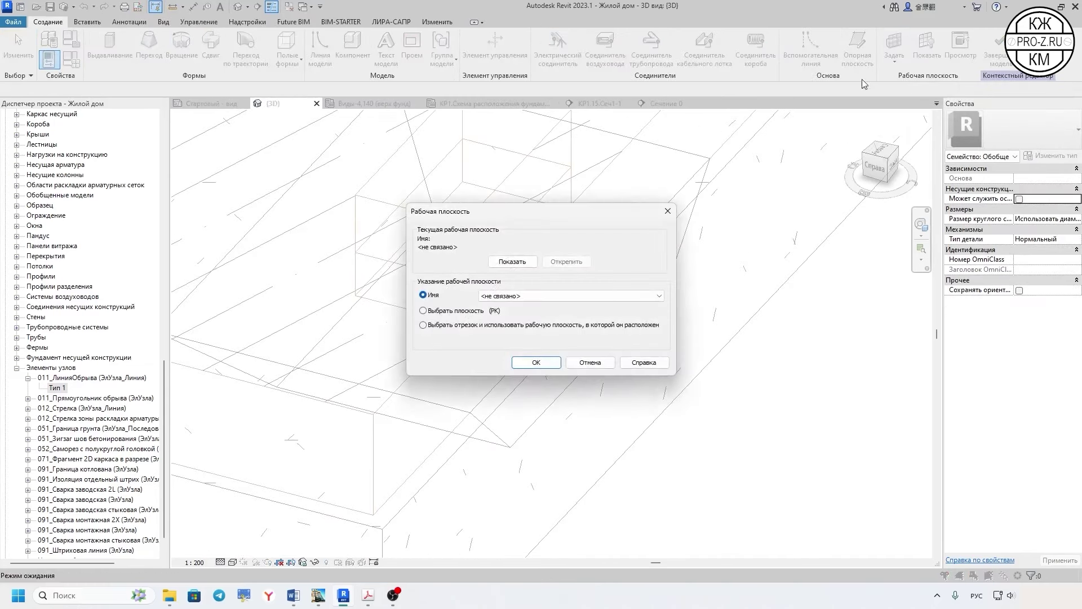
left_click(536, 364)
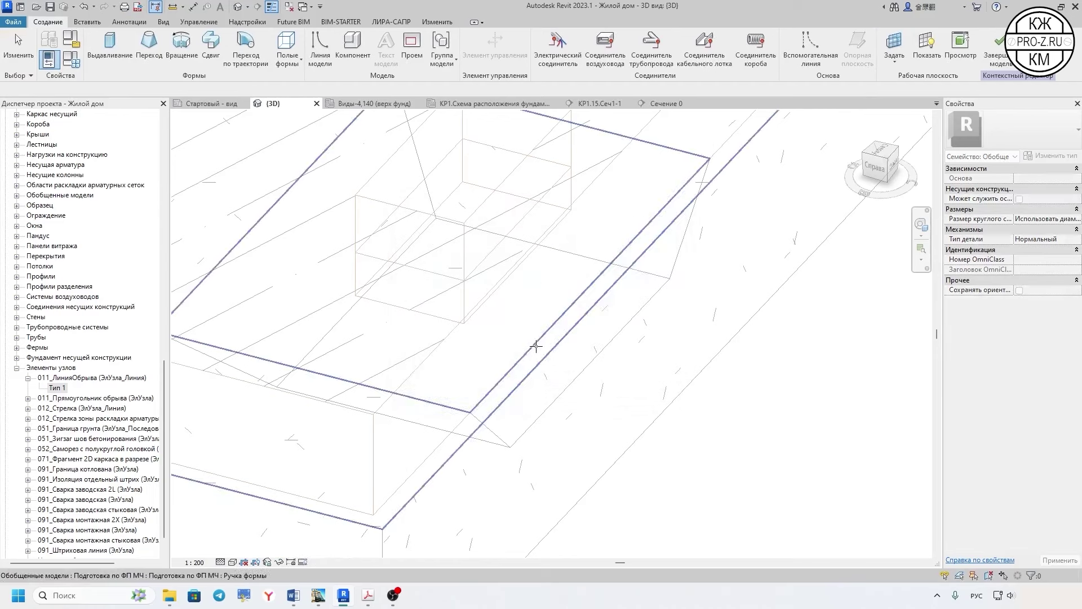
left_click(497, 433)
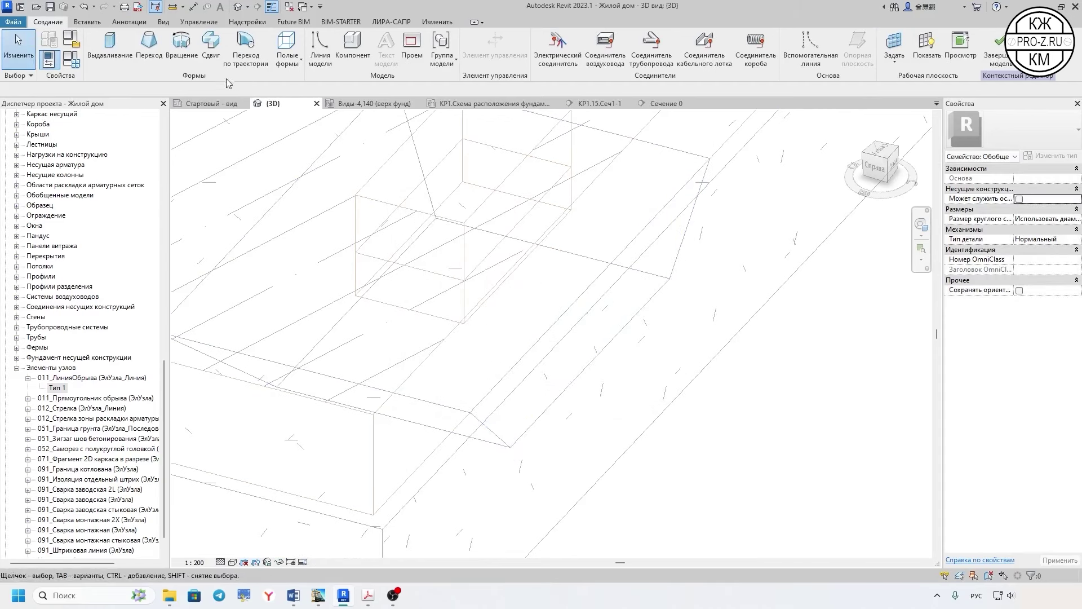
left_click(117, 46)
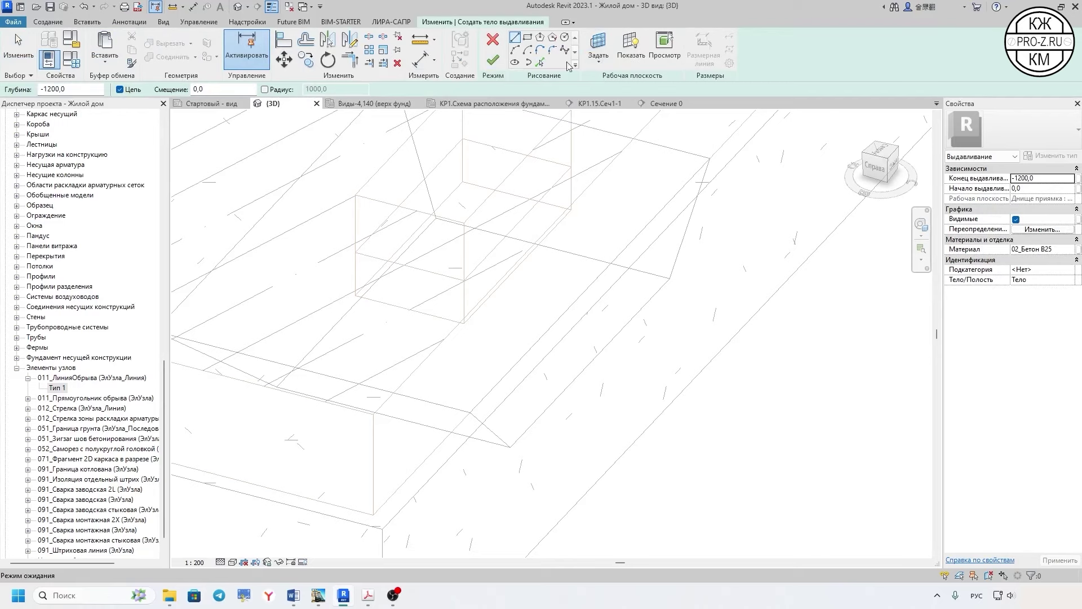
- Sketch a closed contour along the pit's sloped edge, including a 1260 segment
scroll(525, 361, "up", 1)
scroll(525, 428, "up", 2)
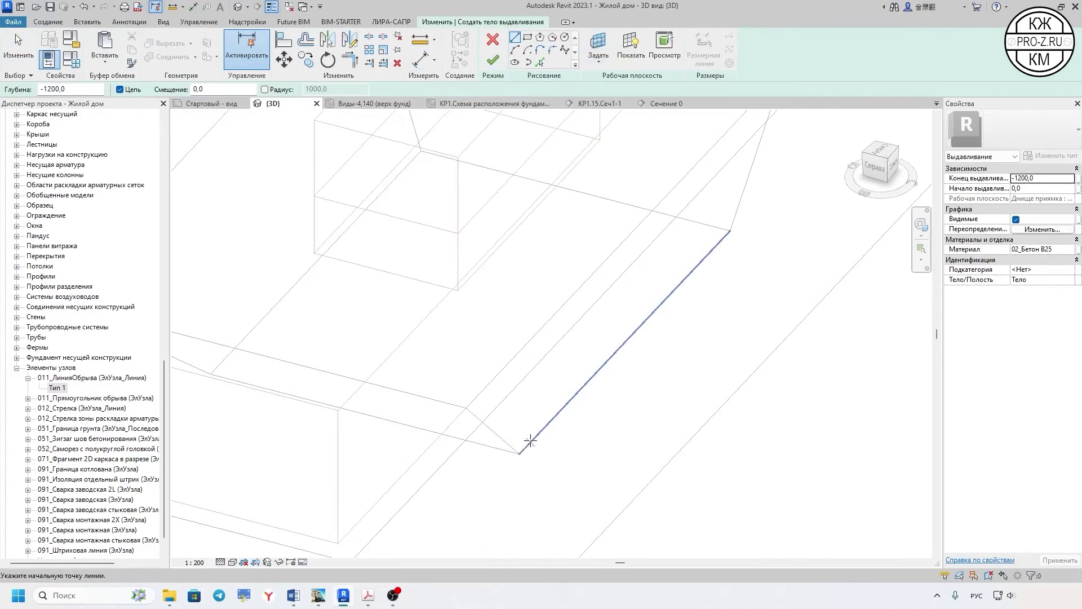
left_click(517, 453)
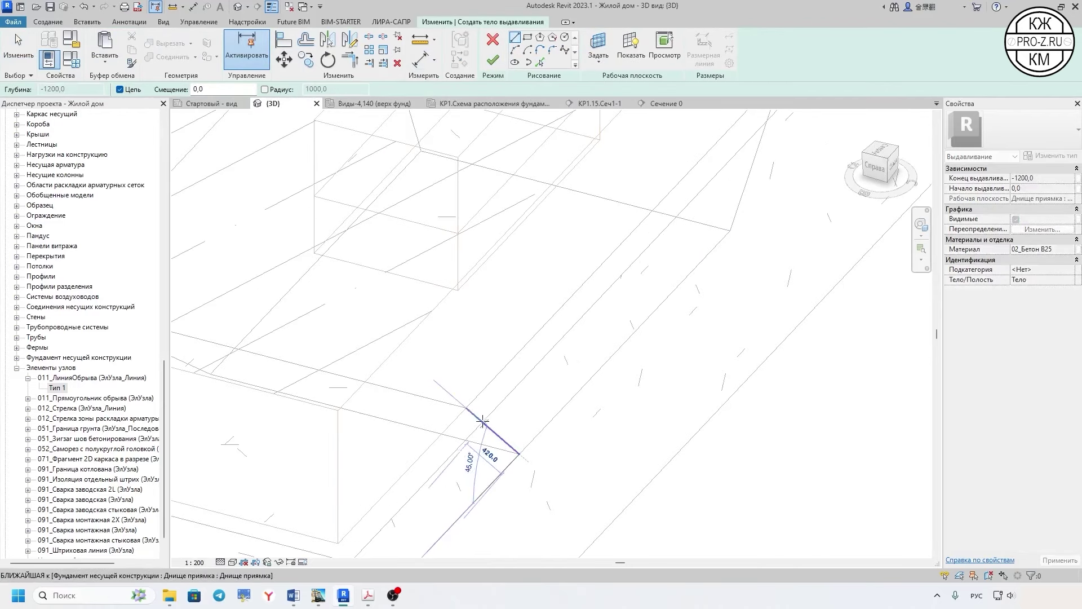
left_click(465, 408)
scroll(632, 225, "up", 1)
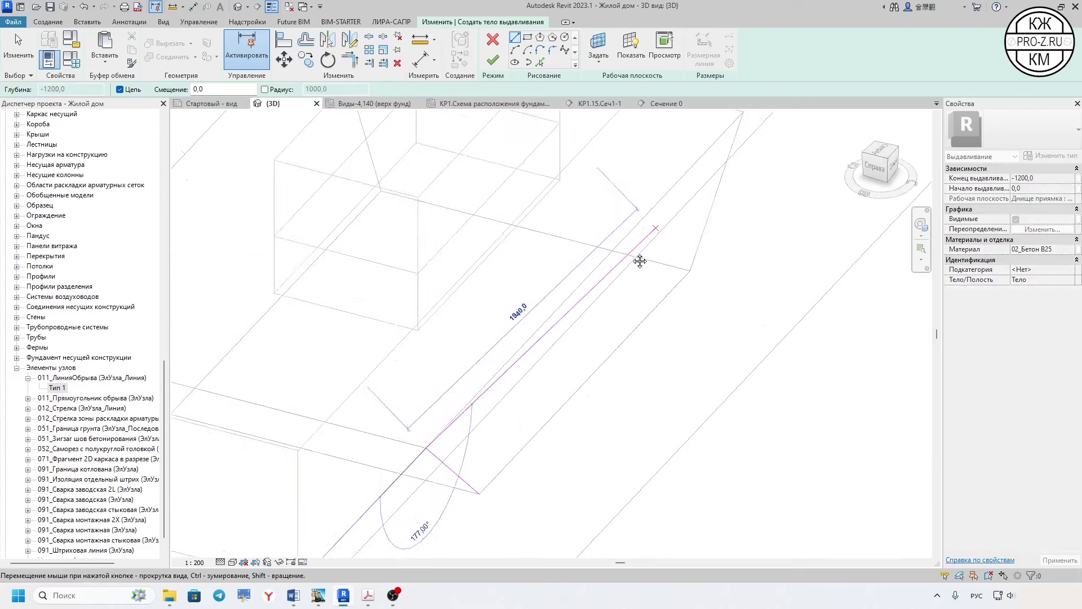
scroll(640, 258, "up", 1)
left_click(678, 185)
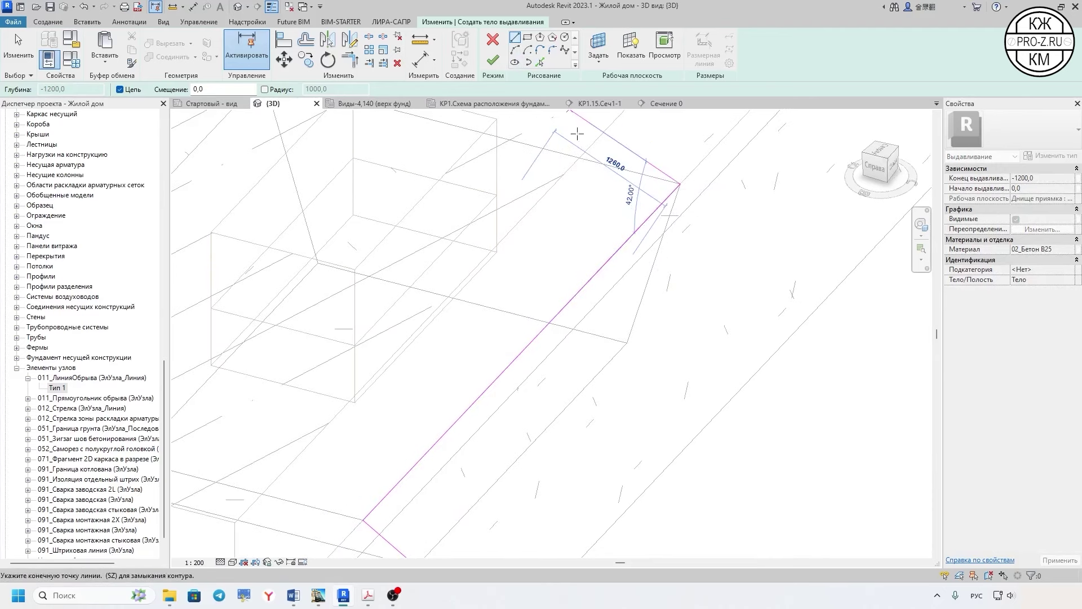
left_click(626, 342)
scroll(589, 352, "up", 1)
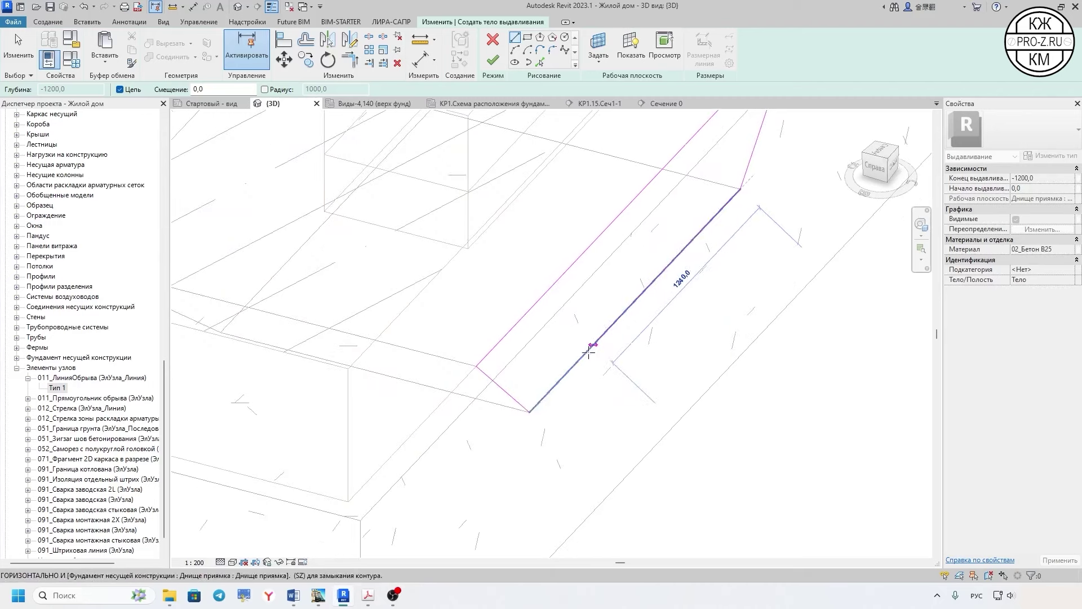
left_click(530, 412)
left_click(530, 412)
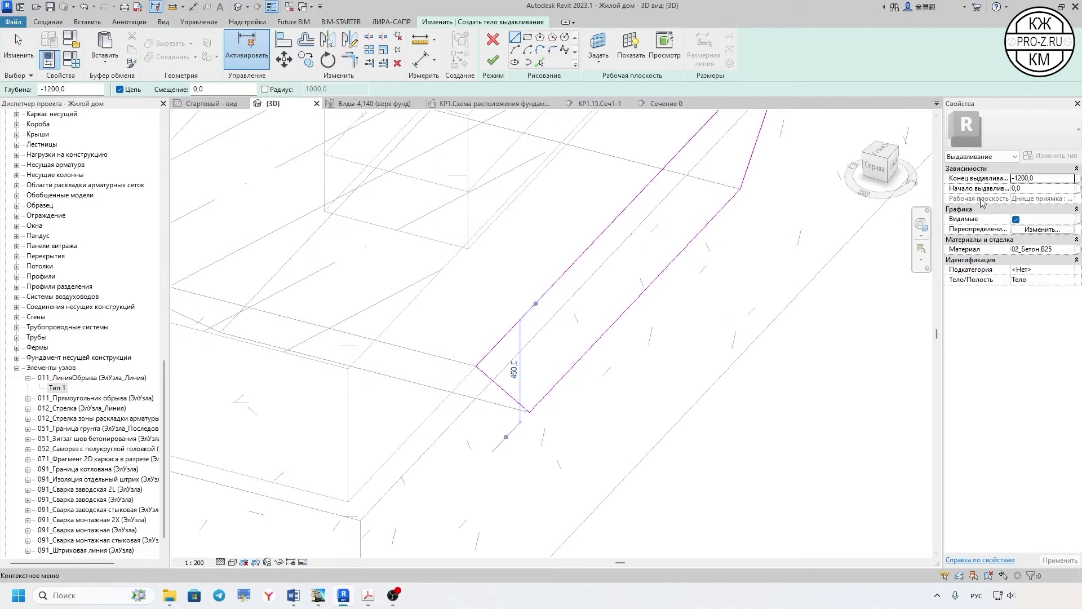
- Set the extrusion end to 100 and finish the sketch
left_click(1027, 178)
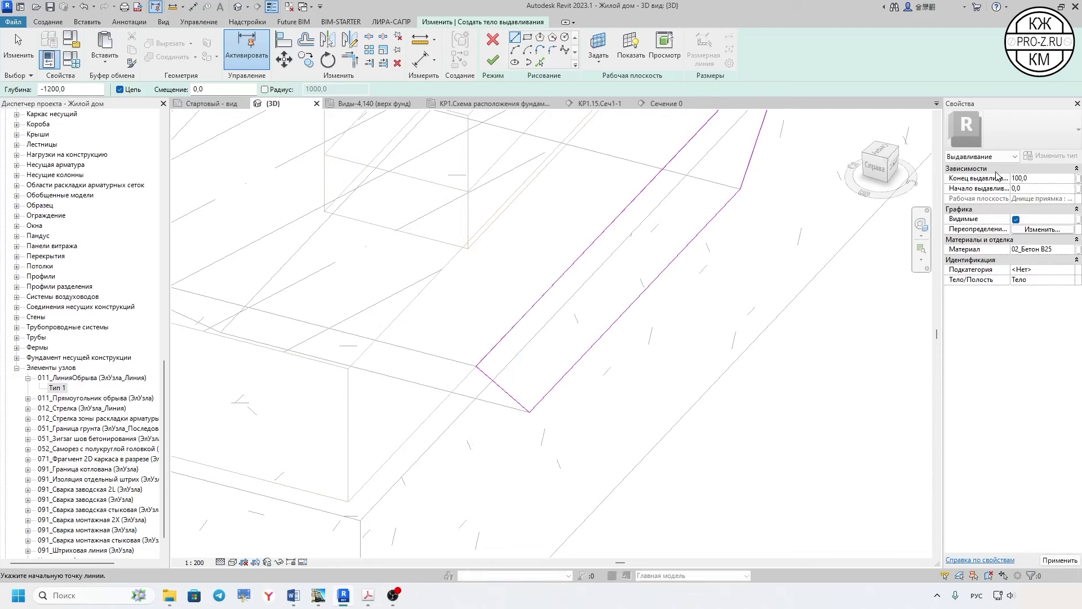
key("Escape")
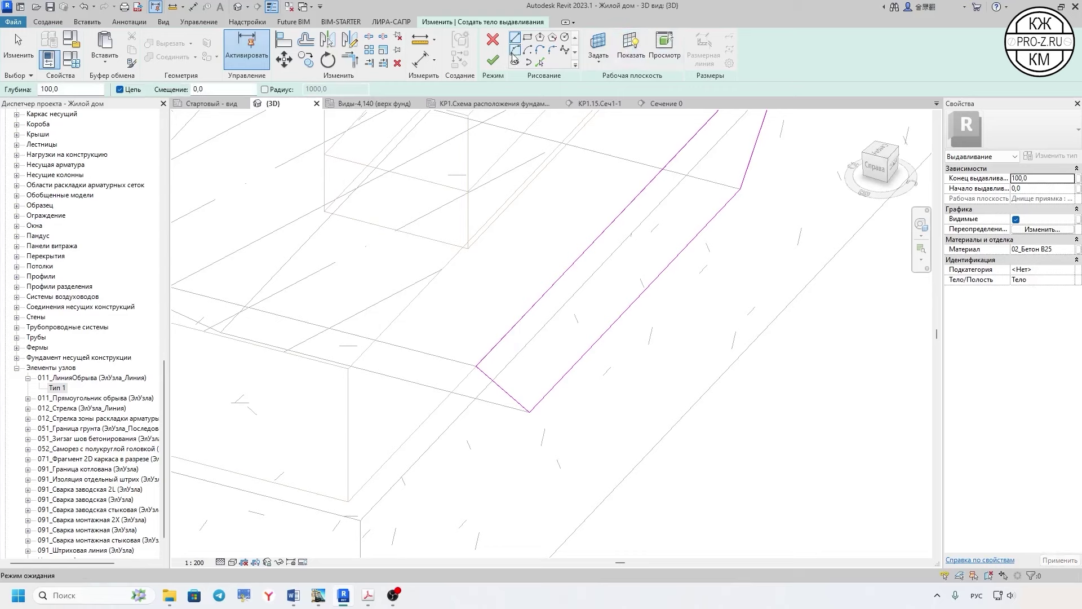
left_click(493, 60)
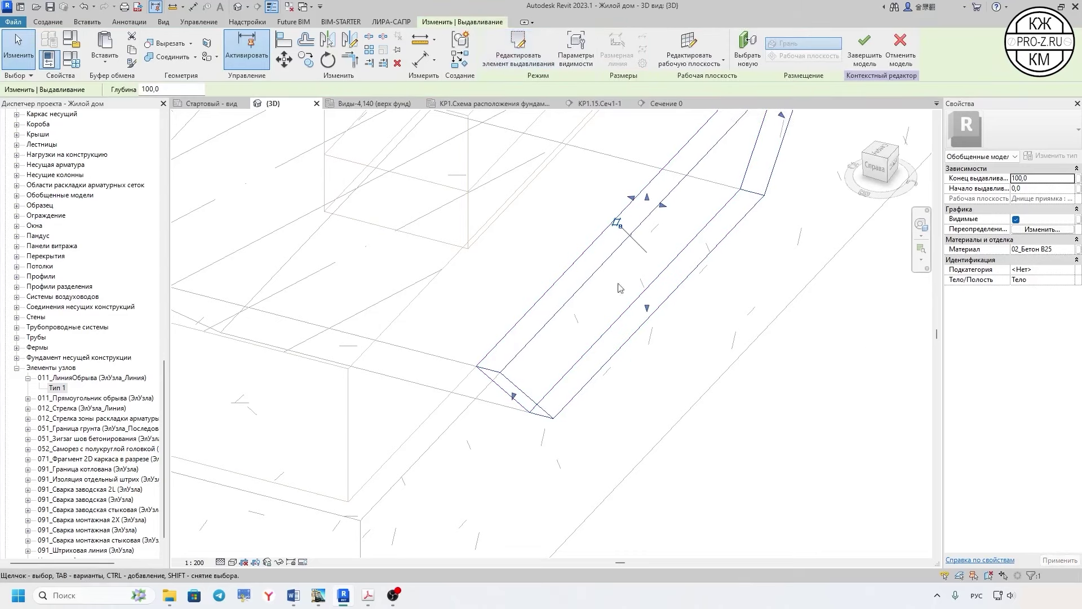
- Finish the in-place pit extrusion model and inspect it by selecting it
left_click(866, 45)
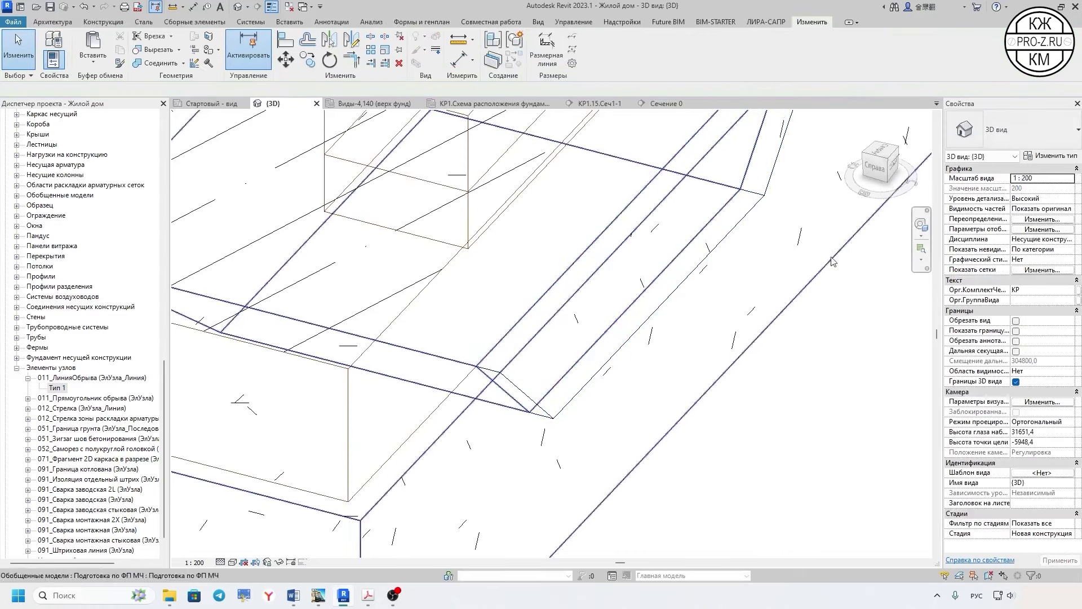
scroll(739, 291, "down", 2)
scroll(739, 291, "down", 2)
left_click(739, 291)
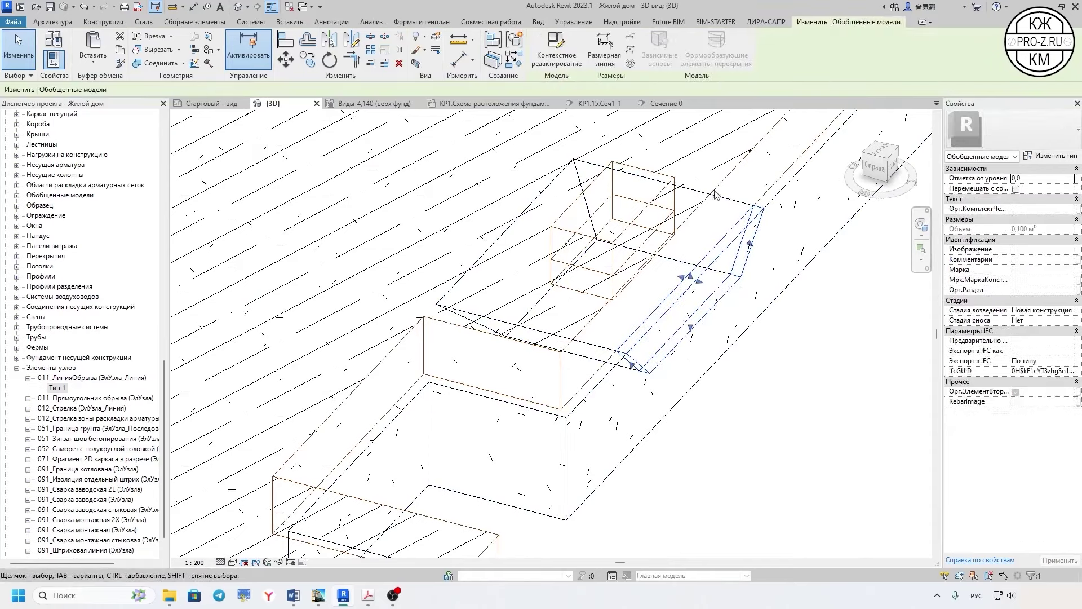
left_click(771, 337)
scroll(784, 344, "down", 2)
scroll(784, 344, "up", 2)
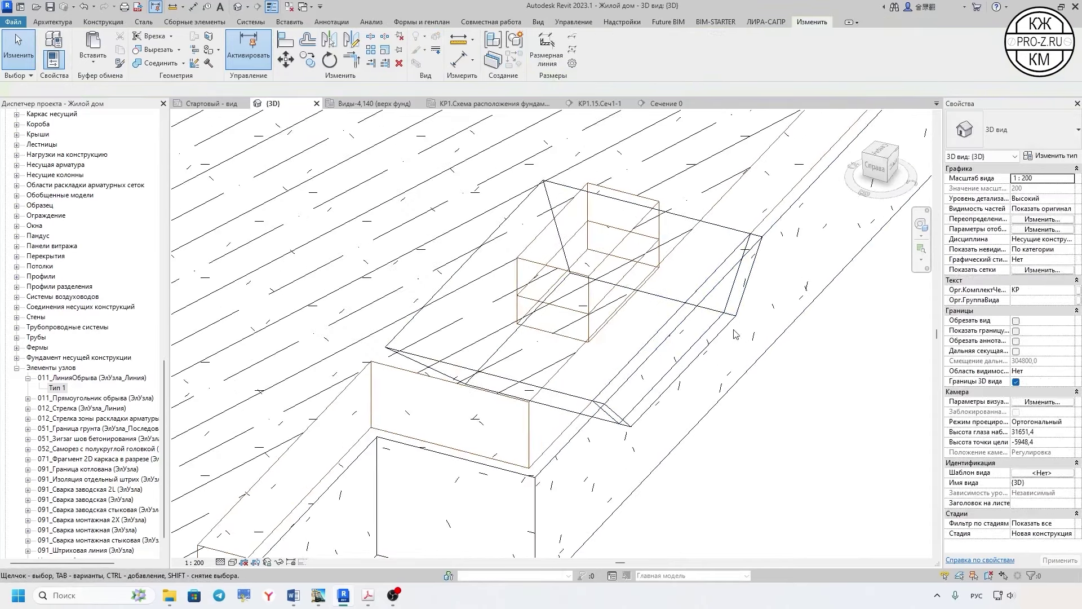
scroll(789, 324, "up", 2)
left_click(737, 295)
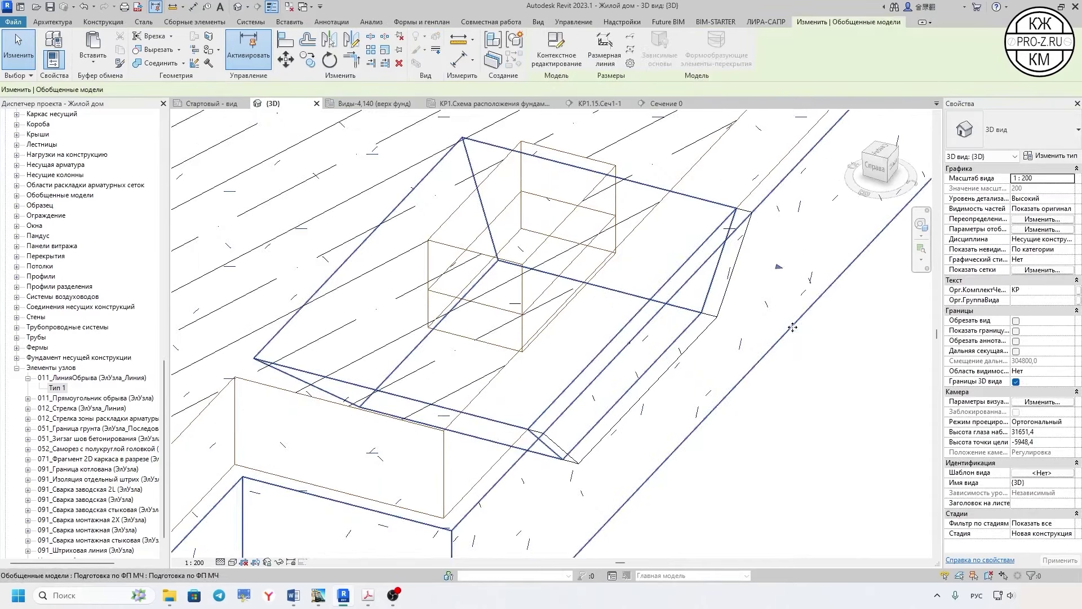
left_click(817, 333)
- Cut the pit extrusion out of the concrete preparation generic model and check the result
left_click(157, 51)
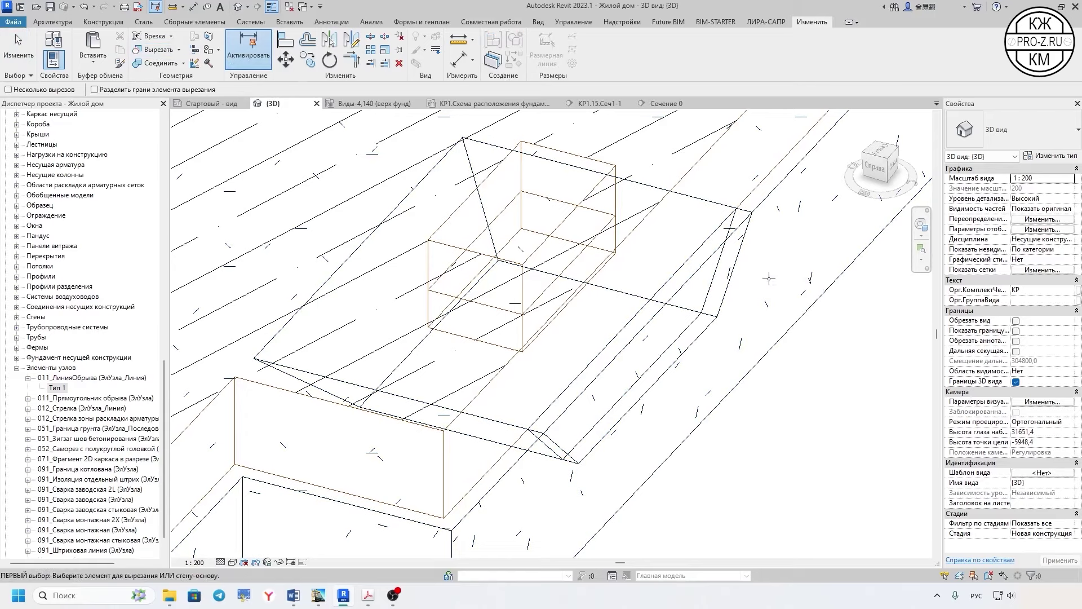
left_click(810, 306)
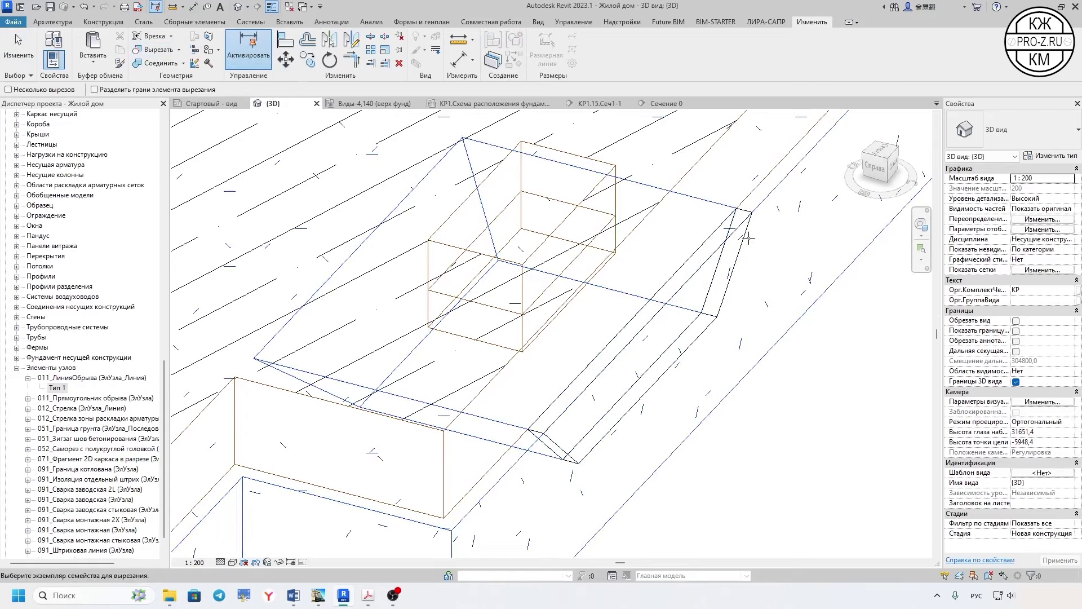
left_click(740, 255)
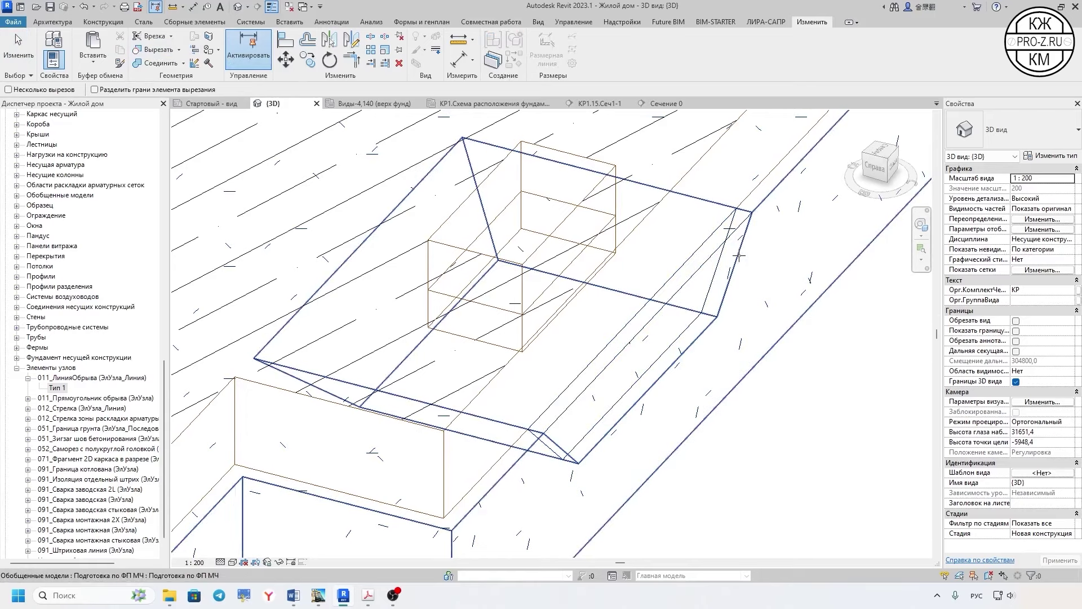
key("Escape")
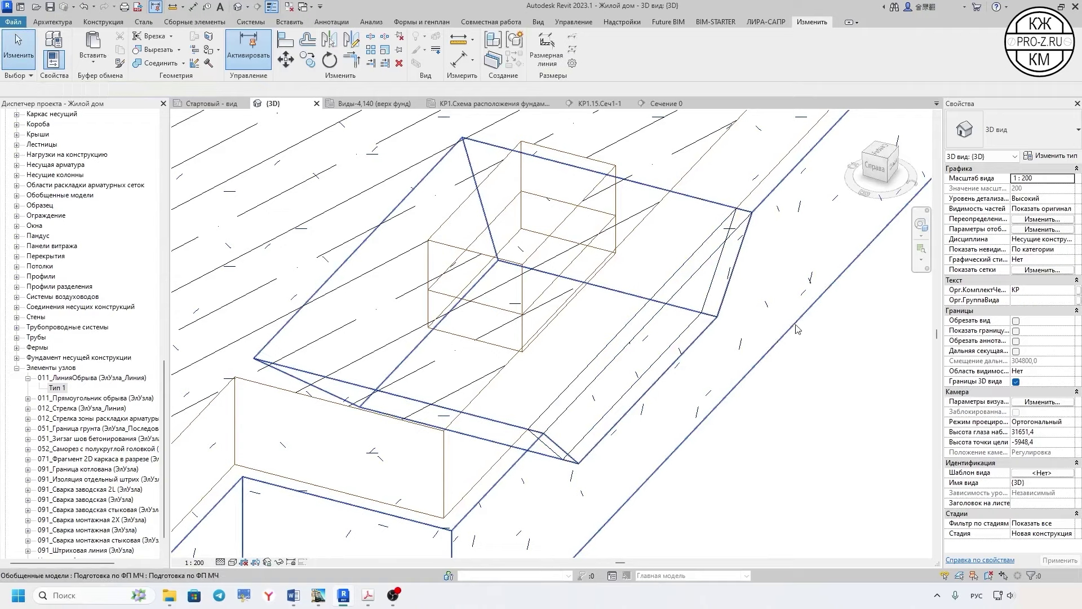
left_click(778, 344)
scroll(773, 348, "down", 5)
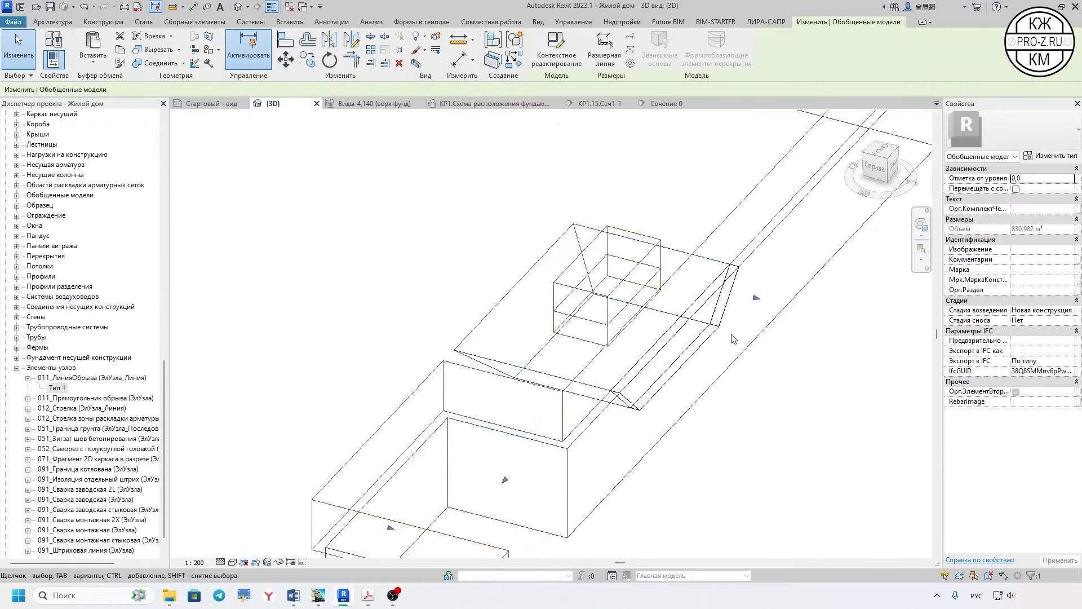
key("Escape")
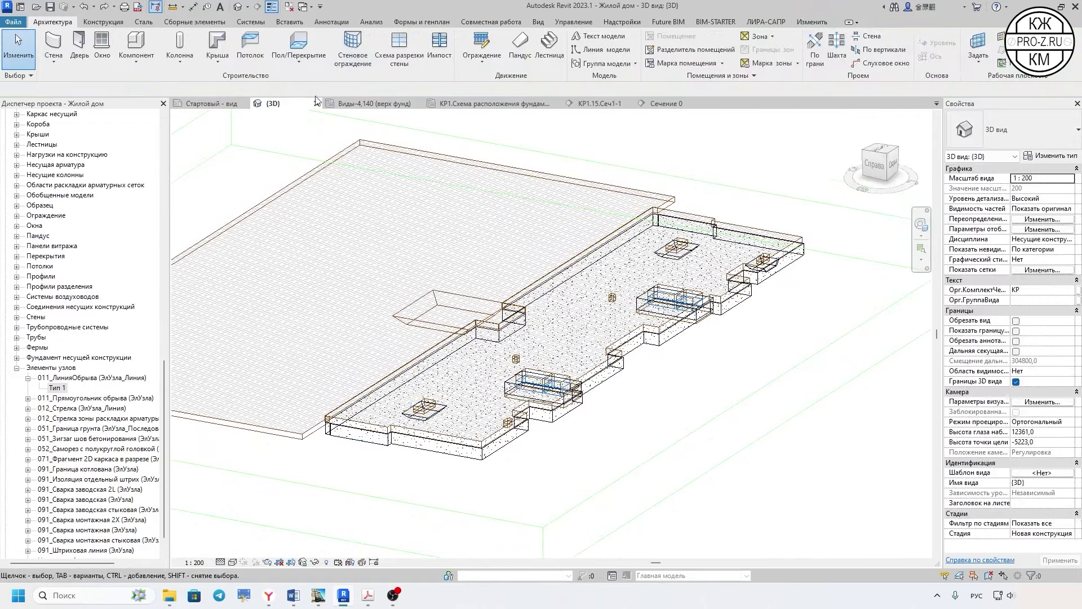
- Start a Подготовка 140мм roof by face and pick the four sloped pit faces and pit bottom
left_click(214, 66)
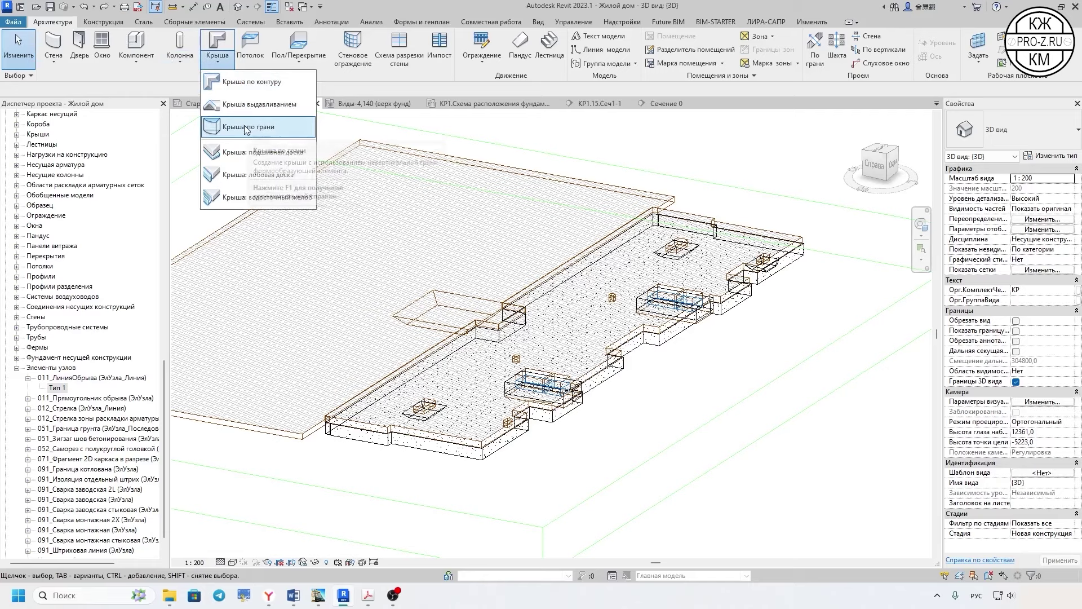
left_click(243, 132)
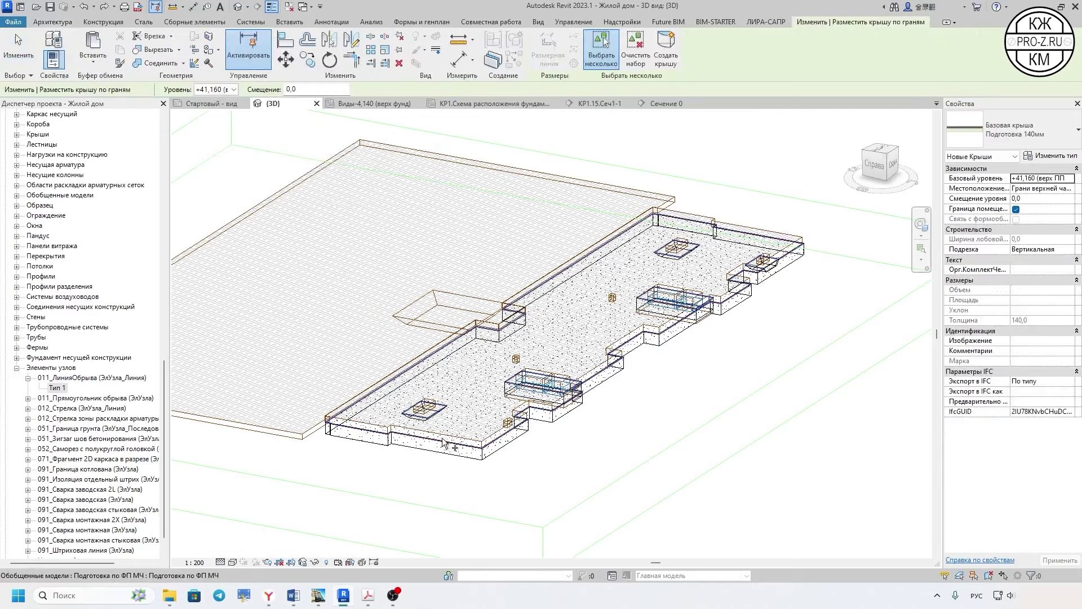
scroll(395, 422, "up", 5)
mouse_move(394, 423)
middle_mouse_down()
mouse_move(517, 391)
mouse_move(524, 305)
middle_mouse_up()
scroll(524, 305, "up", 3)
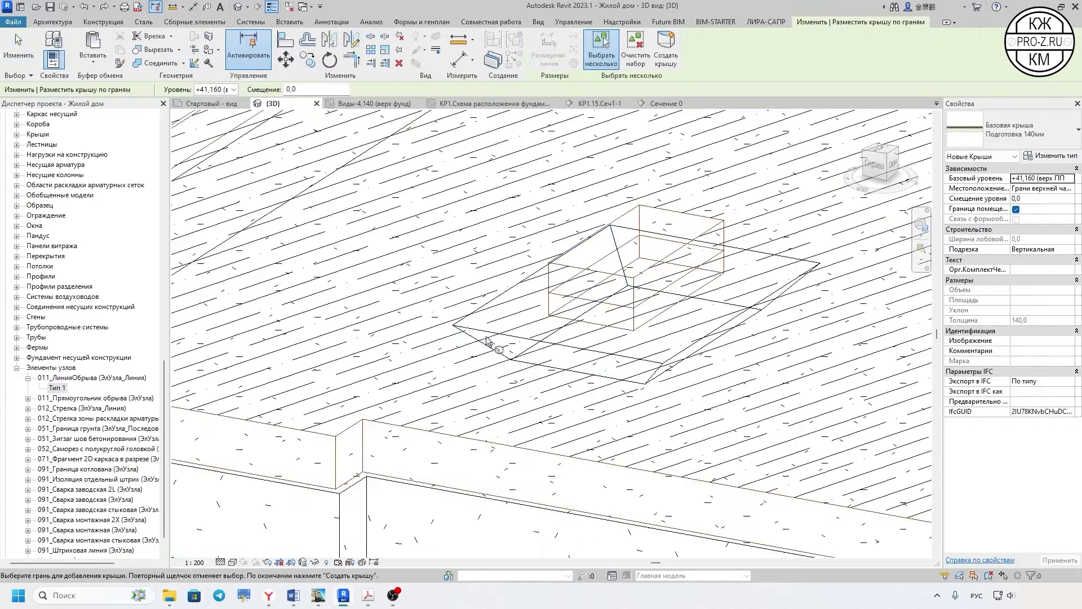
left_click(480, 345)
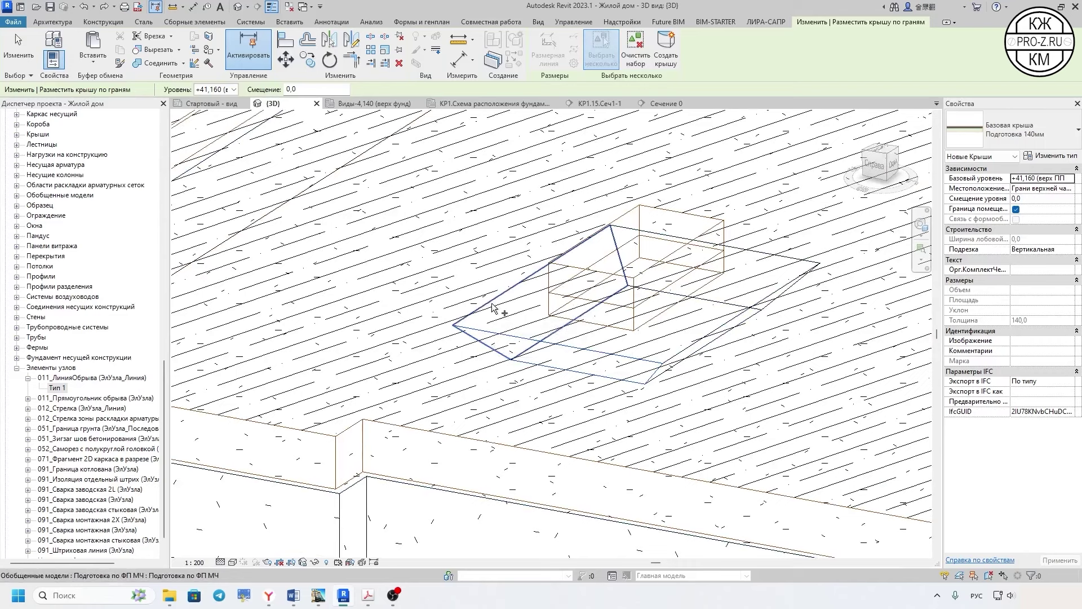
left_click(495, 307)
left_click(769, 258)
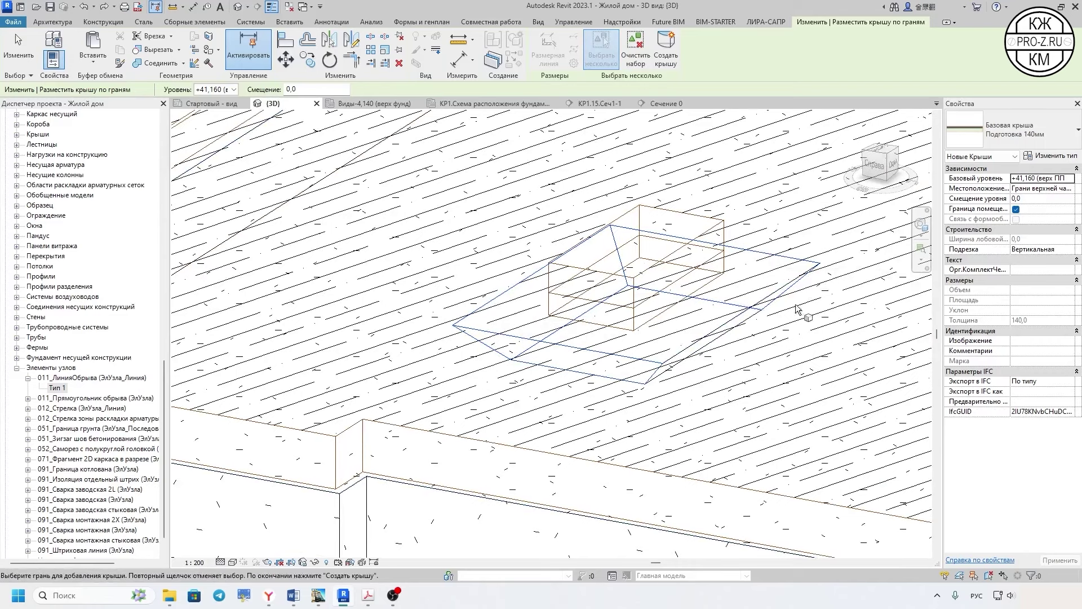
left_click(753, 320)
left_click(561, 332)
- Orbit to the slab's top face and create the 140 mm preparation roof on the picked faces
scroll(593, 393, "down", 5)
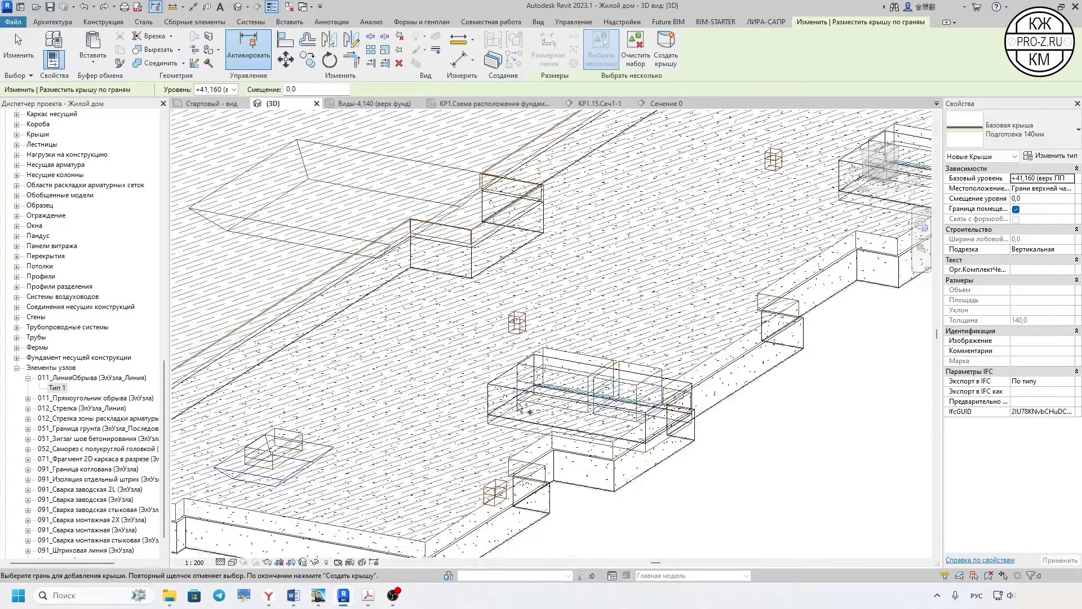
scroll(553, 361, "up", 3)
scroll(517, 334, "up", 2)
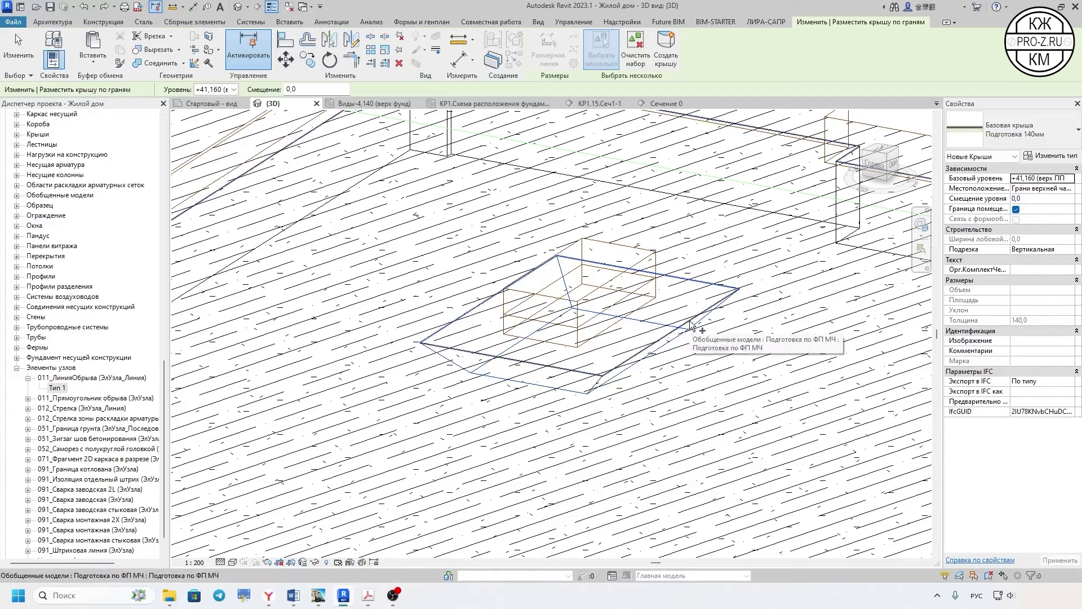
mouse_move(677, 314)
middle_mouse_down("shift")
mouse_move(647, 369)
mouse_move(524, 360)
mouse_move(375, 256)
middle_mouse_up("shift")
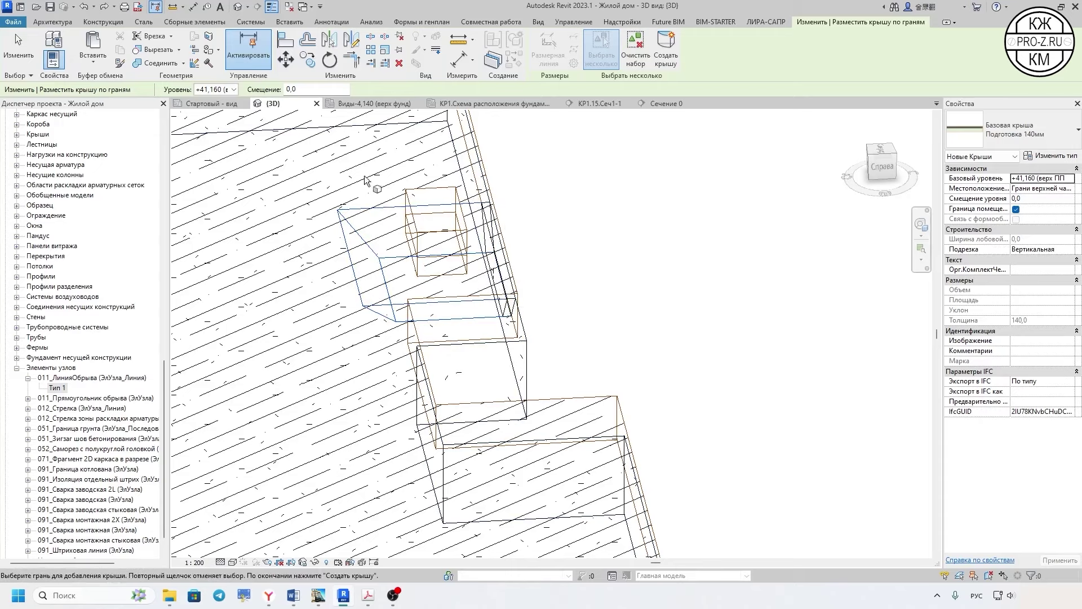
middle_click_drag(508, 282, 492, 212, "shift")
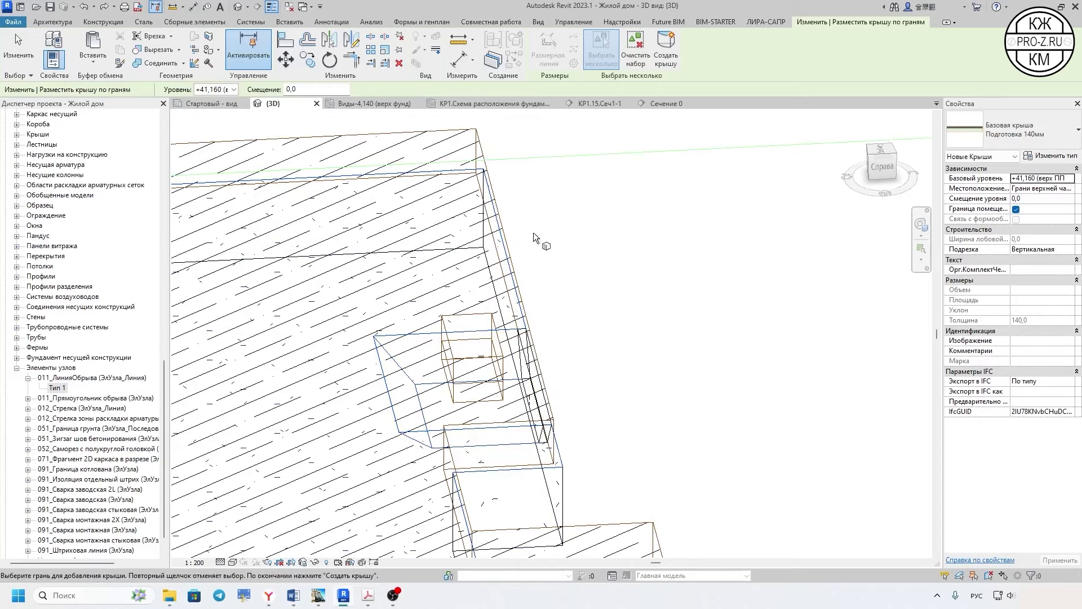
scroll(534, 232, "down", 3)
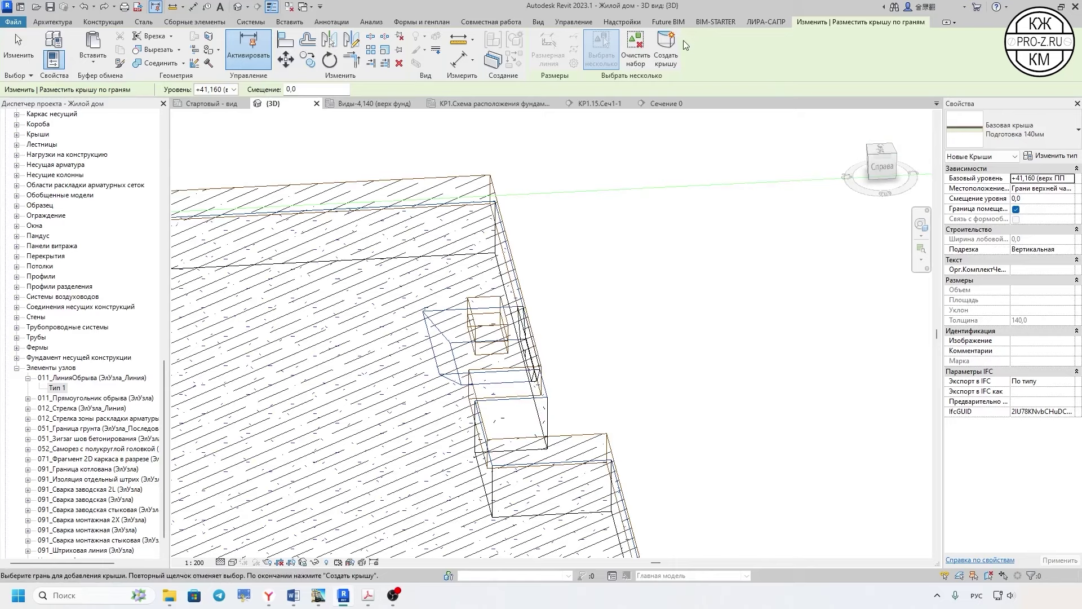
left_click(667, 48)
scroll(574, 326, "down", 5)
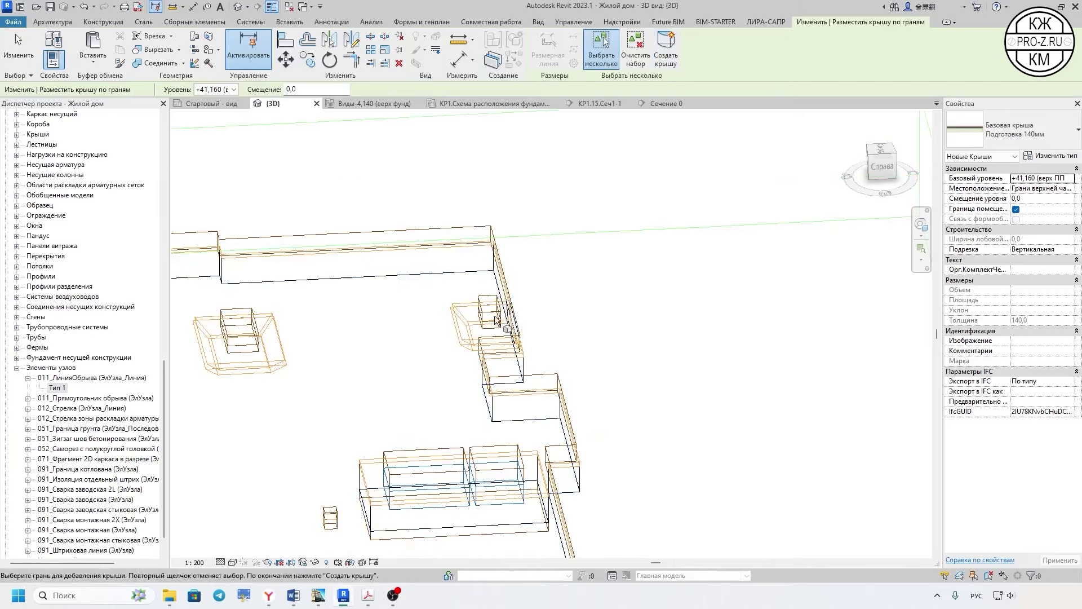
scroll(615, 373, "up", 5)
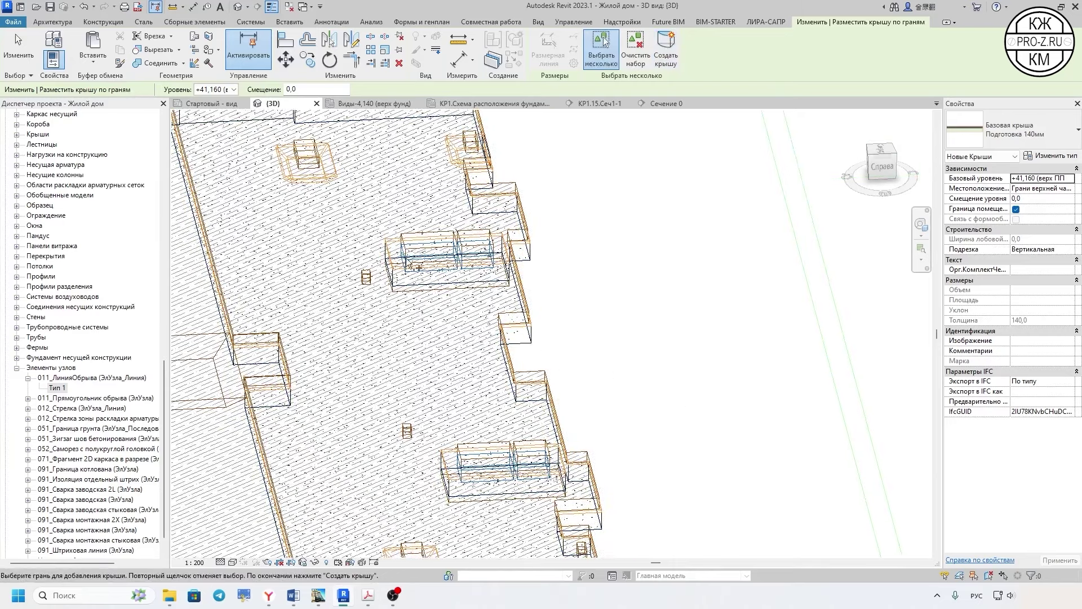
mouse_move(587, 441)
middle_mouse_down("shift")
mouse_move(624, 474)
mouse_move(544, 399)
mouse_move(531, 404)
middle_mouse_up("shift")
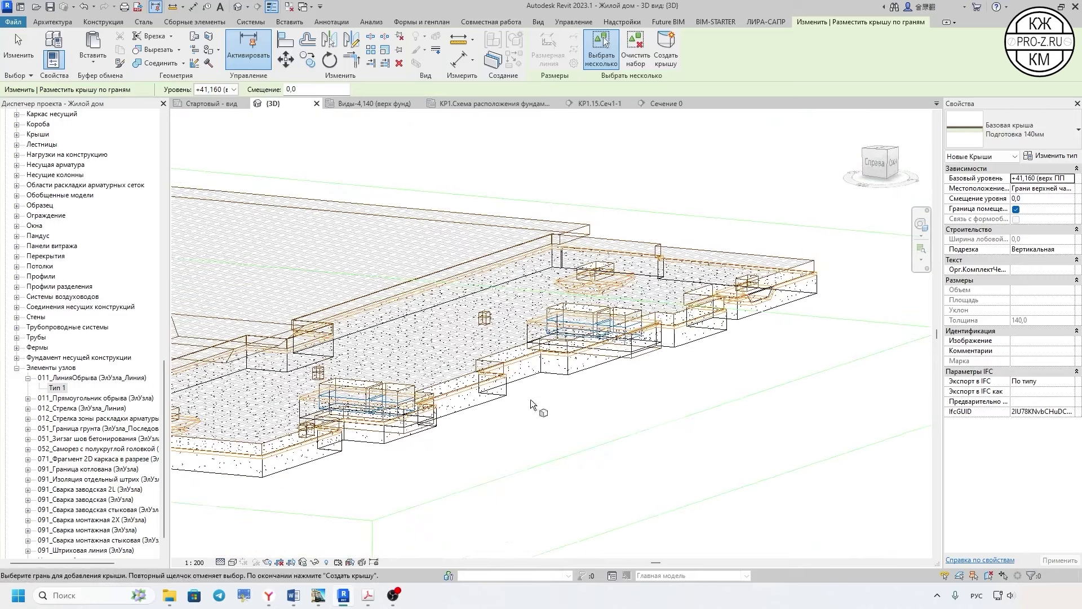
left_click(233, 562)
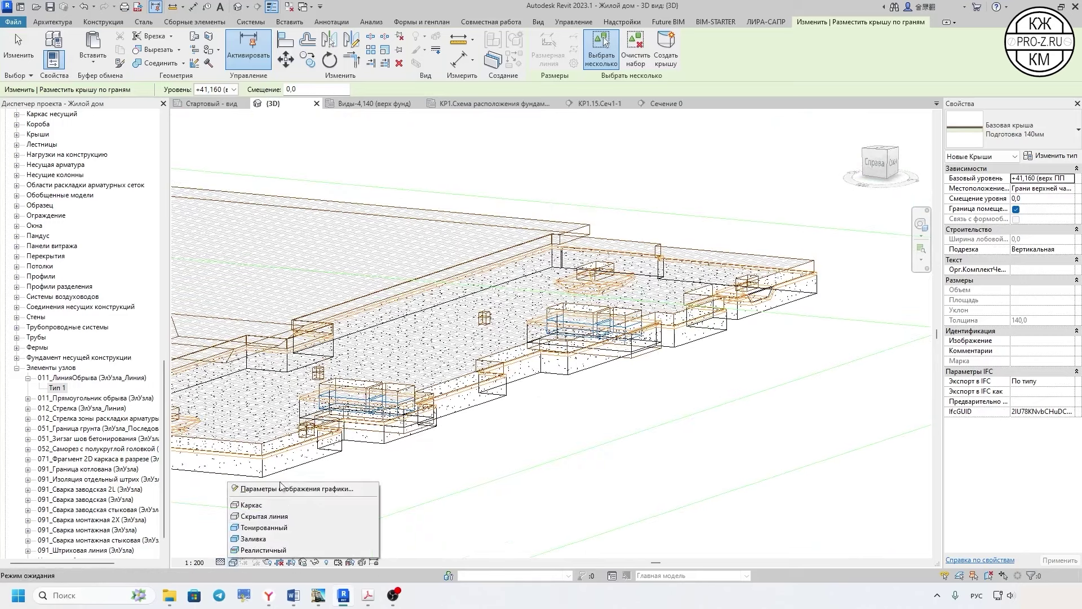
left_click(259, 528)
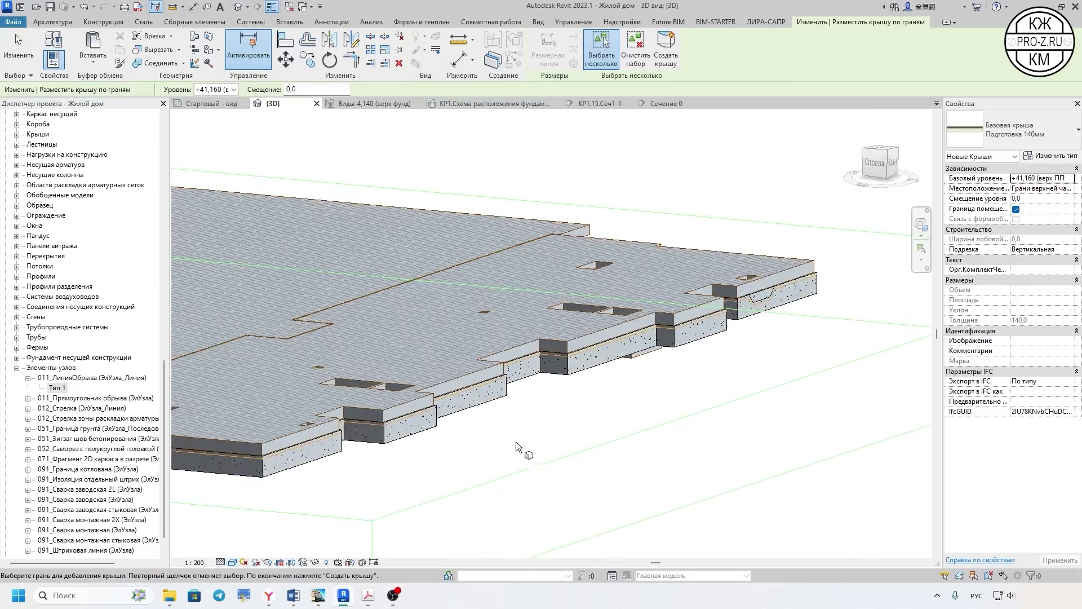
scroll(451, 471, "up", 2)
scroll(422, 461, "up", 3)
scroll(422, 461, "up", 1)
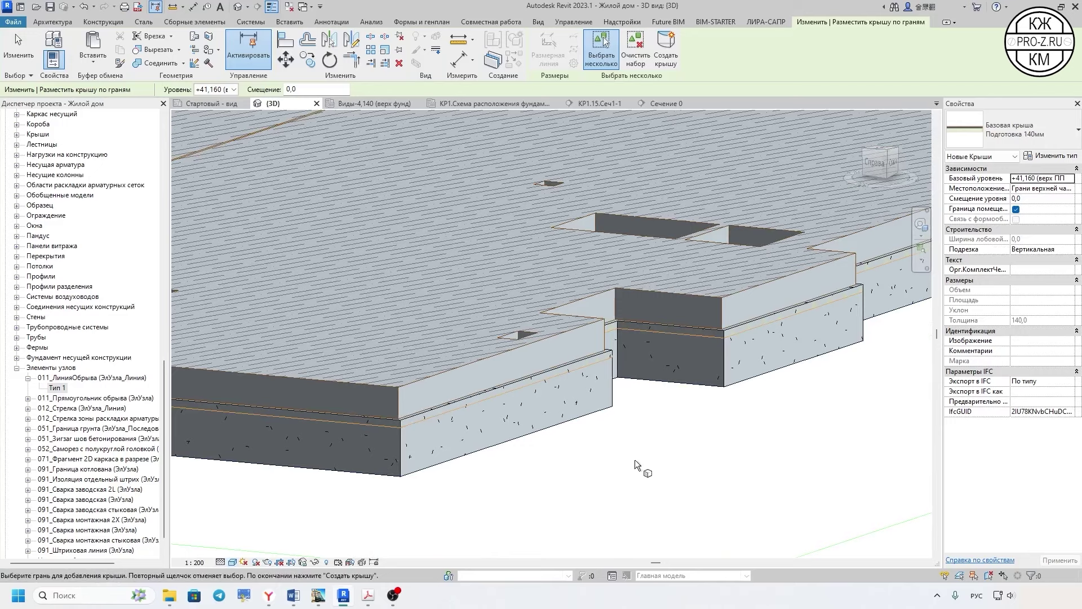
key("Escape")
left_click(603, 415)
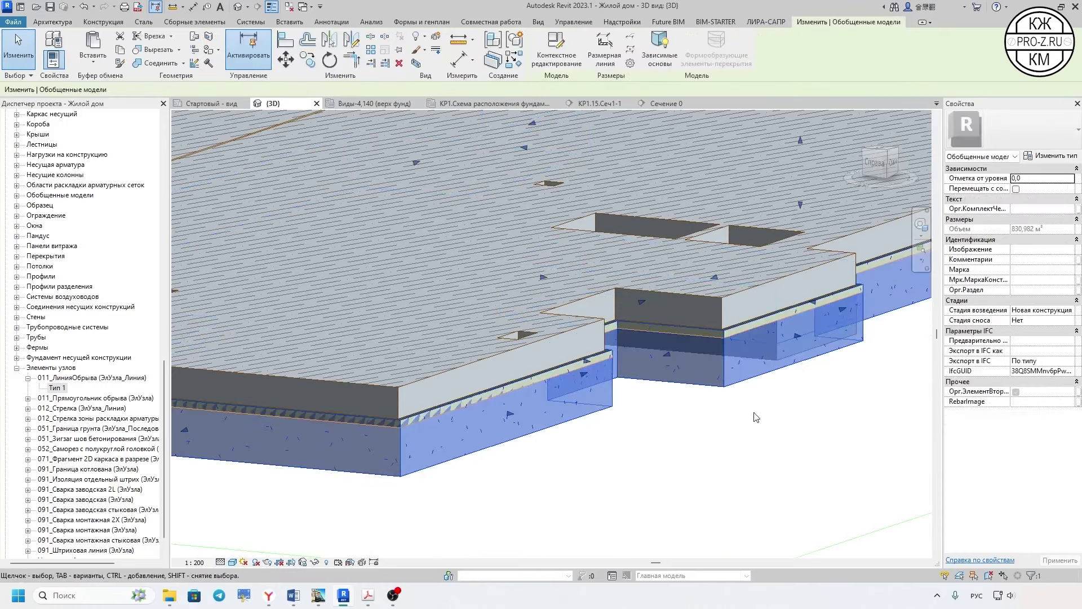
middle_click_drag(890, 412, 553, 492)
left_click(565, 497)
scroll(564, 479, "up", 1)
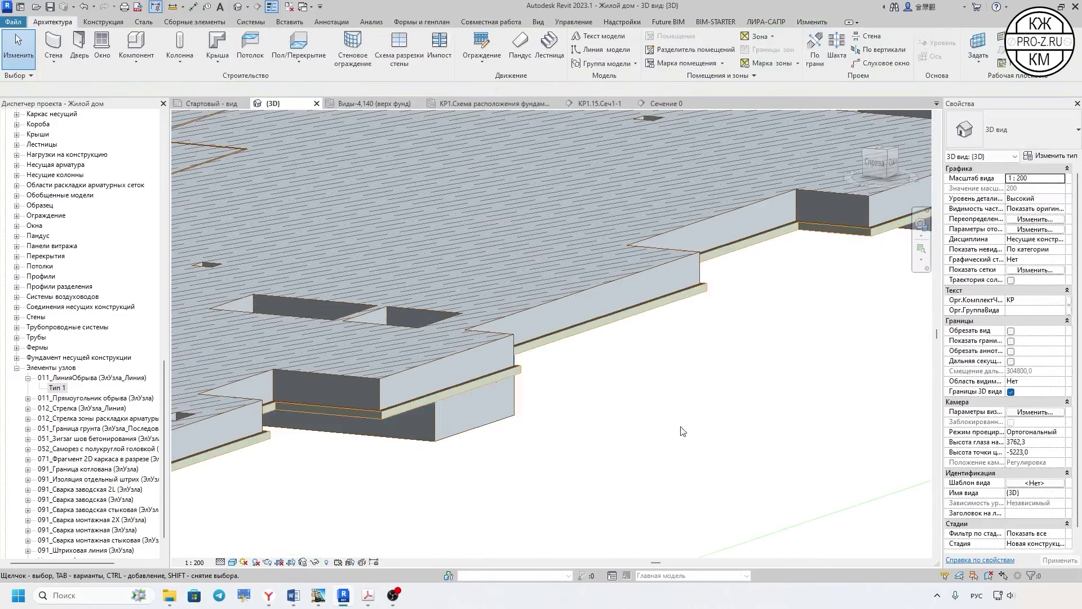
scroll(558, 451, "up", 2)
scroll(553, 428, "up", 2)
scroll(546, 407, "up", 2)
scroll(546, 407, "down", 3)
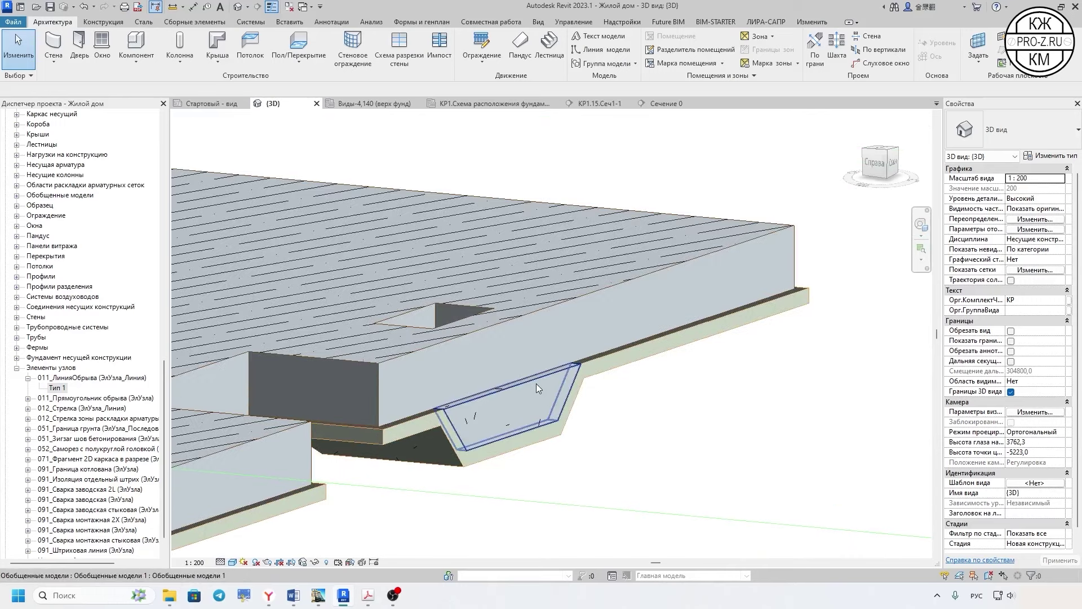
left_click(536, 382)
left_click(545, 464)
mouse_move(546, 464)
middle_mouse_down("shift")
mouse_move(517, 459)
mouse_move(560, 447)
mouse_move(361, 523)
mouse_move(438, 343)
mouse_move(527, 218)
mouse_move(648, 317)
mouse_move(483, 426)
mouse_move(493, 277)
mouse_move(471, 432)
mouse_move(392, 382)
mouse_move(613, 345)
mouse_move(569, 465)
mouse_move(681, 411)
middle_mouse_up("shift")
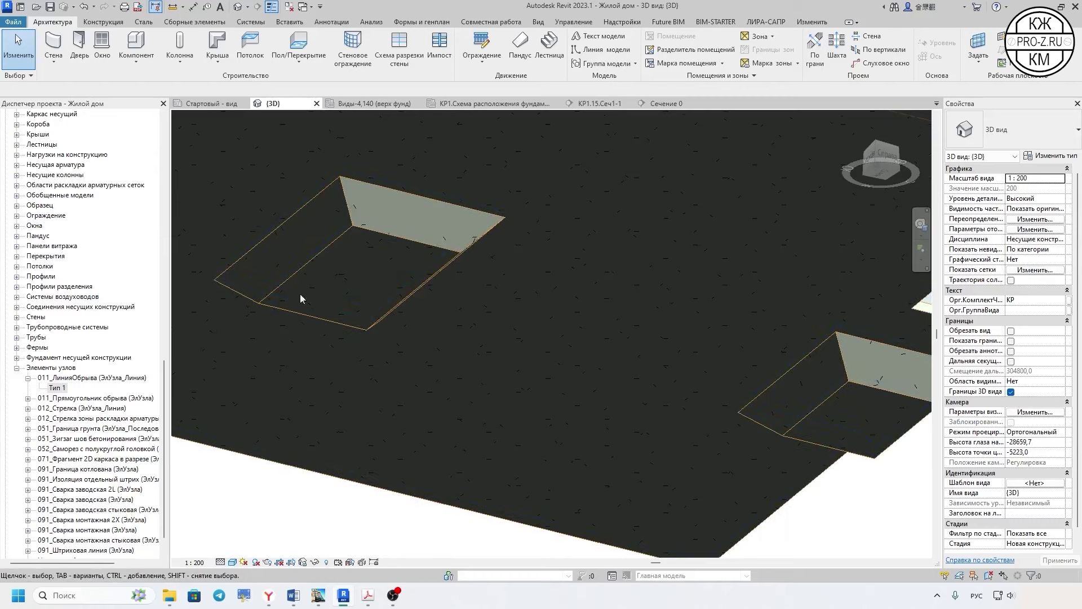
- Orbit and zoom to the slab step and select the Базовая крыша Подготовка 140мм roof
scroll(441, 260, "down", 5)
scroll(432, 350, "down", 3)
mouse_move(432, 350)
middle_mouse_down("shift")
mouse_move(508, 377)
mouse_move(526, 292)
mouse_move(679, 370)
middle_mouse_up("shift")
scroll(678, 369, "up", 3)
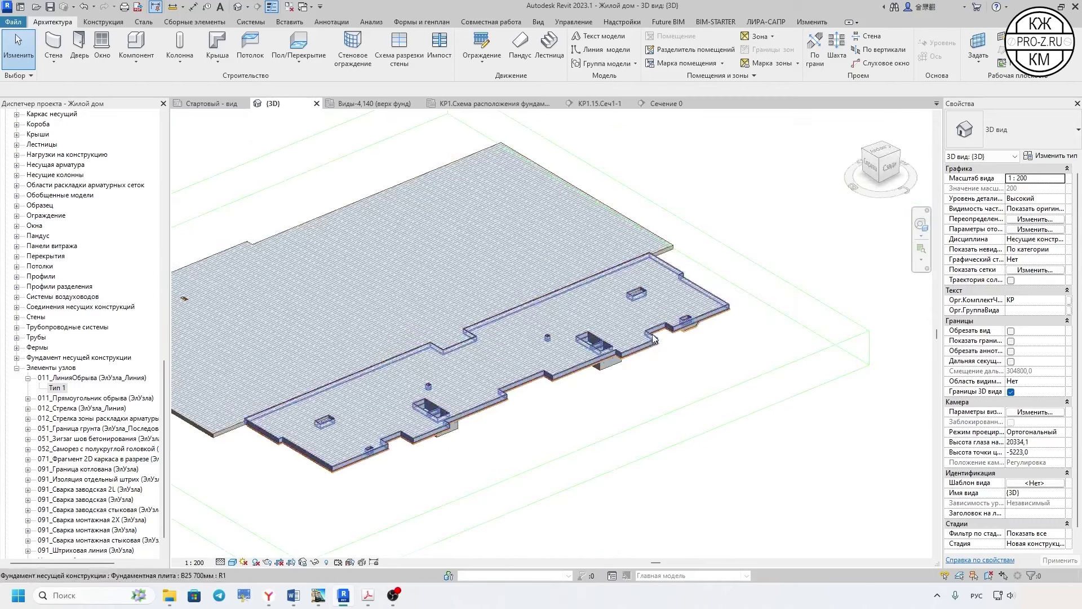
scroll(679, 369, "up", 3)
scroll(679, 370, "up", 1)
scroll(702, 383, "up", 1)
scroll(663, 344, "up", 1)
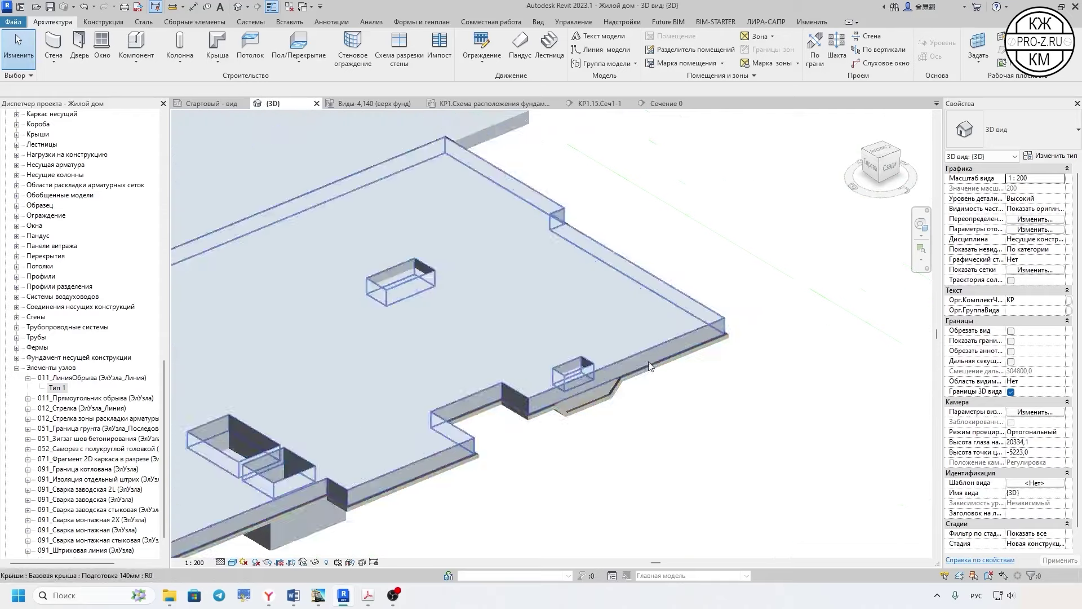
scroll(627, 379, "up", 1)
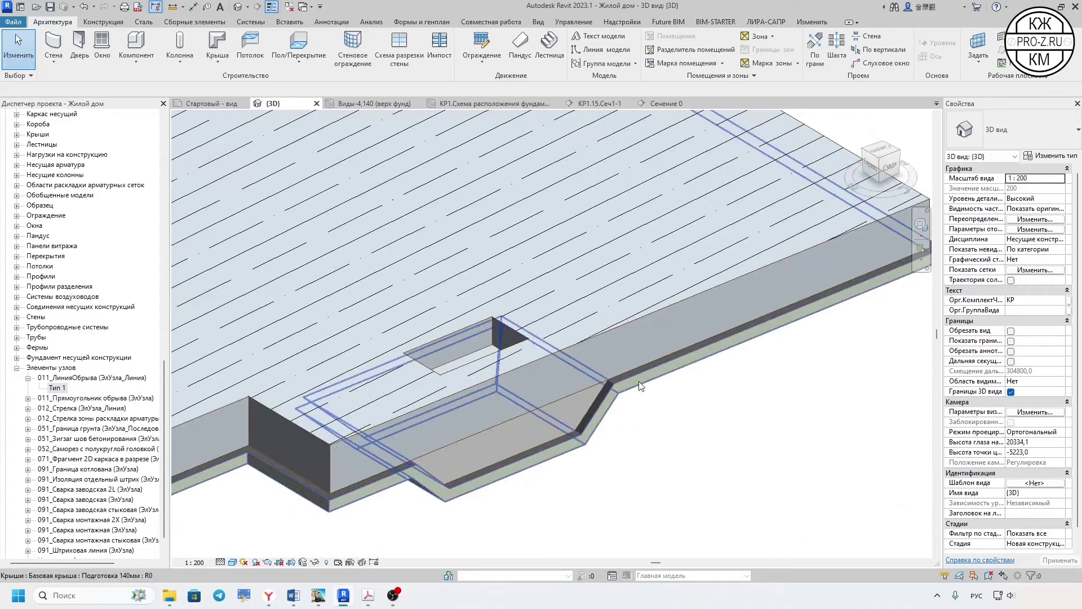
left_click(638, 381)
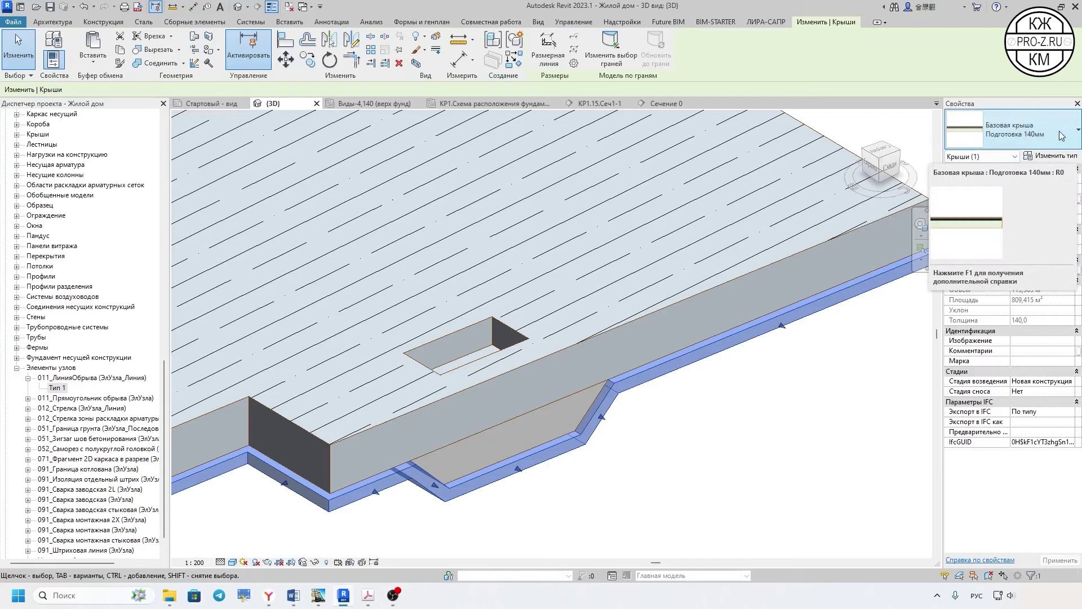
- In the roof type's layer structure, set the 100 mm concrete layer's material to 02_Бетон B7,5
left_click(1052, 155)
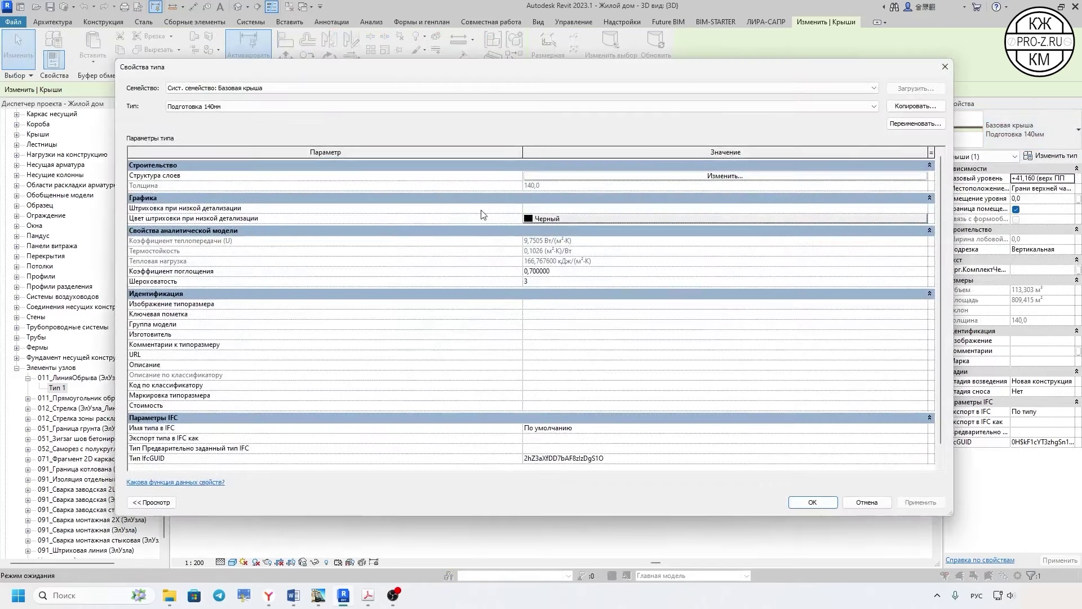
left_click(708, 177)
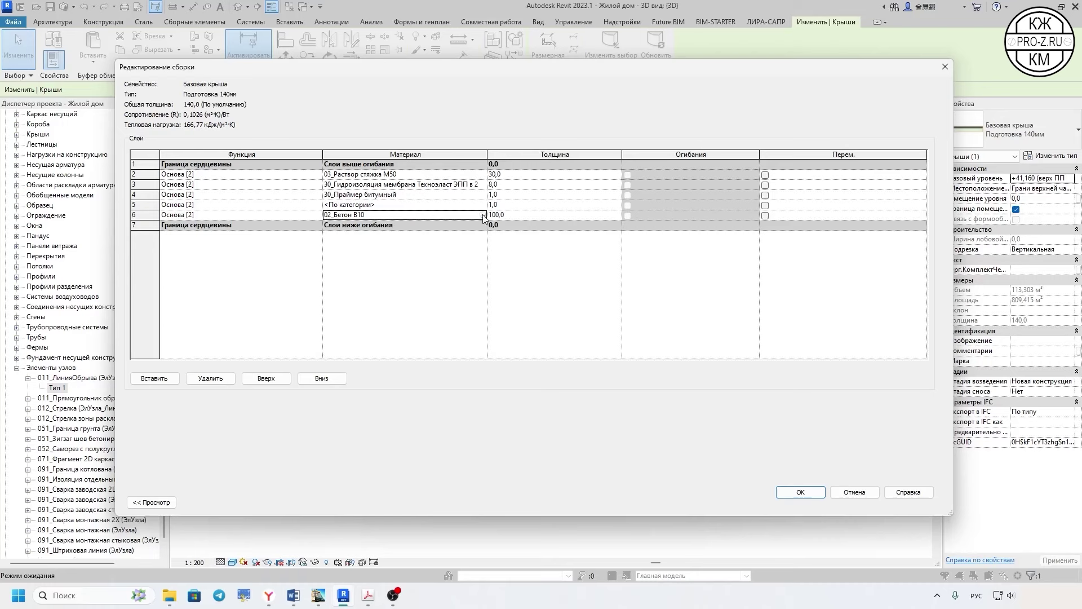
left_click(483, 216)
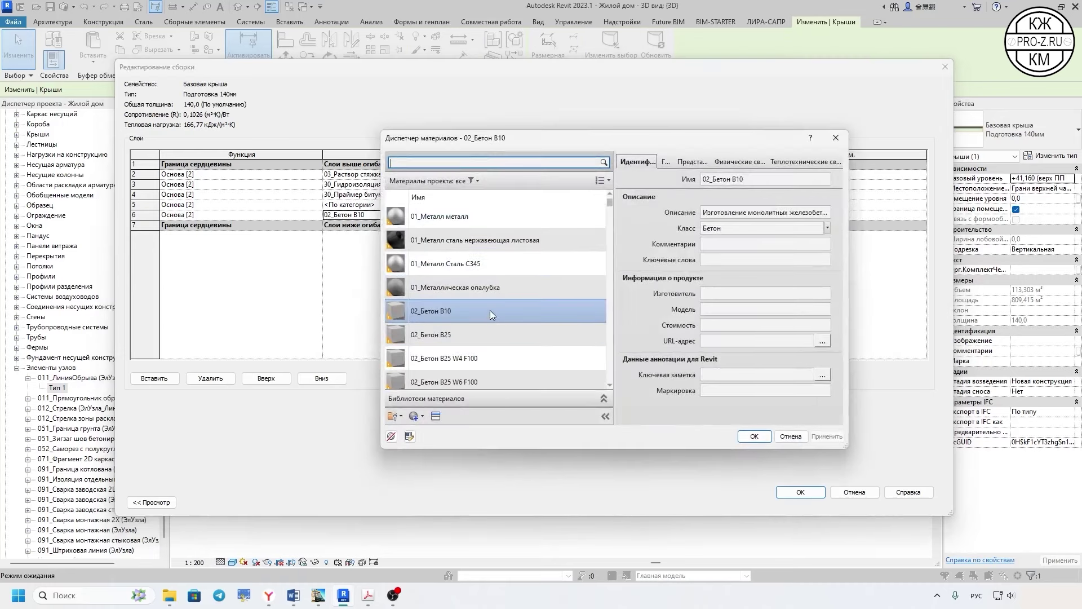
scroll(492, 307, "down", 2)
scroll(491, 316, "down", 2)
scroll(496, 352, "down", 2)
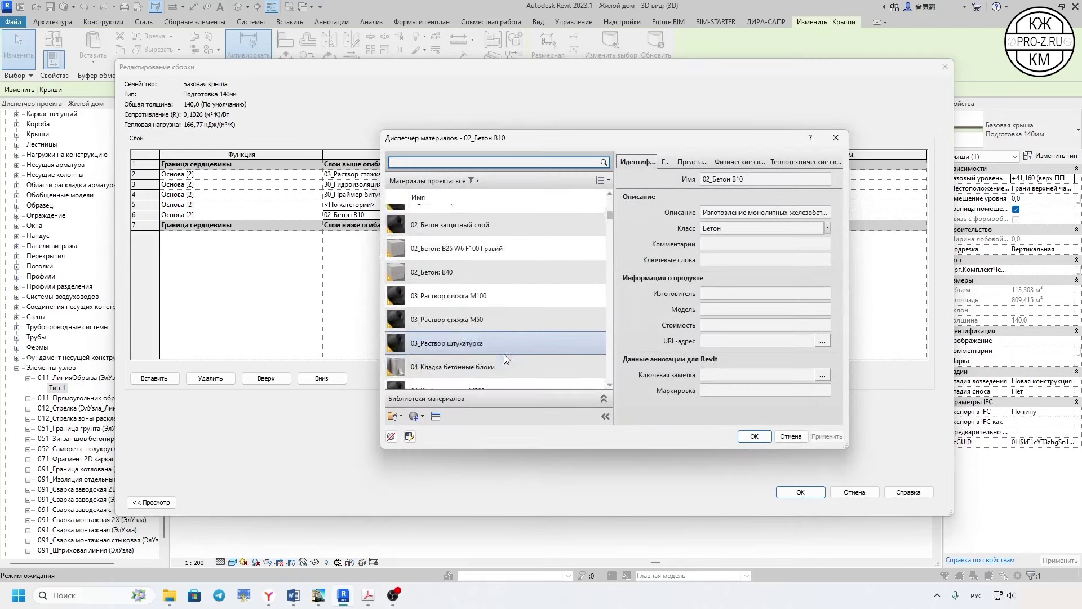
scroll(504, 354, "up", 3)
scroll(498, 363, "up", 3)
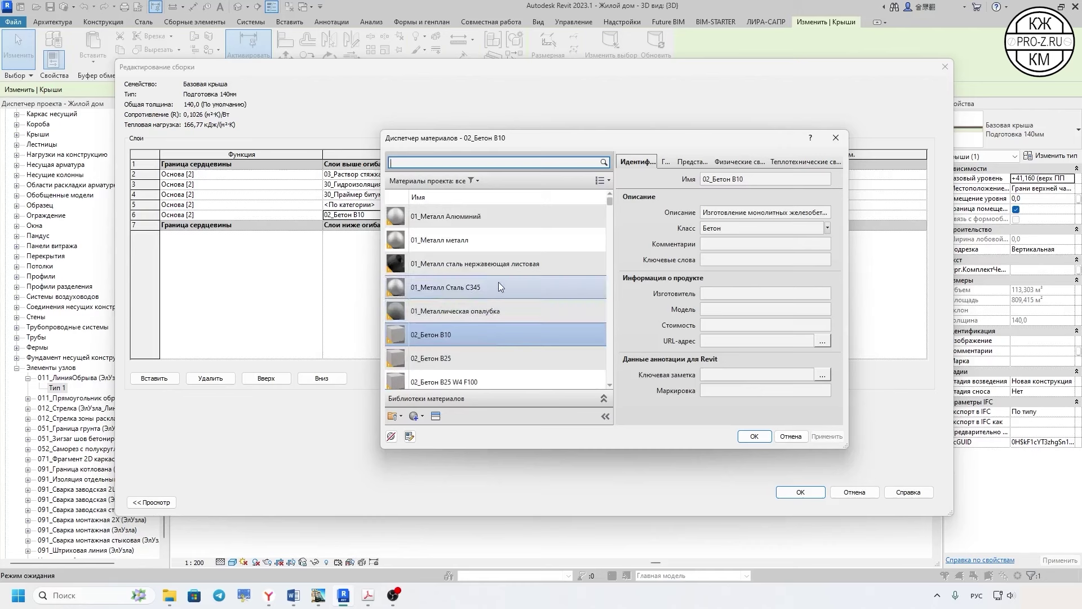
scroll(502, 283, "down", 2)
scroll(514, 296, "down", 2)
scroll(513, 302, "down", 2)
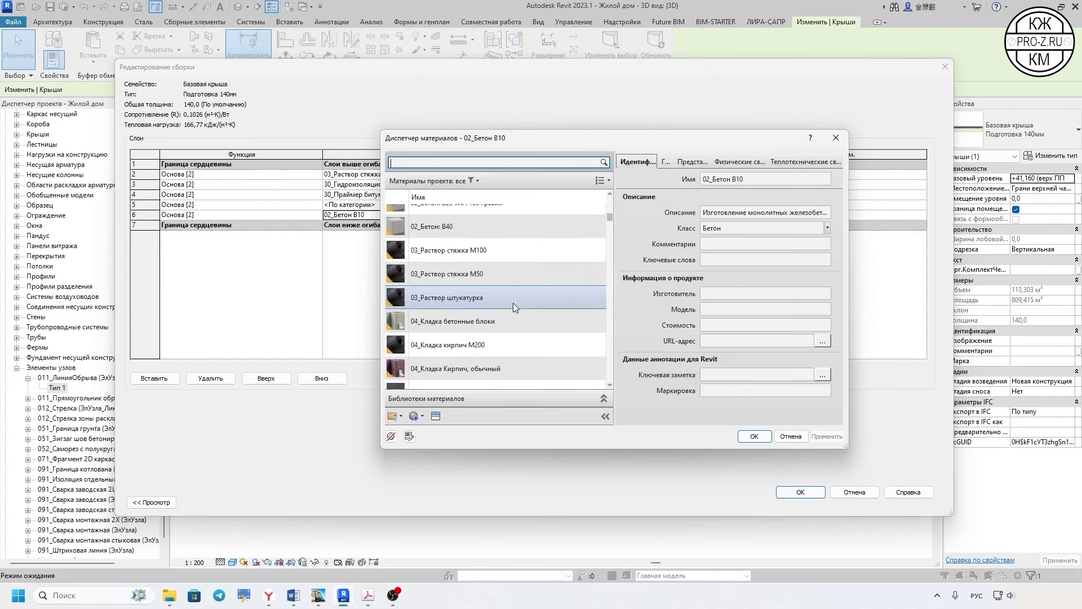
scroll(511, 282, "up", 2)
scroll(502, 270, "up", 1)
scroll(496, 259, "up", 1)
scroll(484, 237, "up", 2)
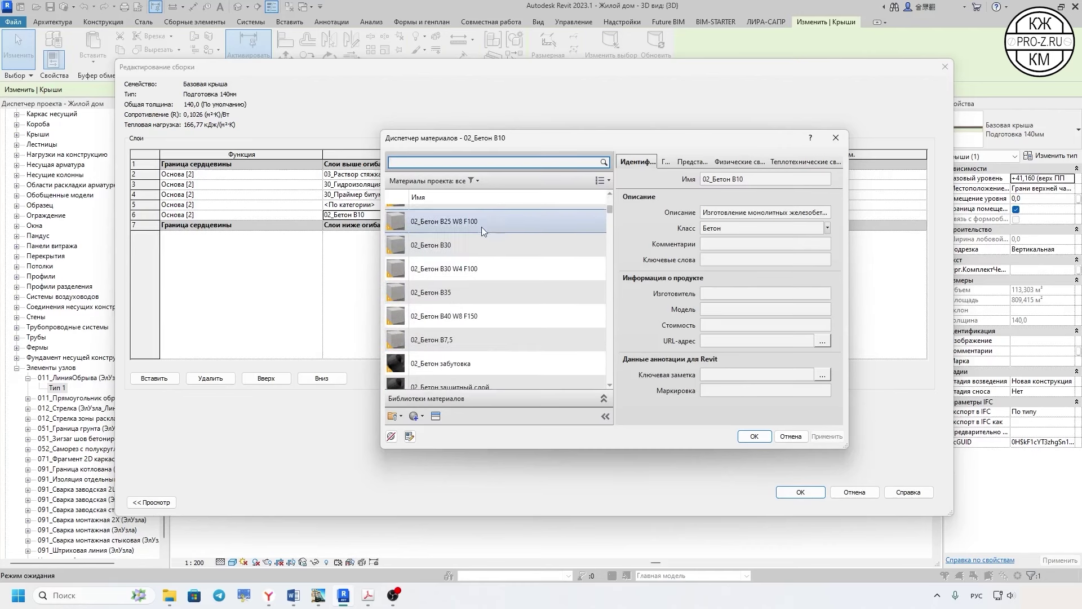
left_click(491, 340)
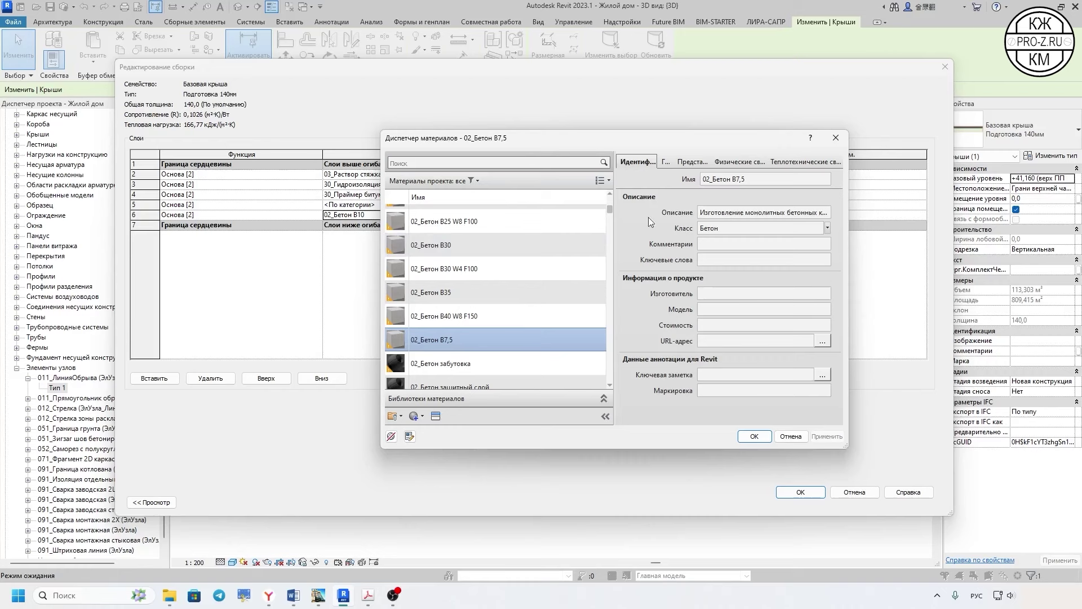
left_click(756, 437)
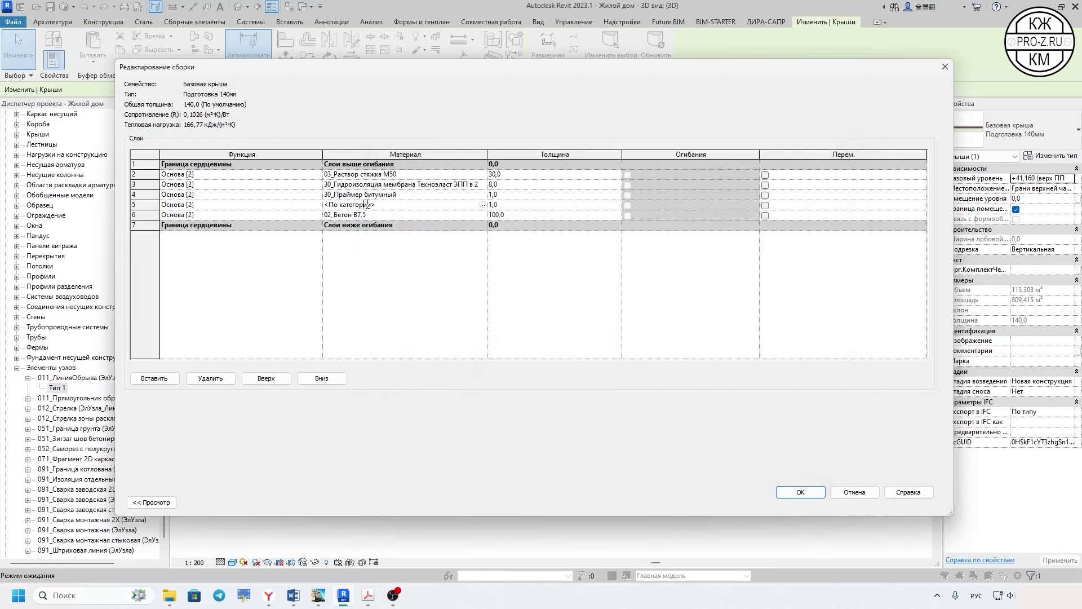
- Delete the unassigned and bitumen primer layers and set the waterproofing membrane to 10 mm
left_click(136, 205)
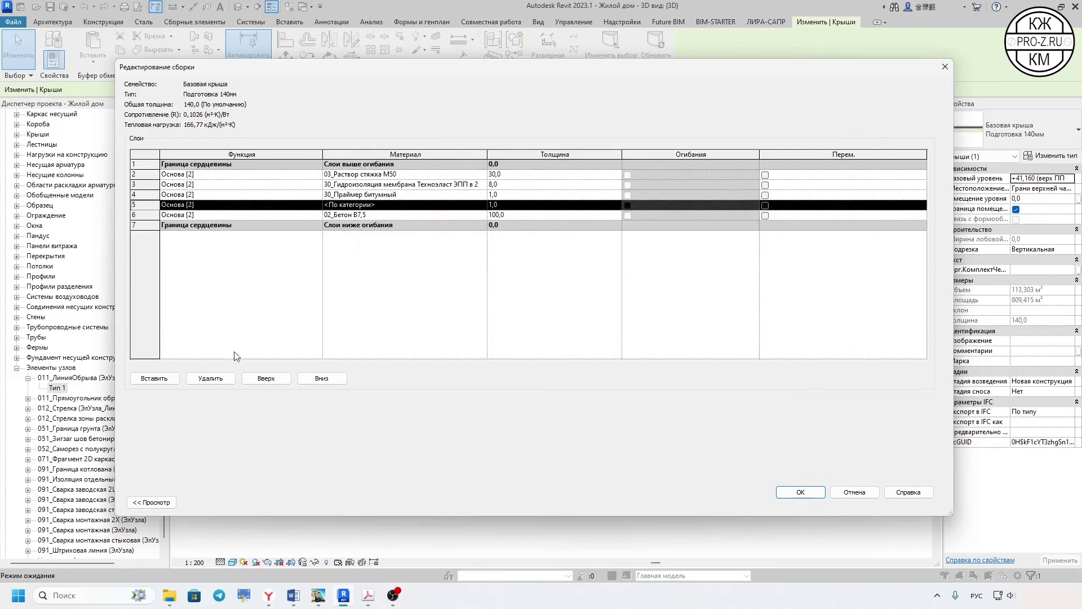
left_click(214, 378)
left_click(144, 194)
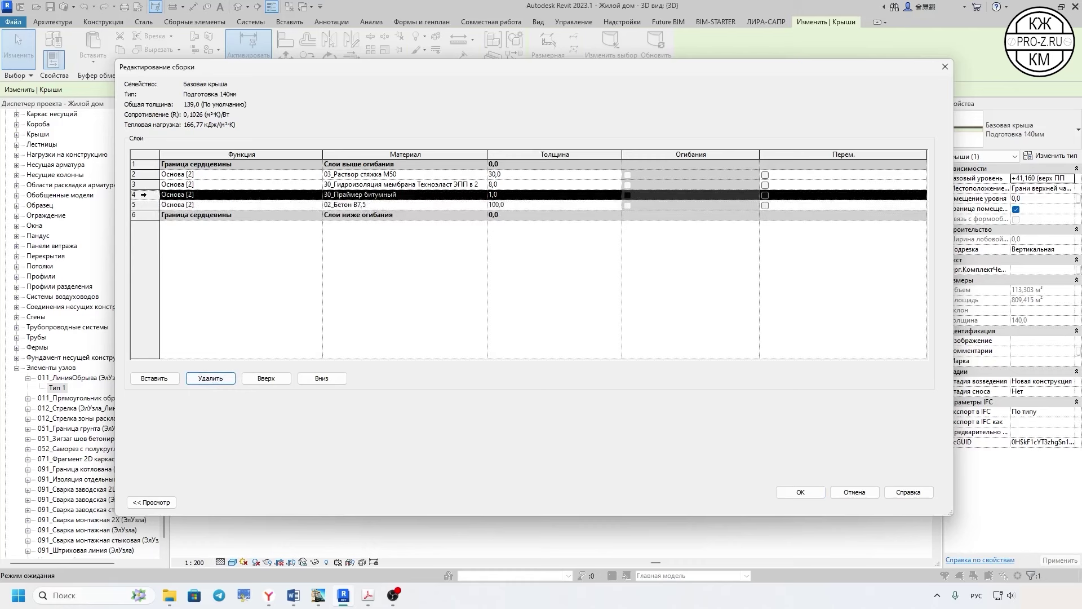
left_click(218, 381)
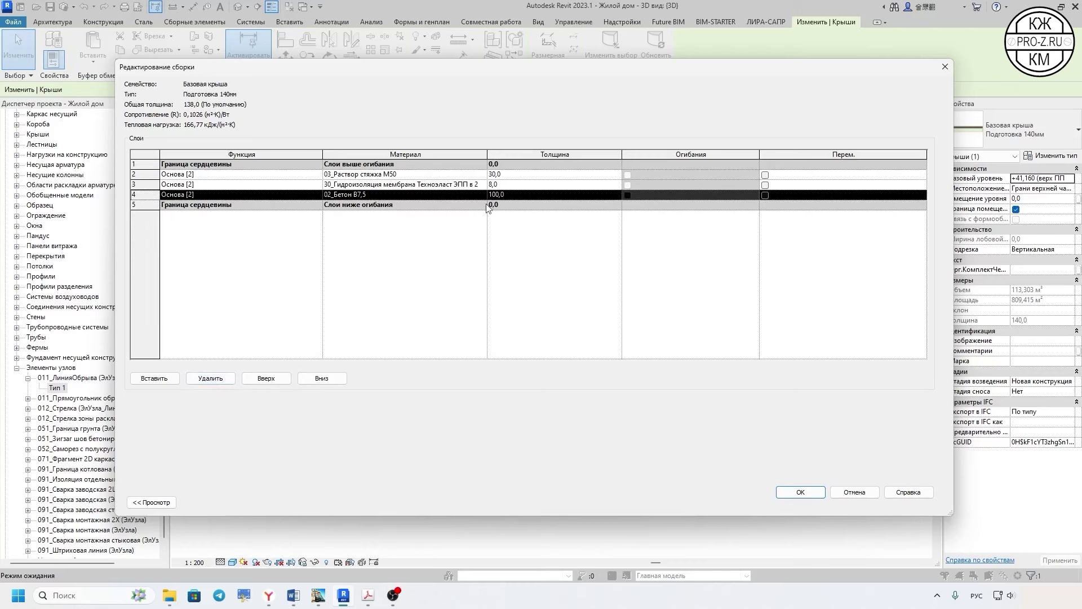
left_click(501, 188)
type("10")
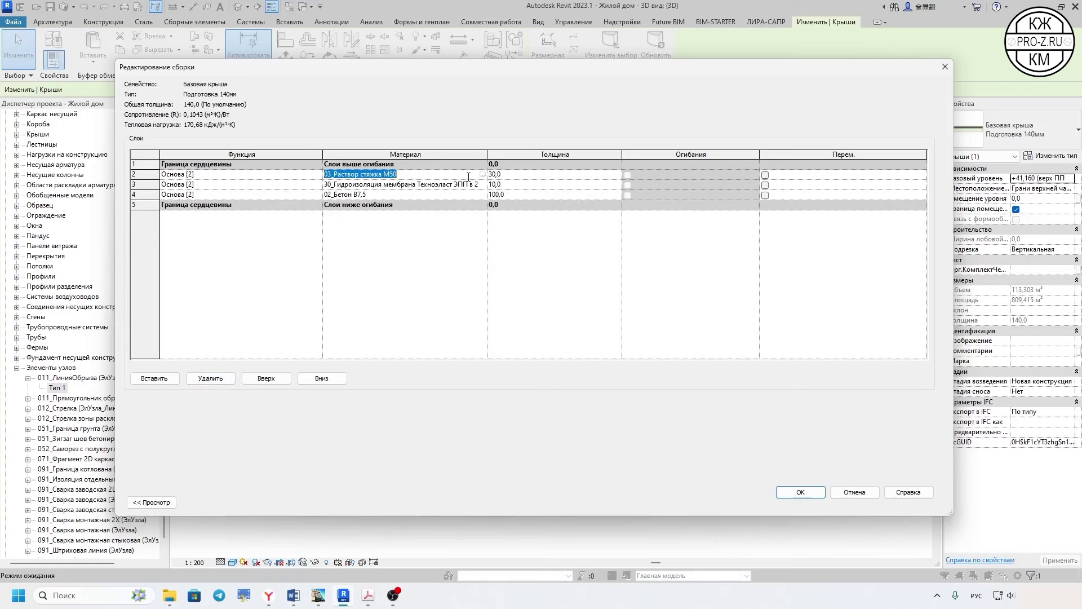
- Set the top layer to 03_Раствор стяжка M100 and apply the roof type changes
left_click(483, 175)
type("стя")
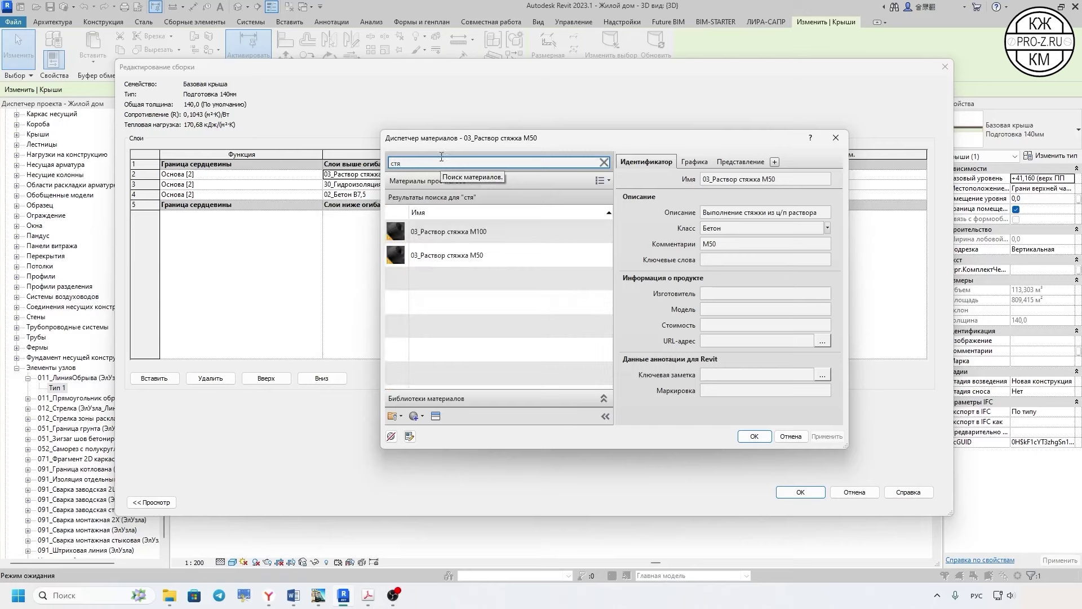
left_click(491, 238)
left_click(768, 438)
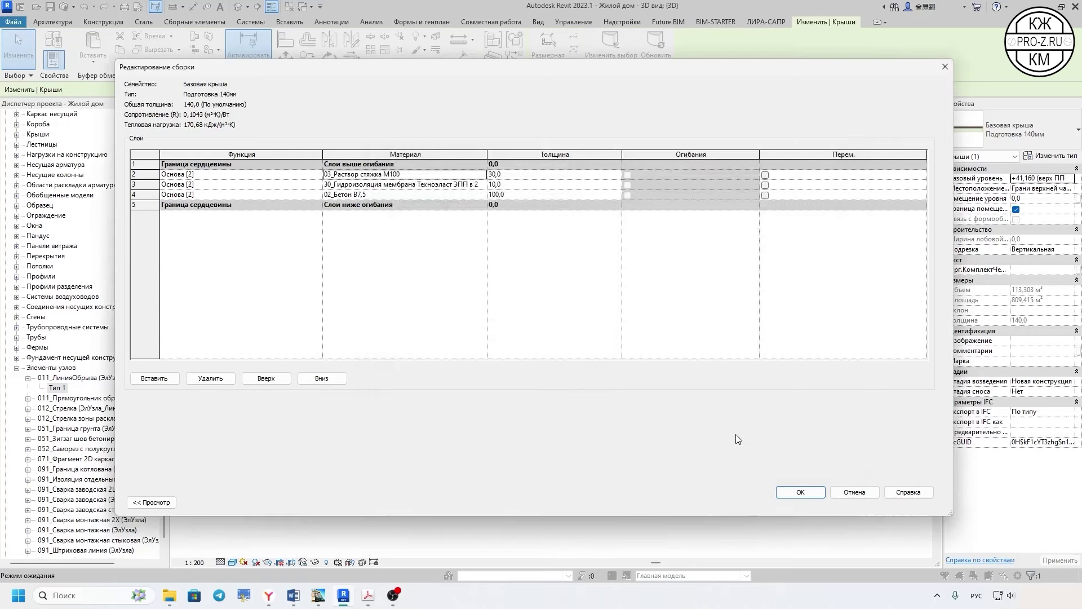
left_click(786, 490)
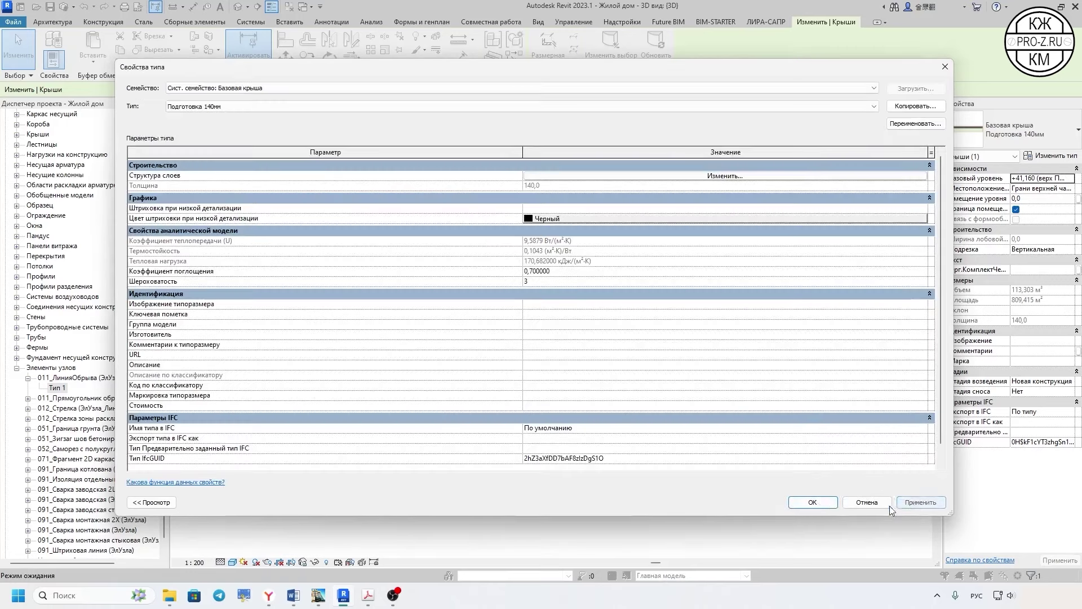
left_click(796, 503)
key("Escape")
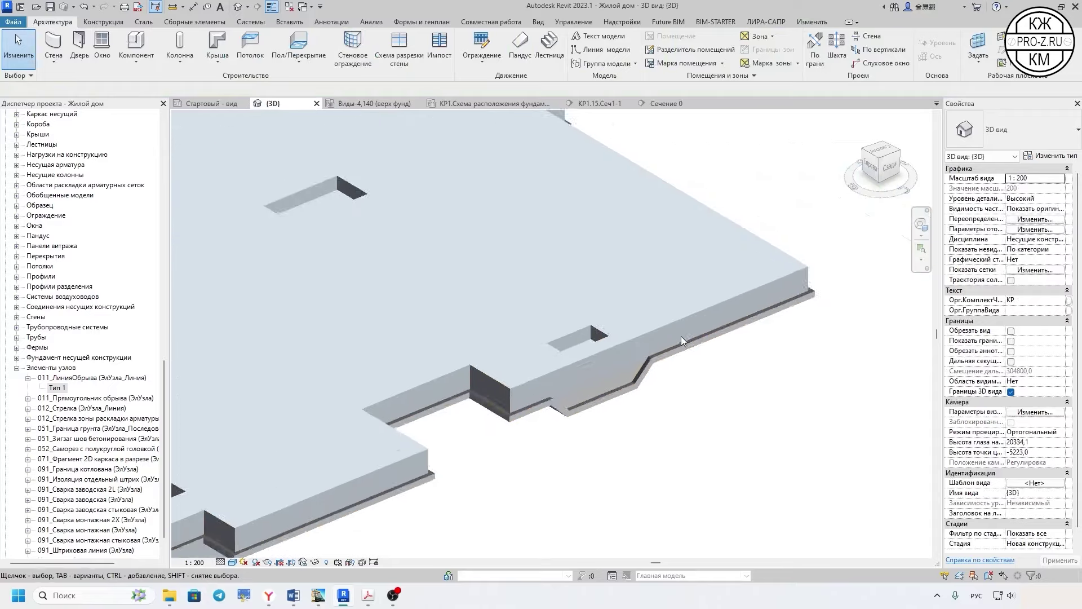
- Zoom out, orbit, and view the foundation slab from the ViewCube's Снизу (bottom) face
scroll(681, 336, "down", 2)
scroll(671, 350, "down", 2)
scroll(664, 366, "down", 2)
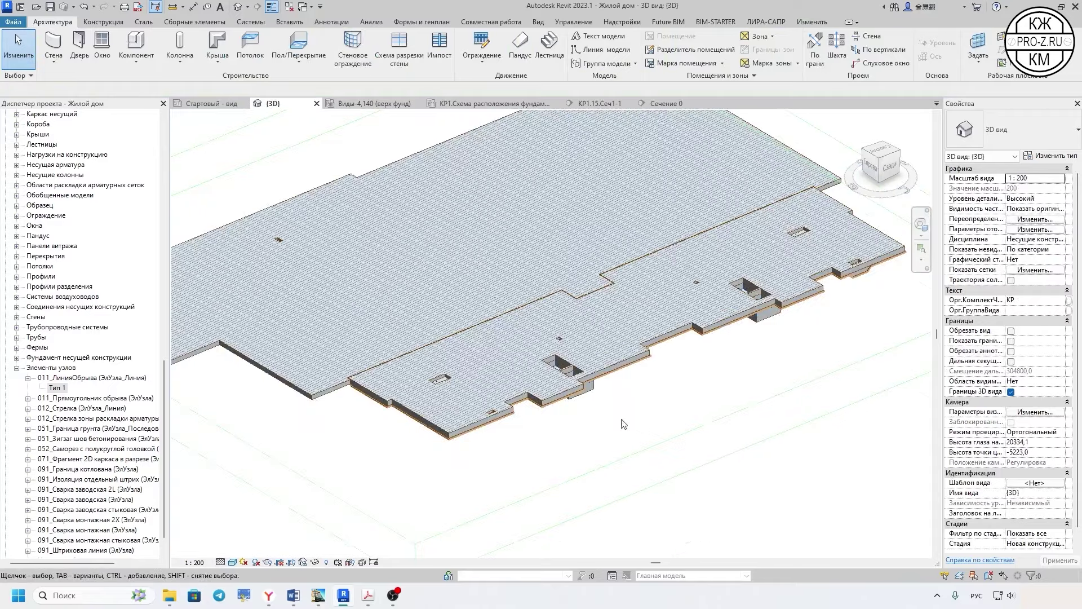
mouse_move(518, 455)
middle_mouse_down("shift")
mouse_move(813, 138)
mouse_move(525, 380)
middle_mouse_up("shift")
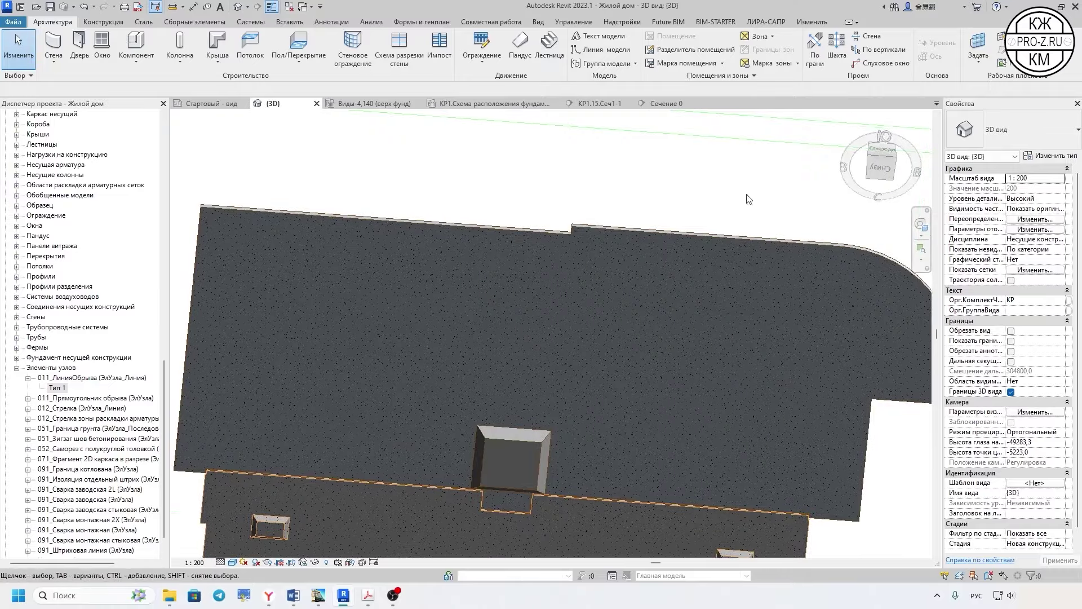
mouse_move(881, 163)
left_click(885, 171)
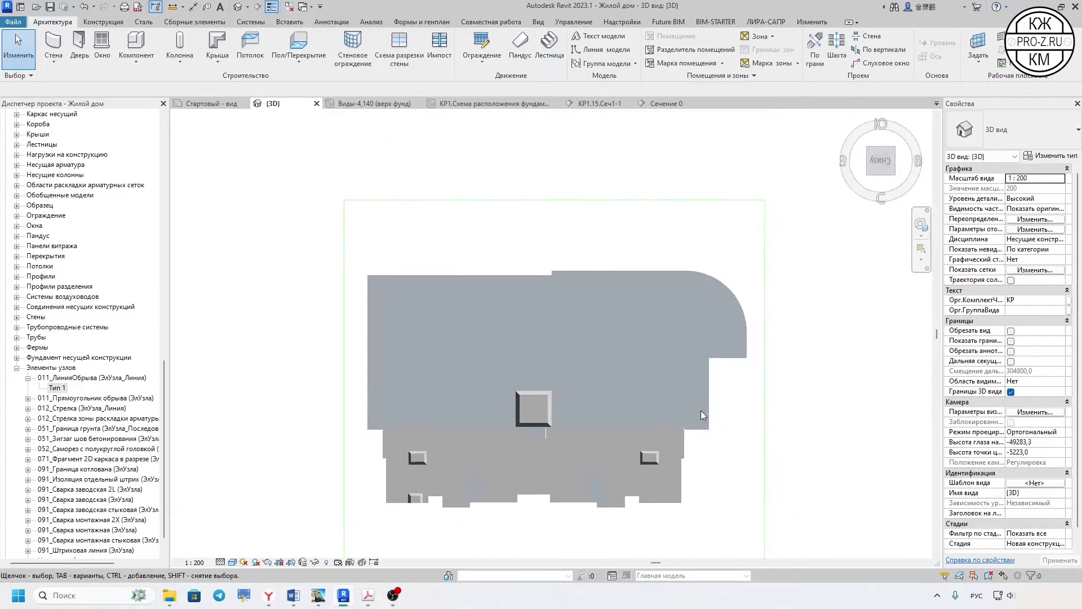